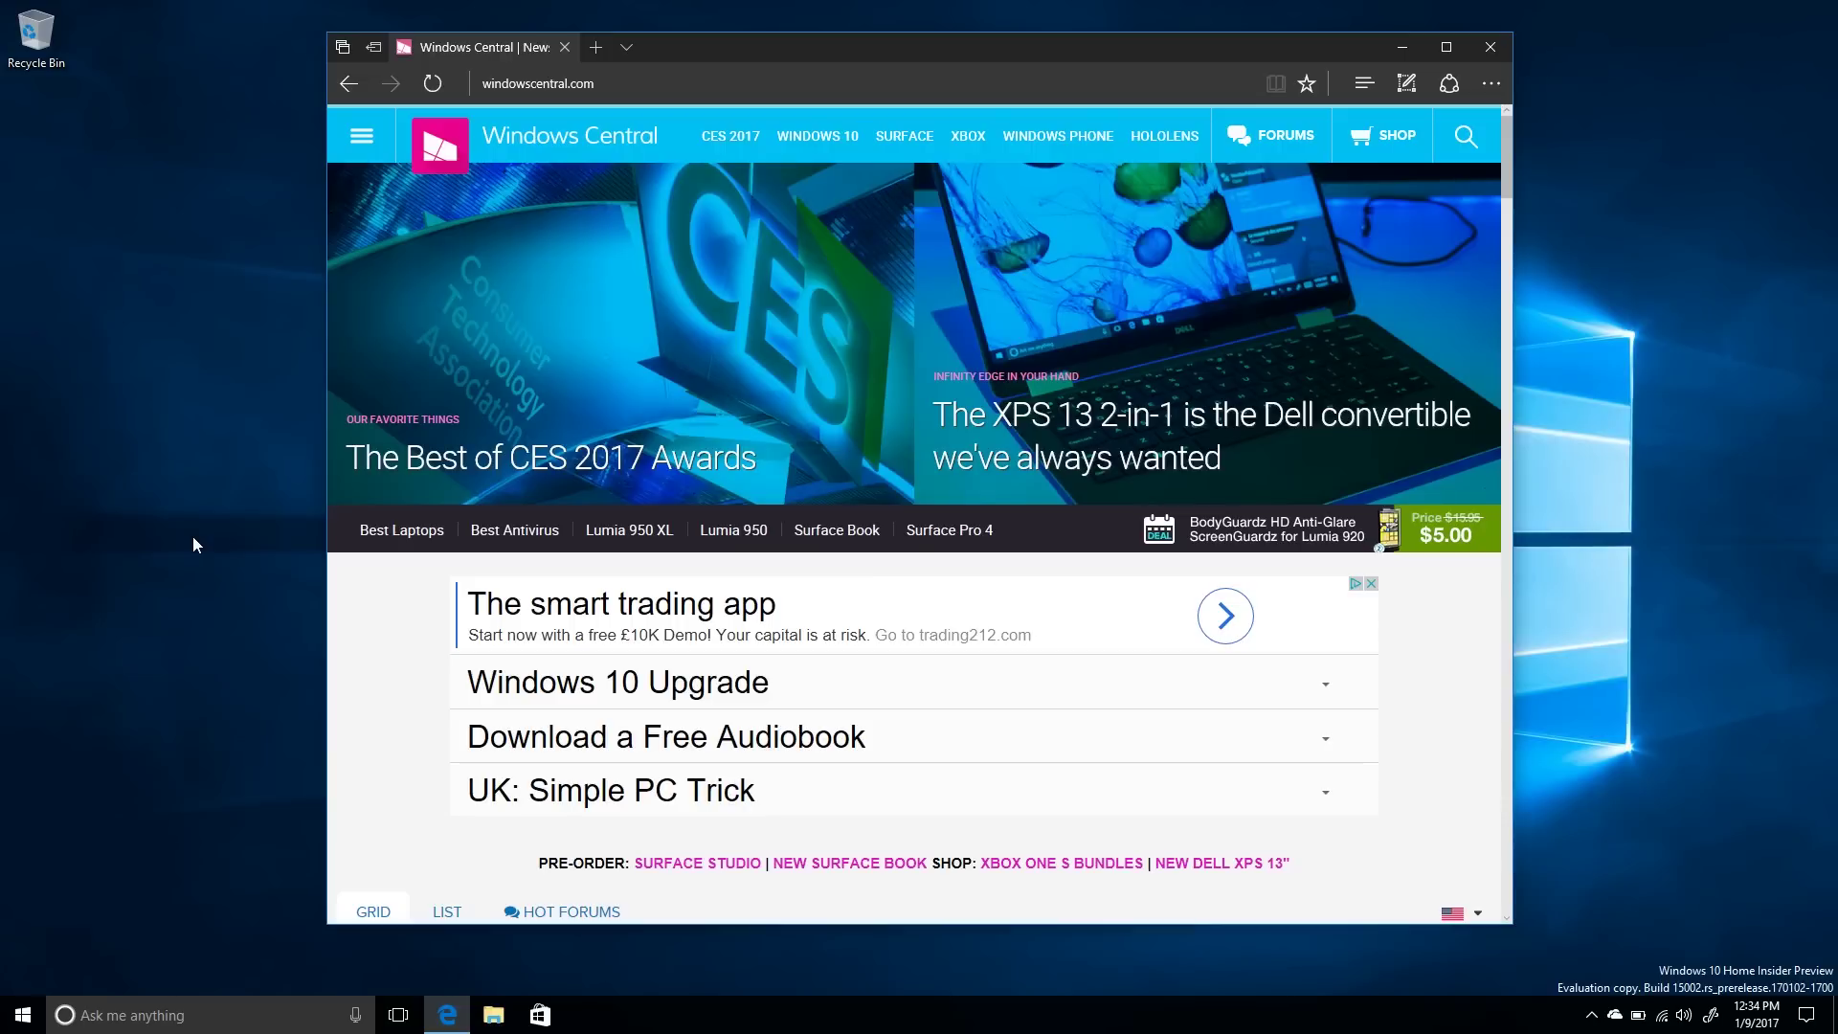
Step: Open a new tab in Edge and load Bing
click(570, 95)
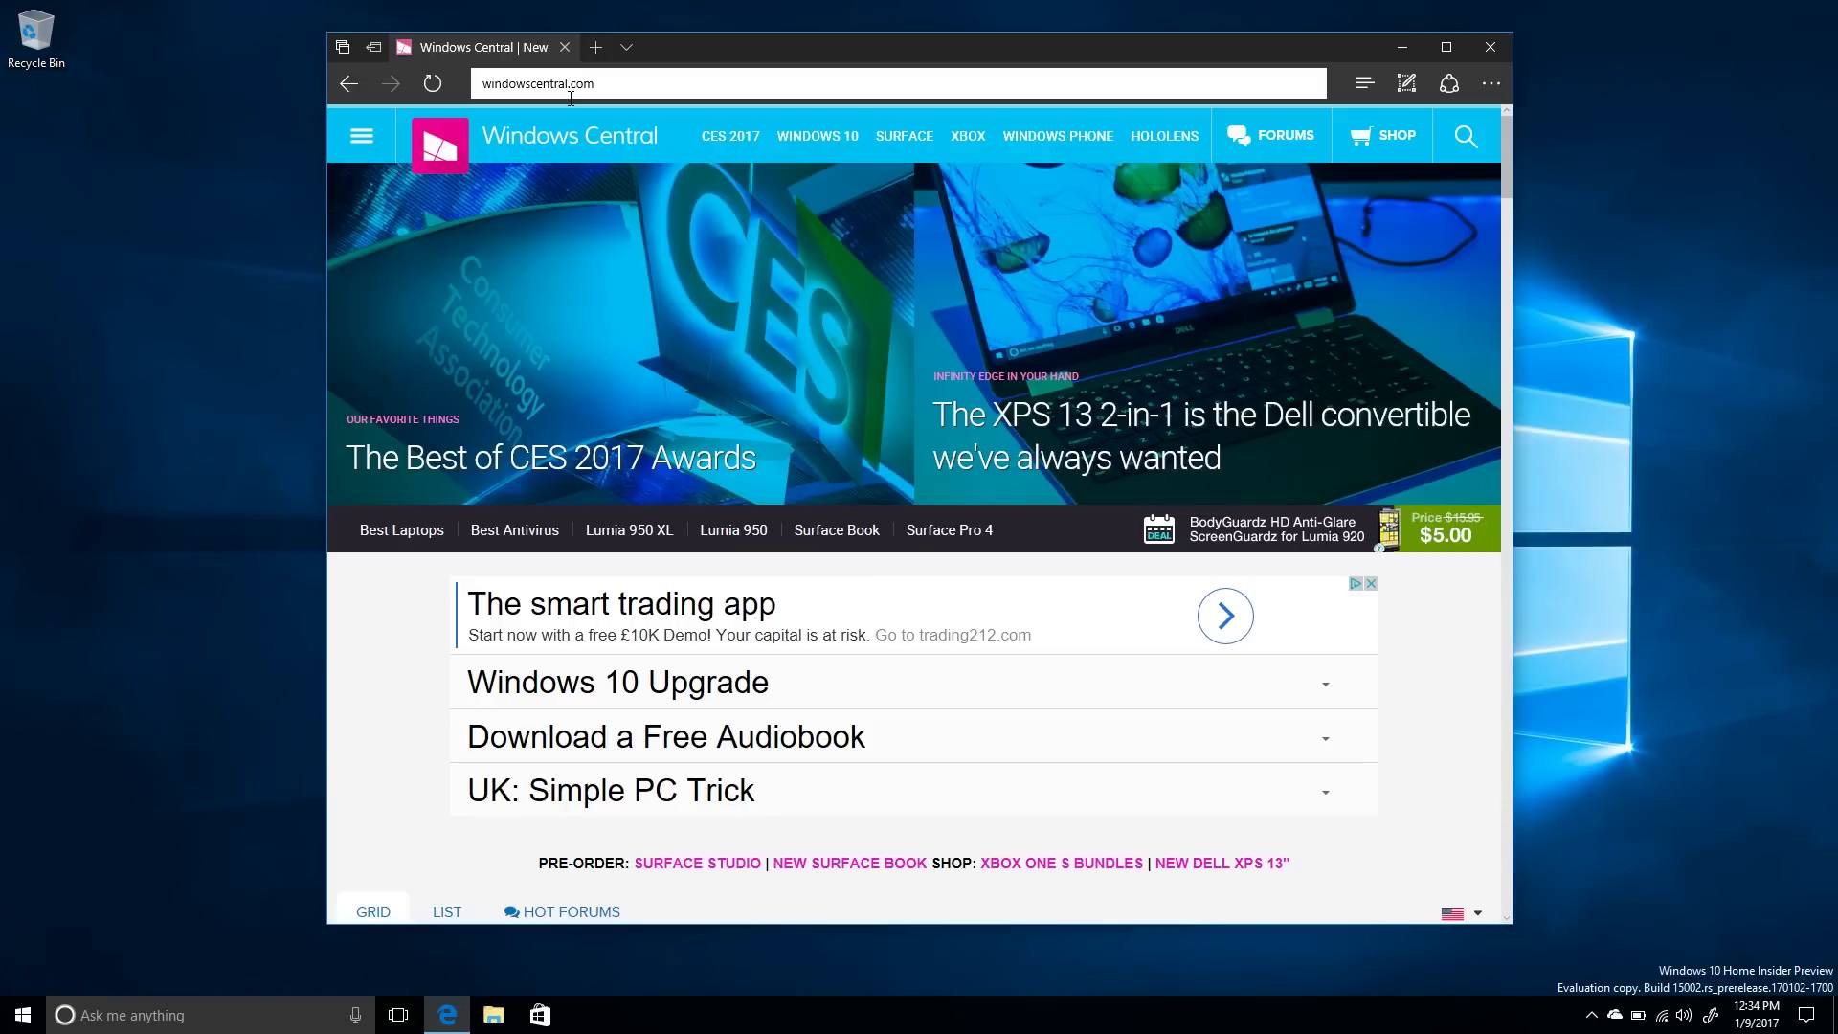
click(596, 50)
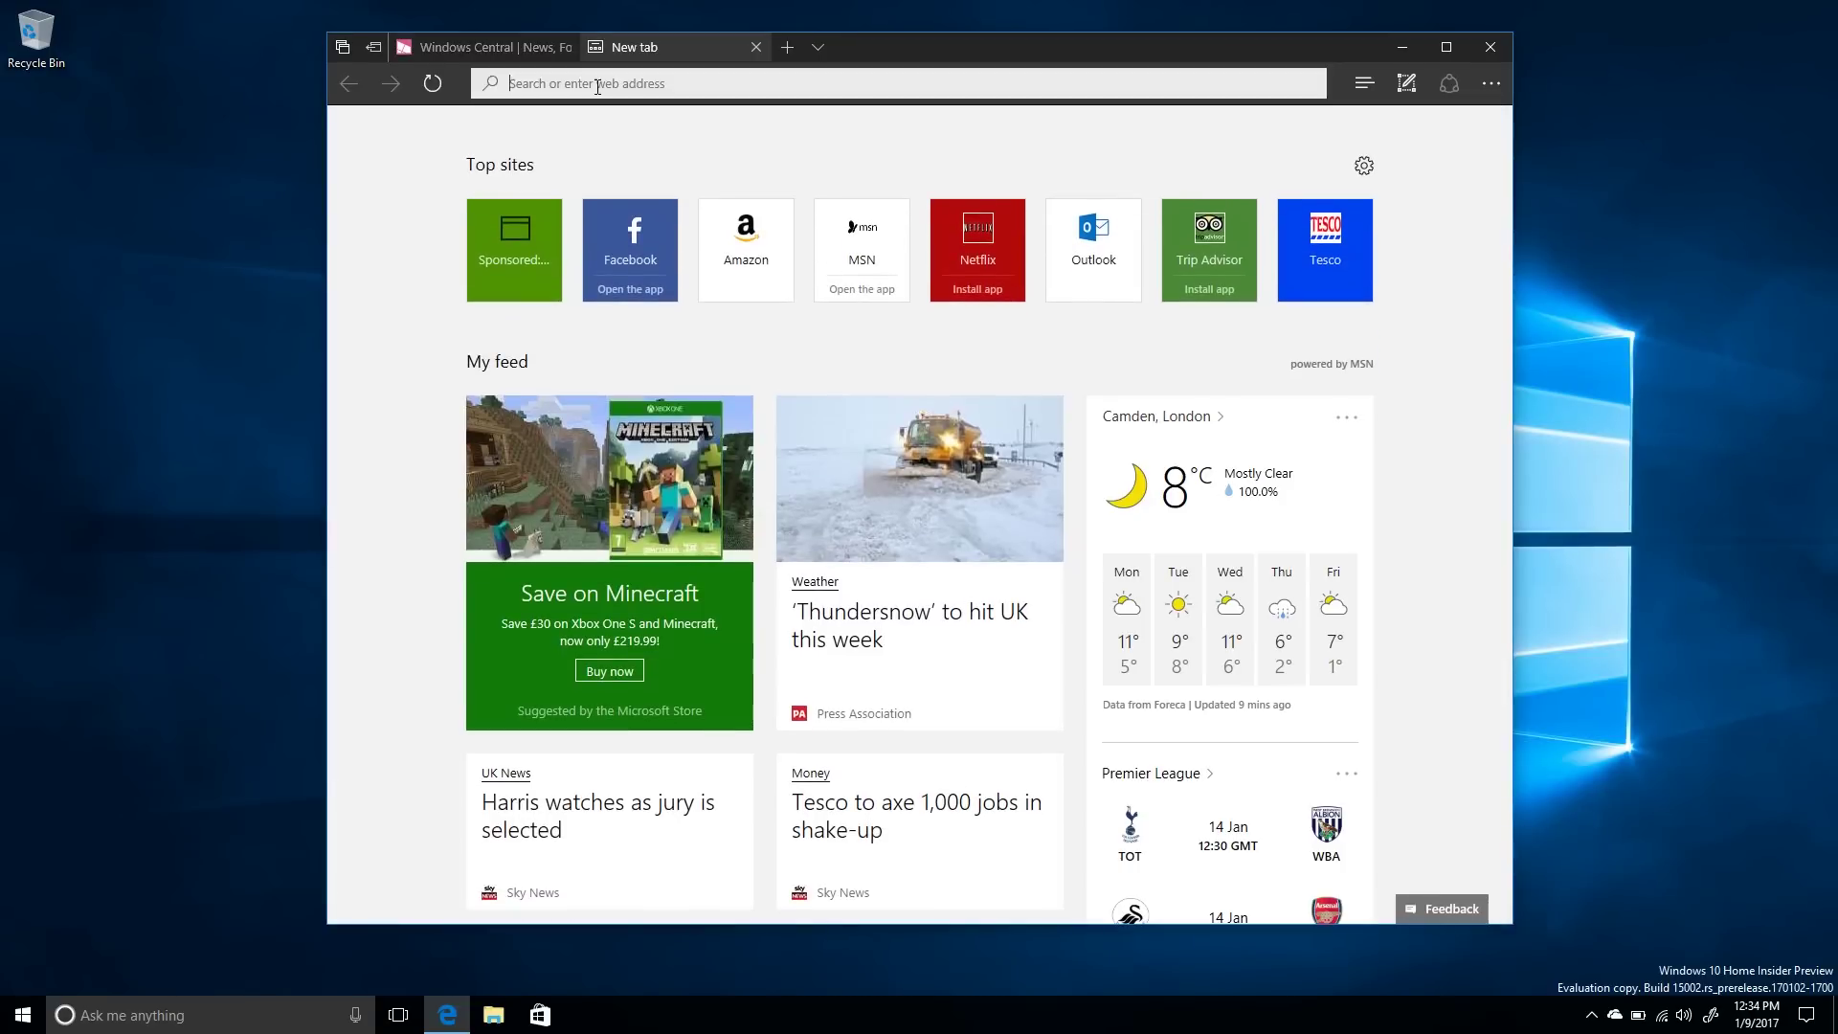
text(bing)
key(Return)
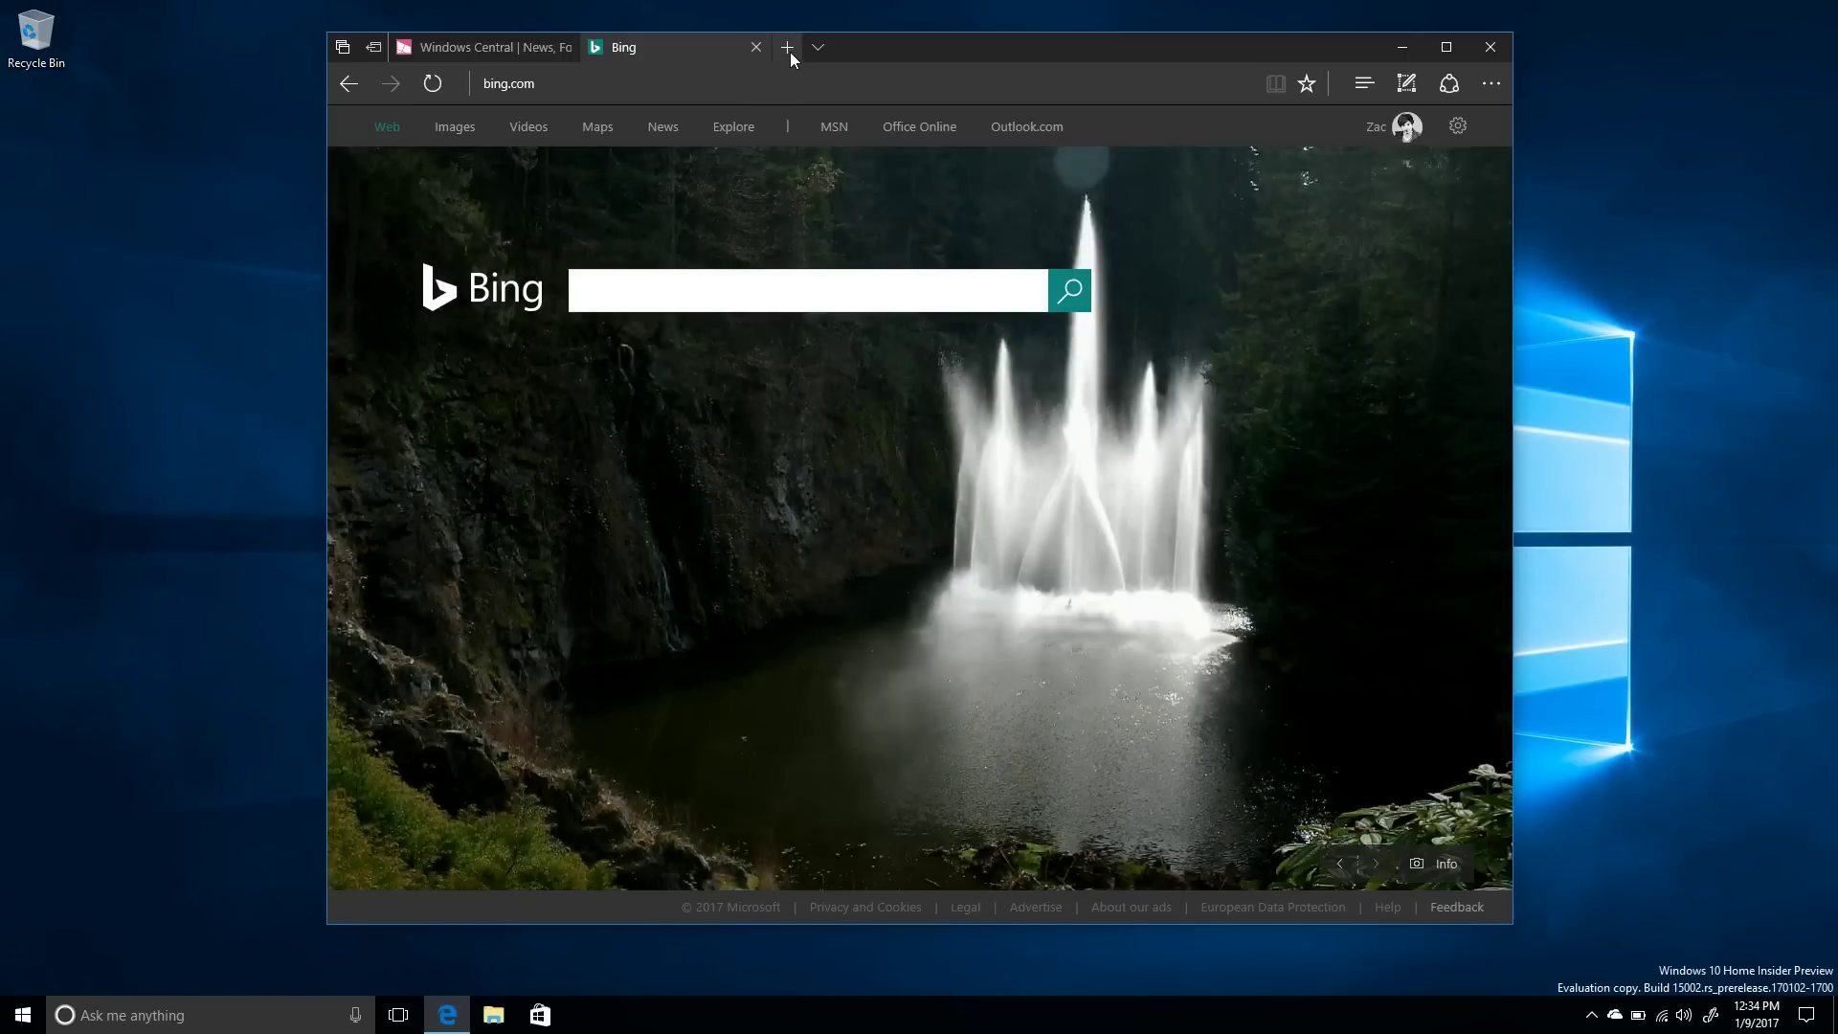
Step: Open a third tab and load the Netflix site
click(788, 49)
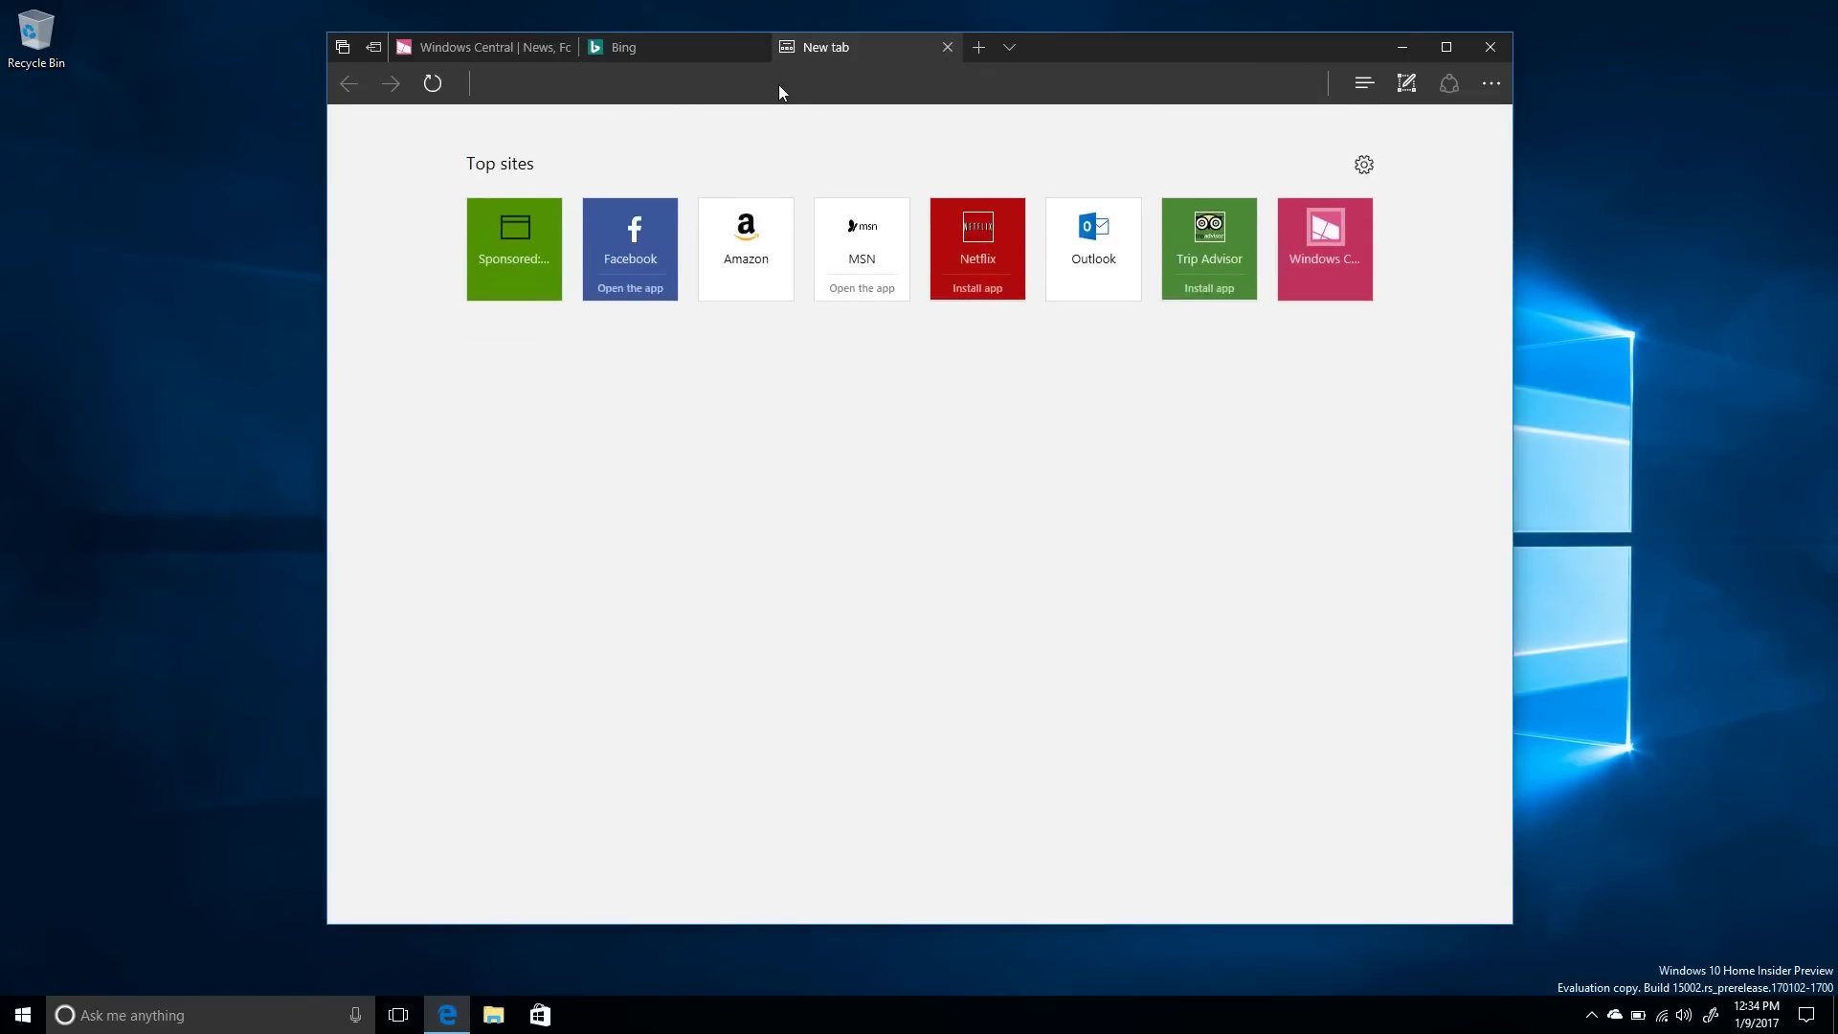
text(netflix.com/)
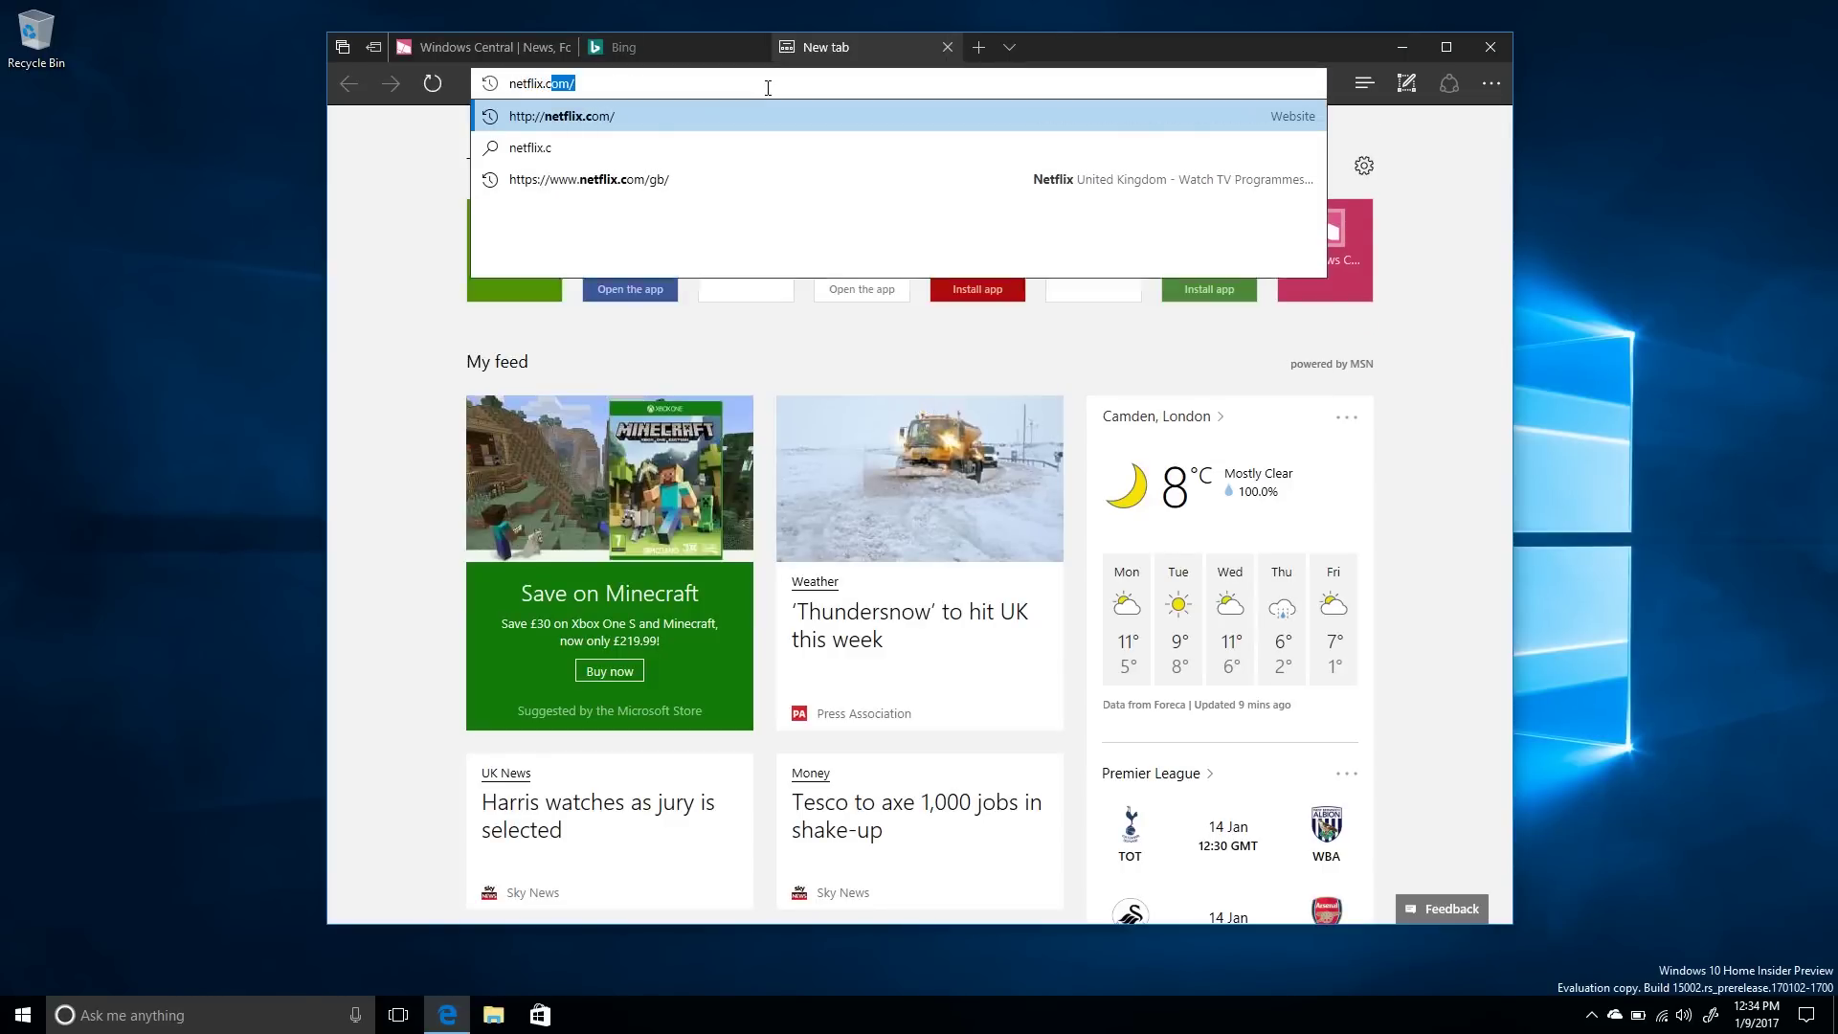
key(Return)
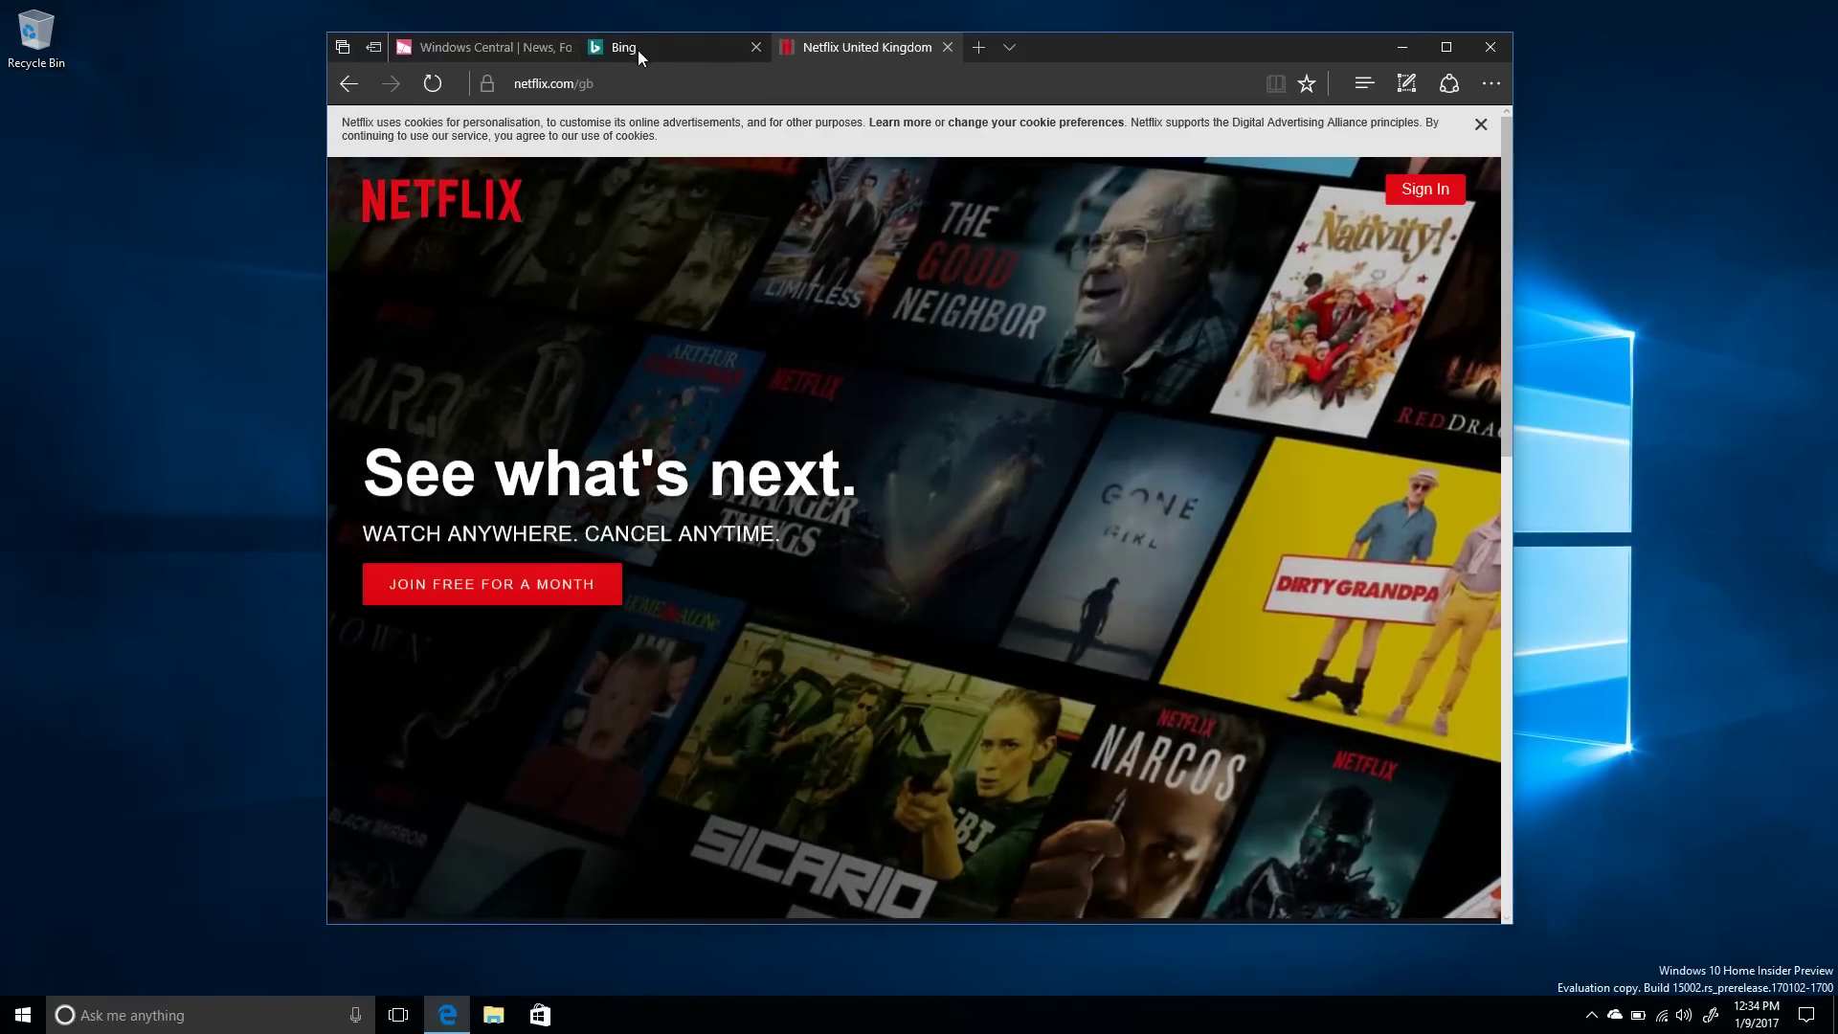
mouse_move(638, 50)
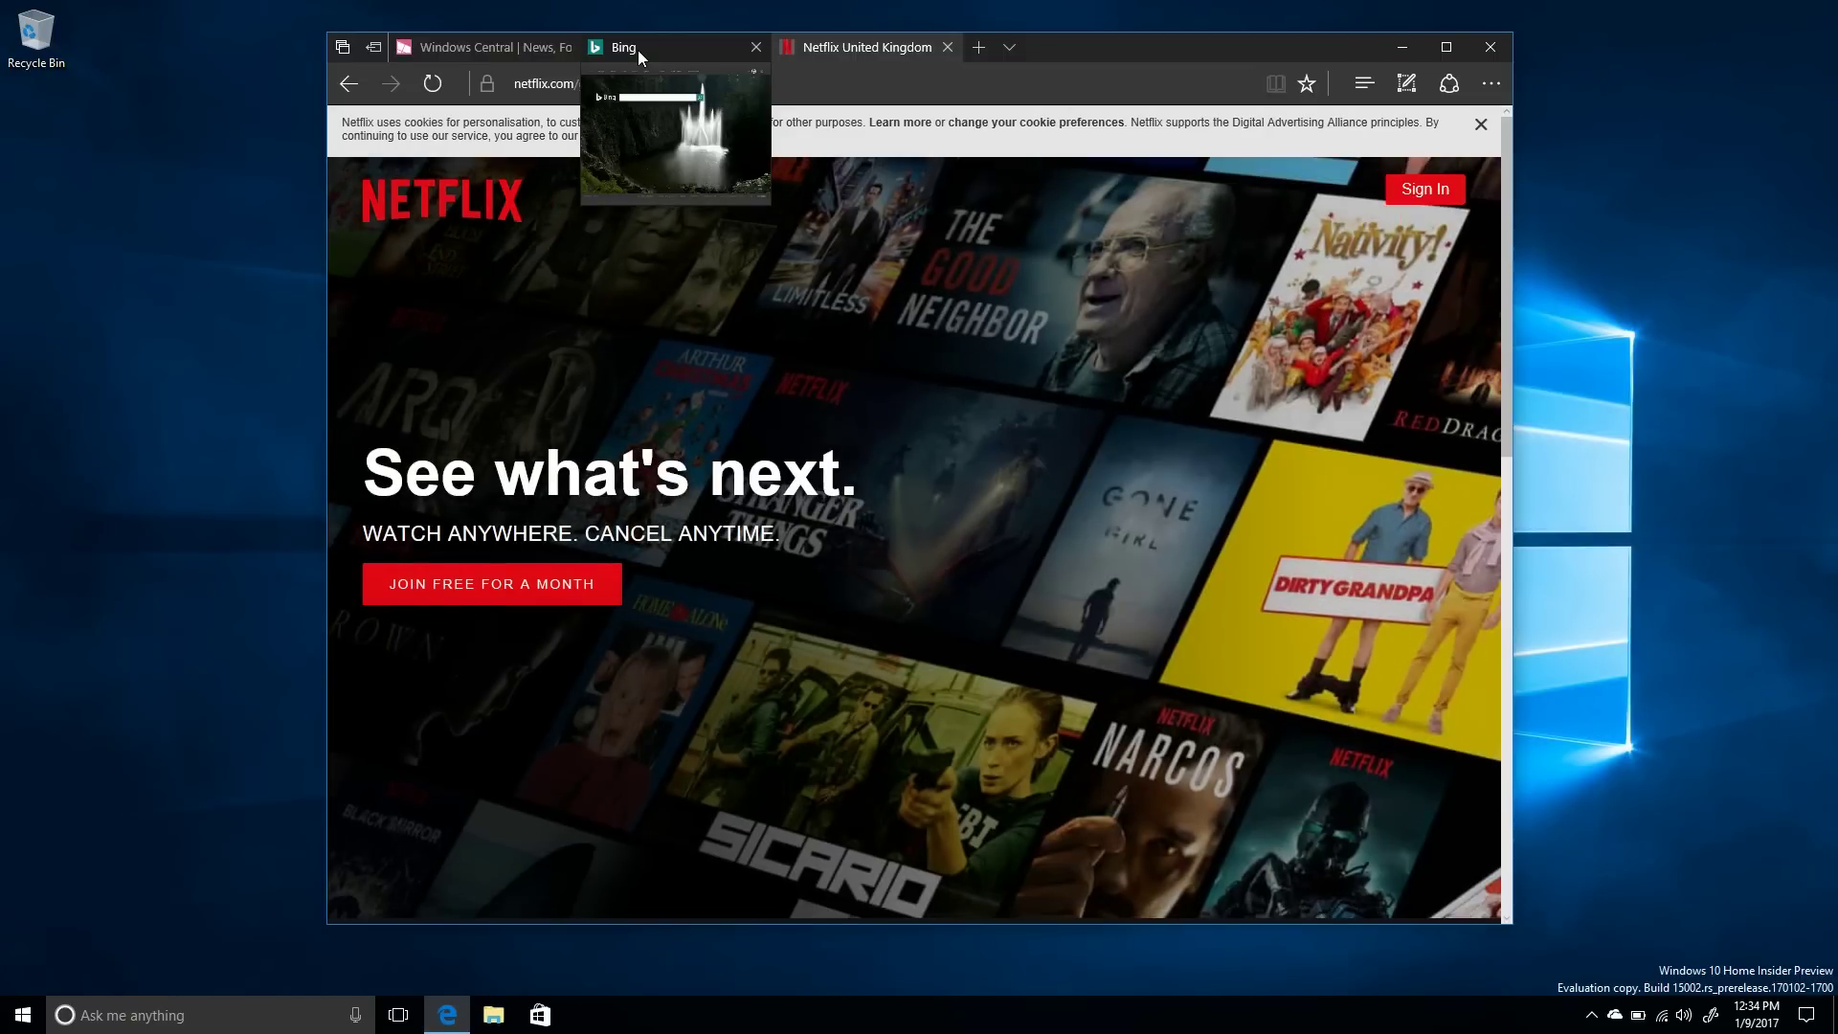
Step: Minimize and restore Edge, then set the tabs aside and open Amazon from top sites
click(1399, 49)
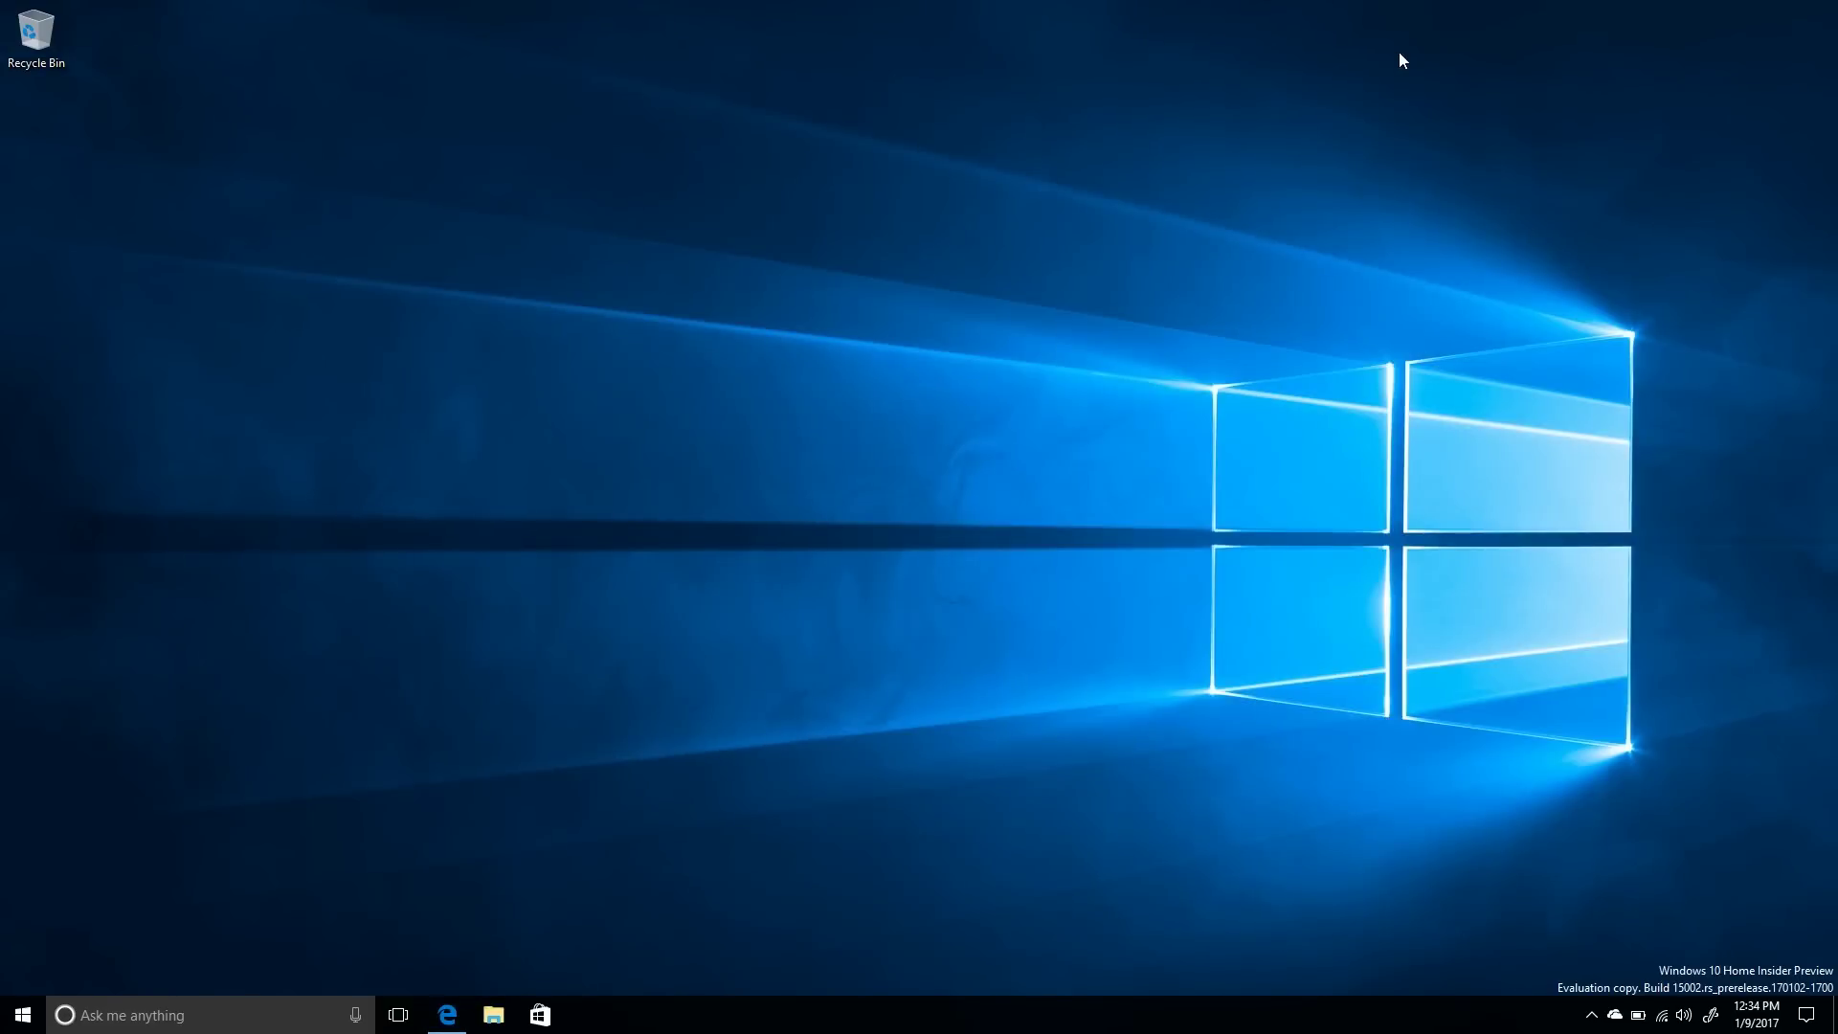
click(448, 1015)
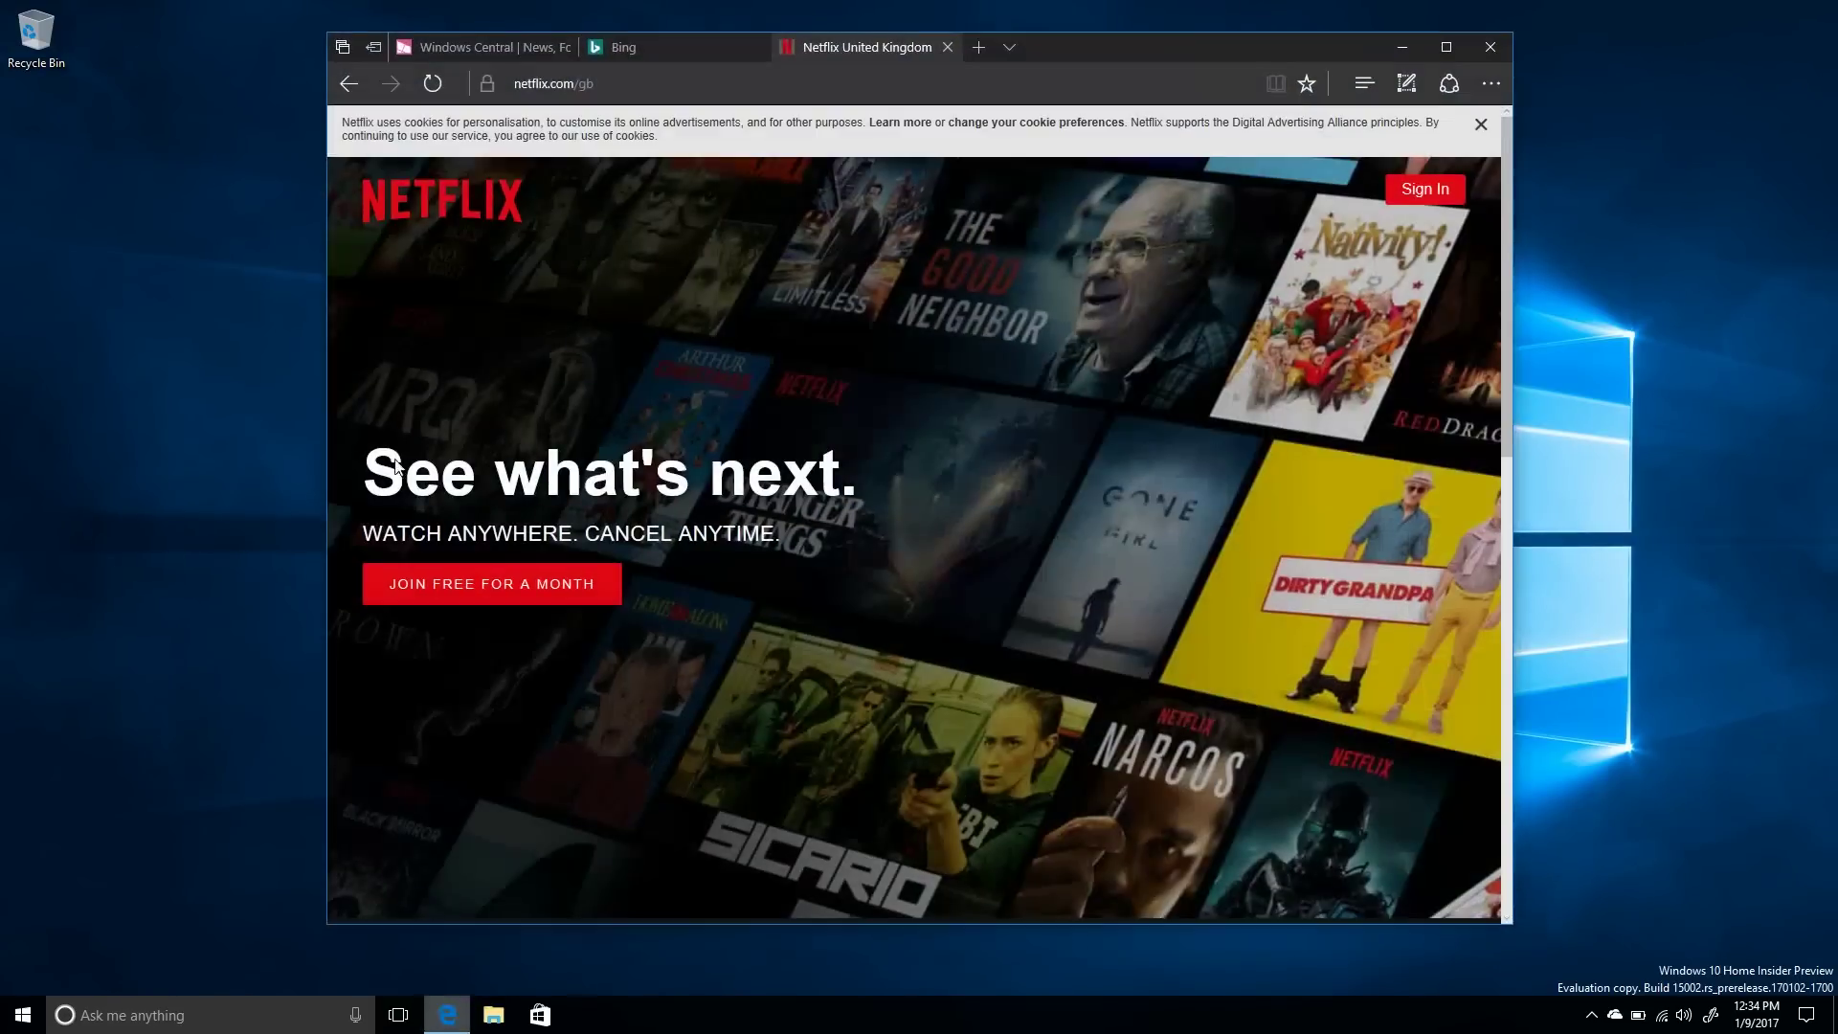
click(372, 57)
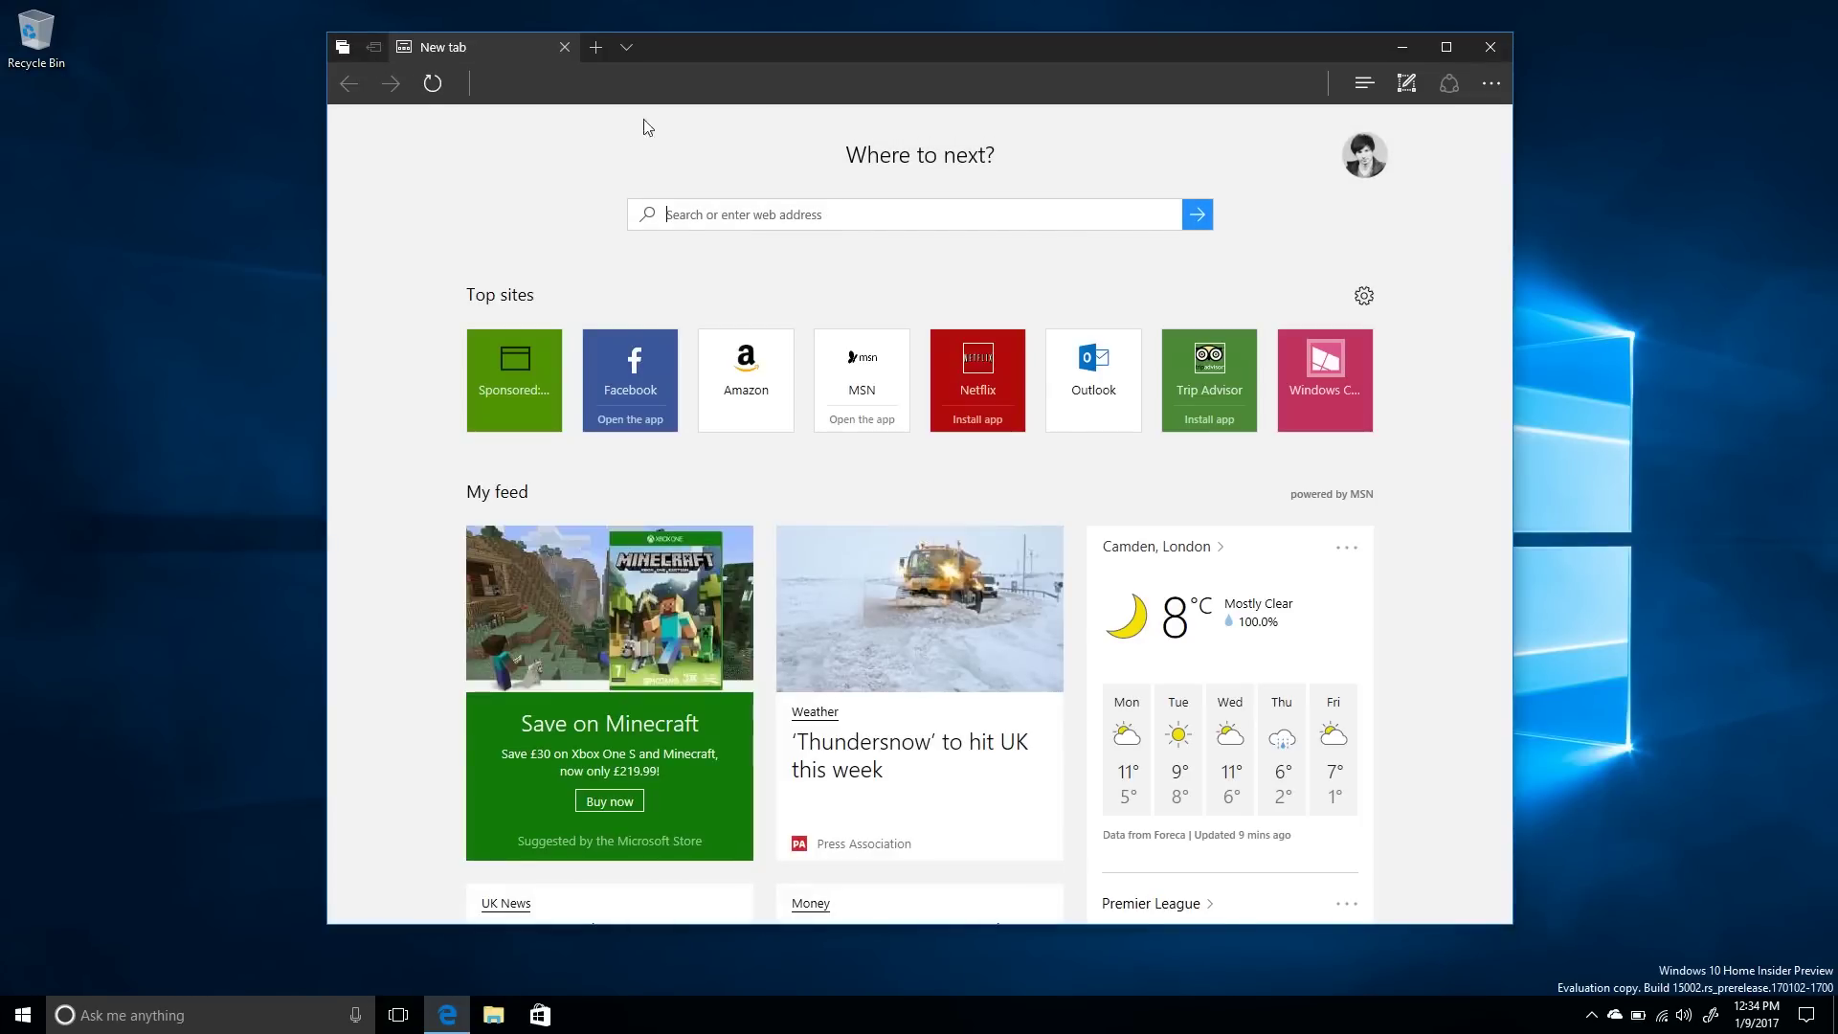
click(776, 426)
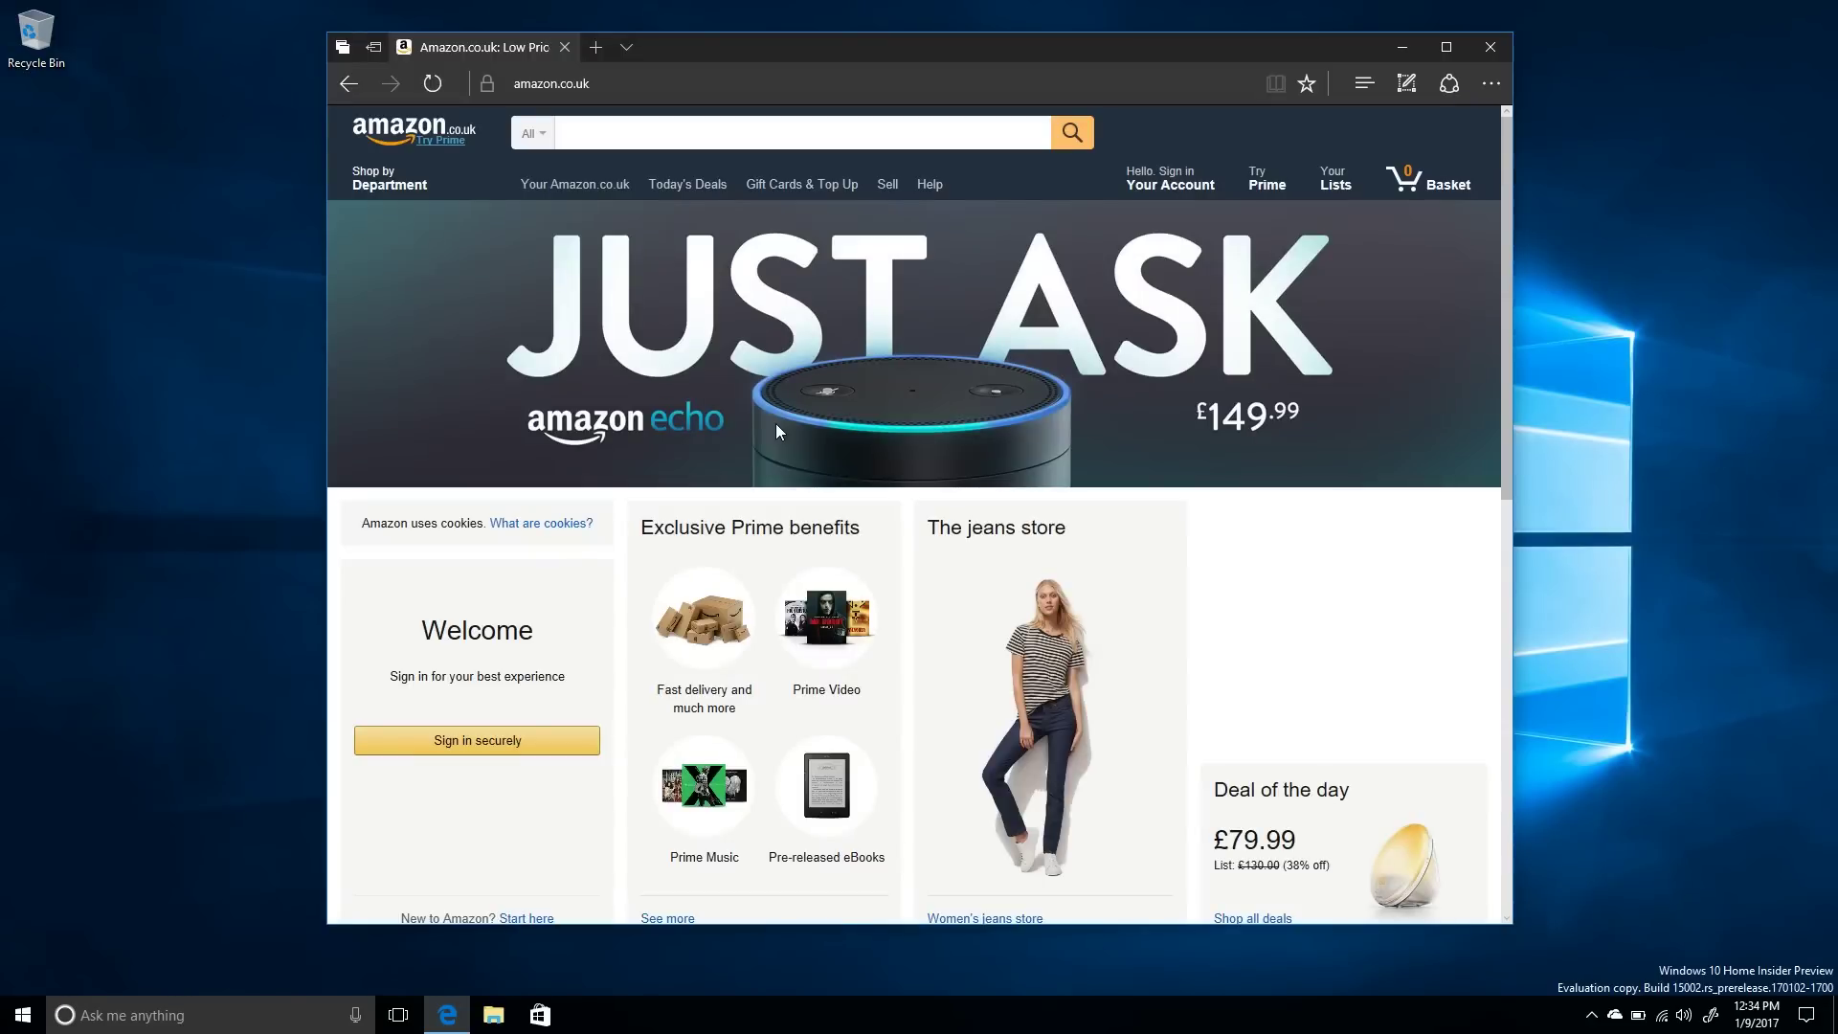
Step: Restore the three set-aside tabs and close the Netflix tab
click(347, 53)
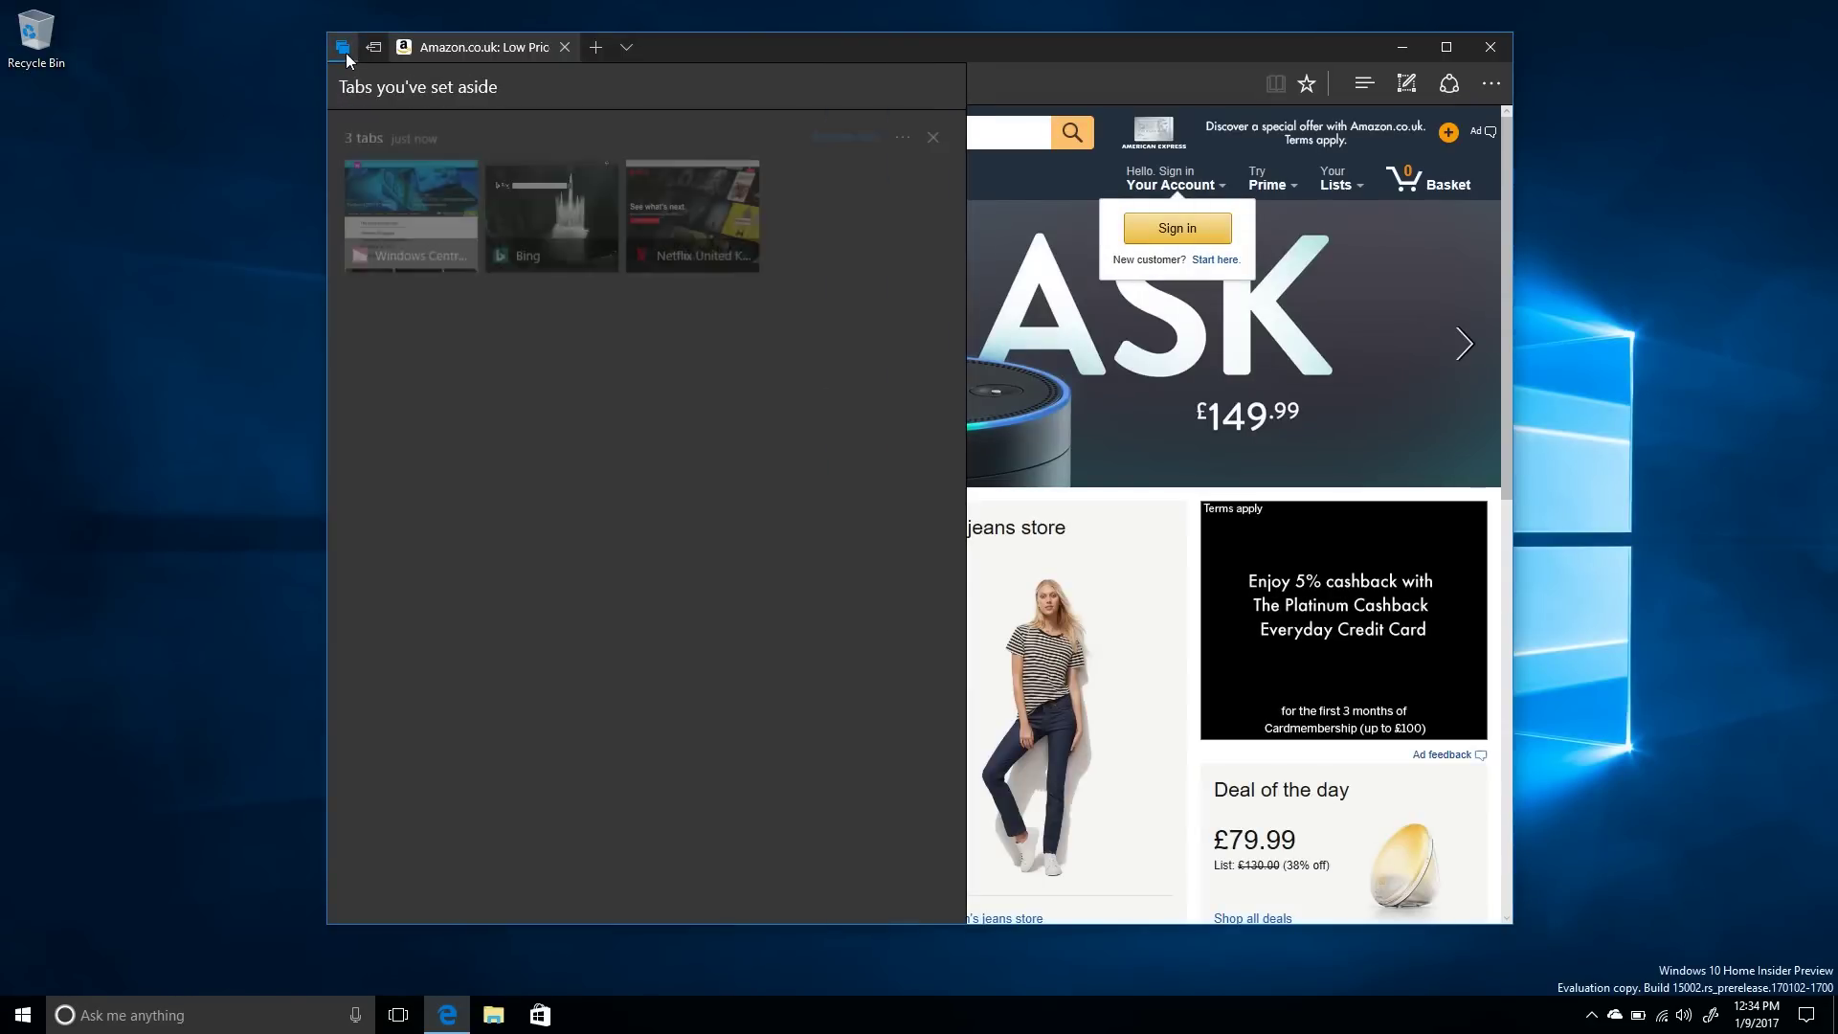
click(849, 137)
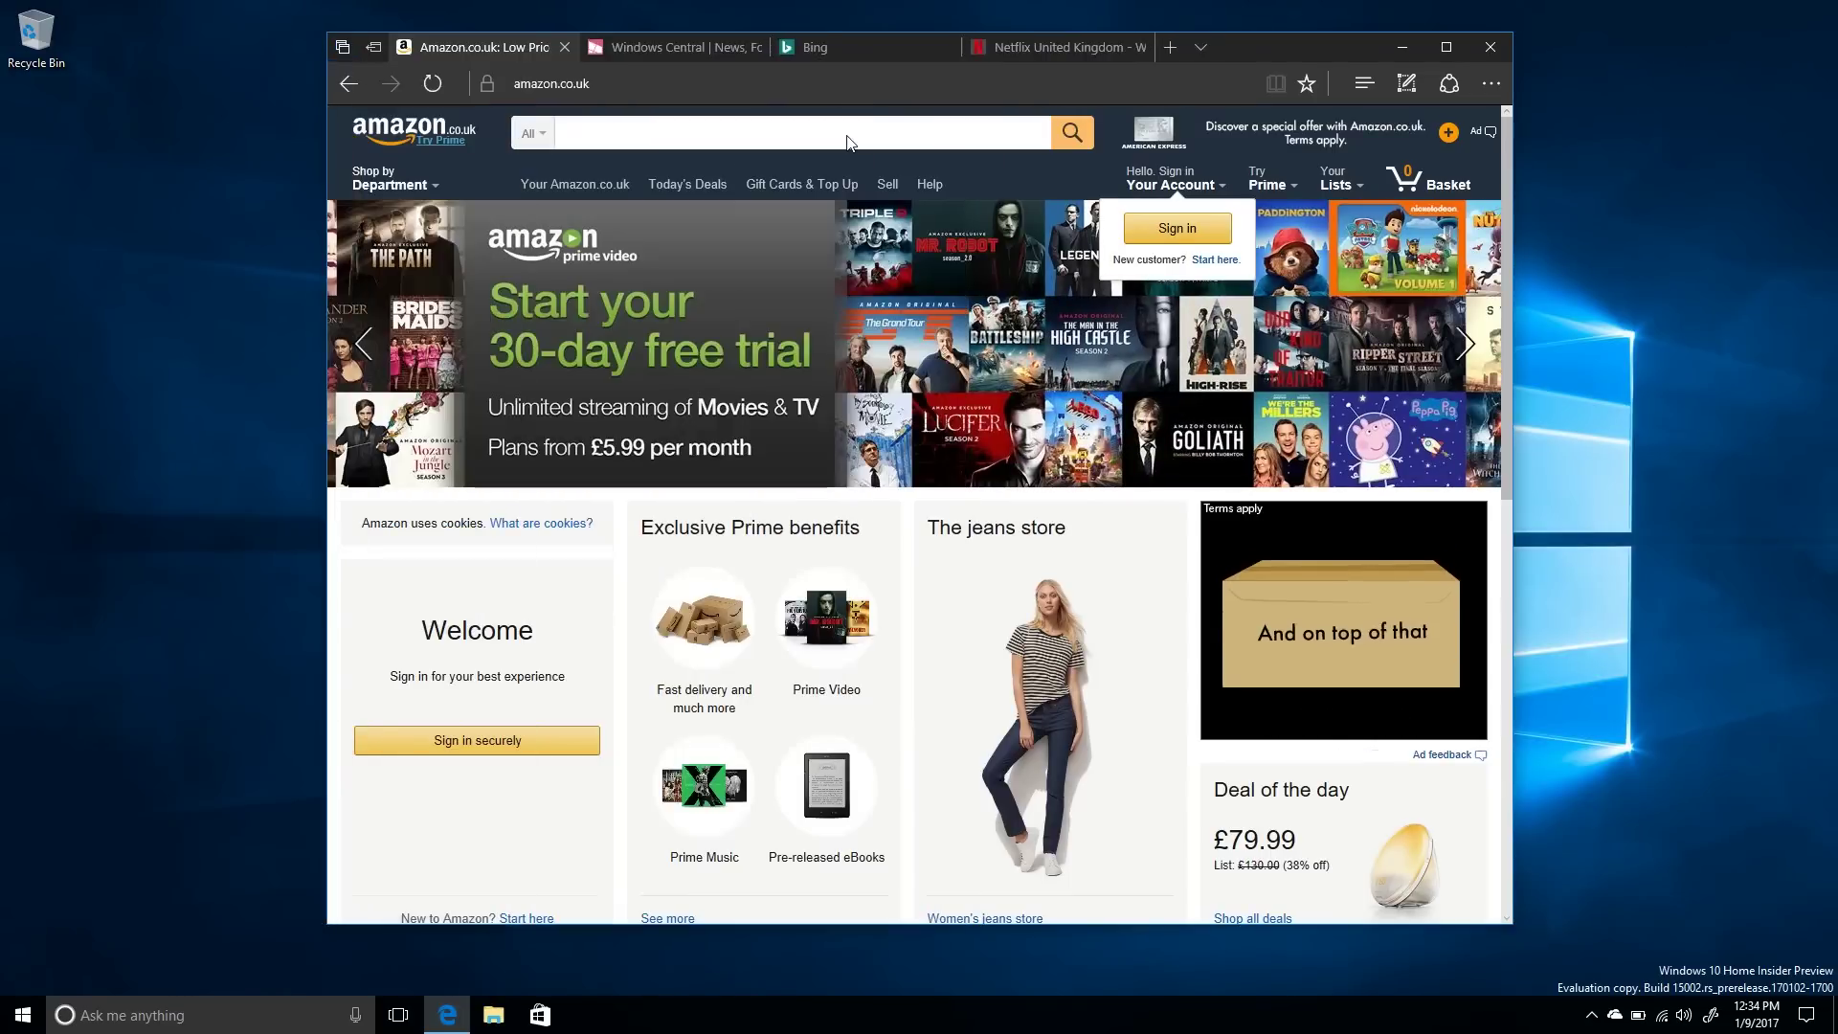
click(1082, 48)
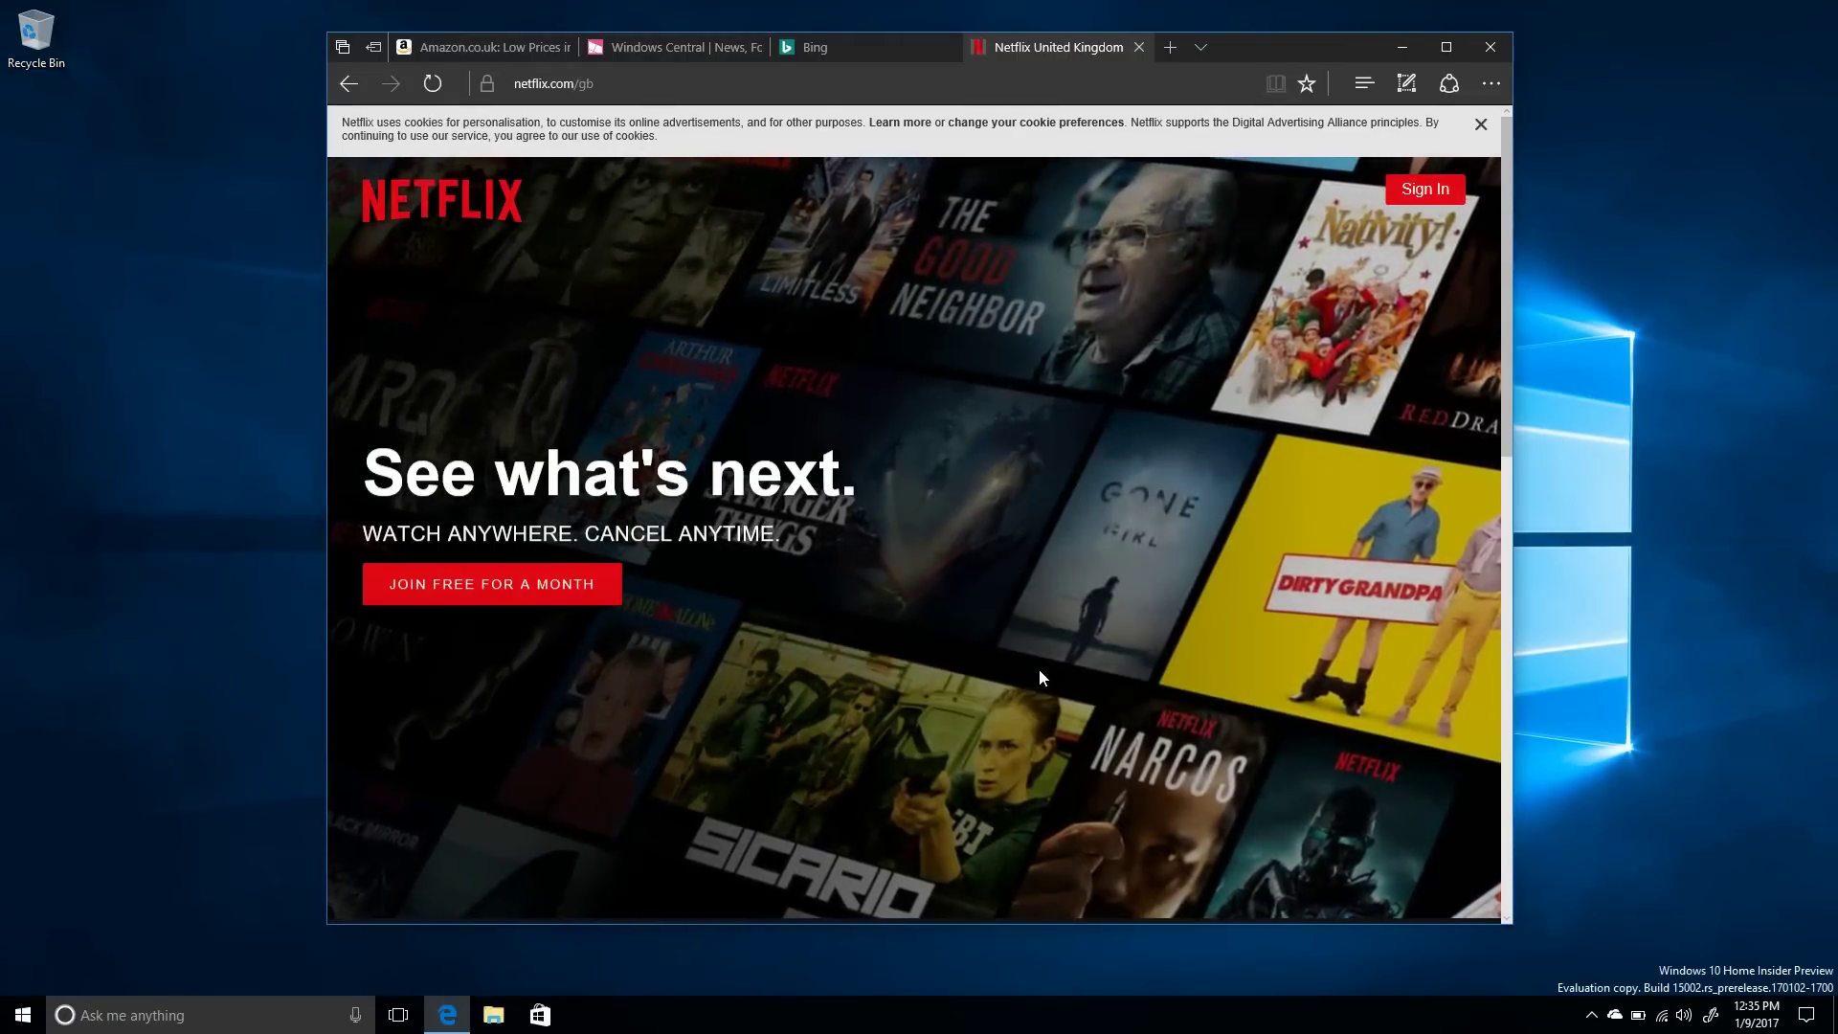
click(1140, 50)
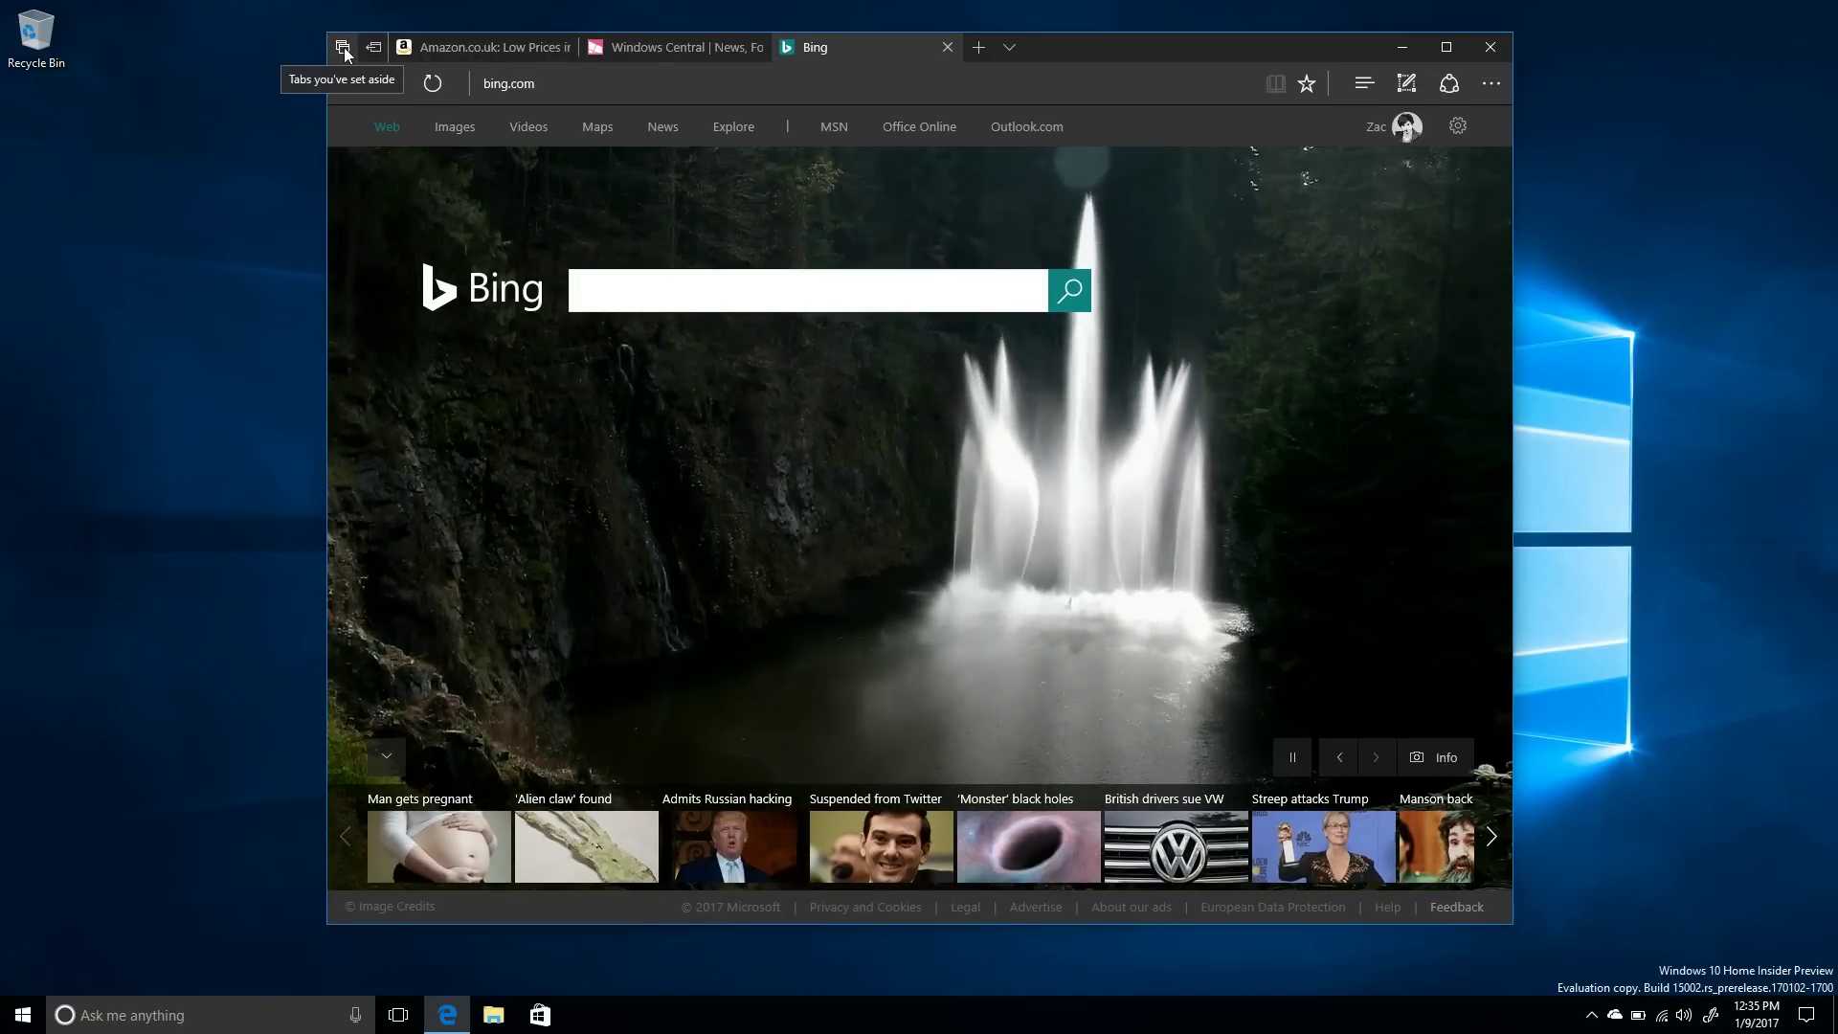
Step: Close the Windows Central and Bing tabs, then browse and close Edge's advanced settings panel
click(750, 48)
click(750, 48)
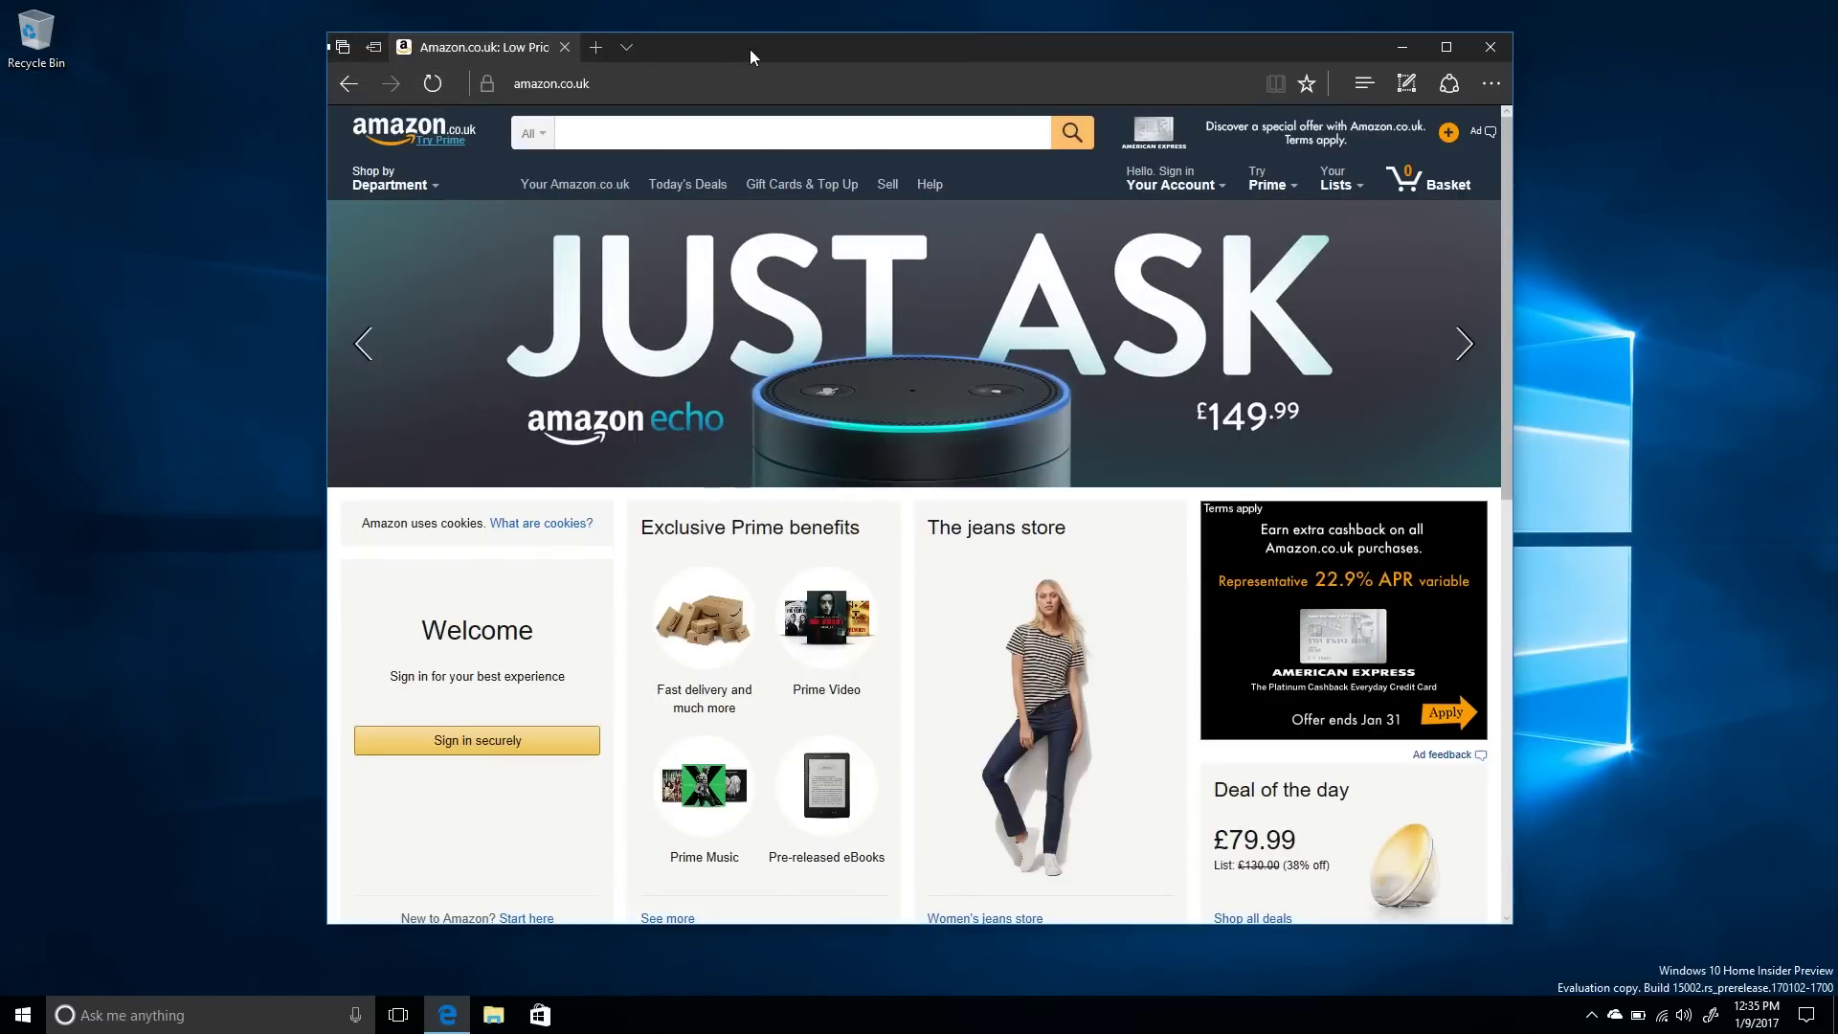
click(1479, 84)
click(1278, 652)
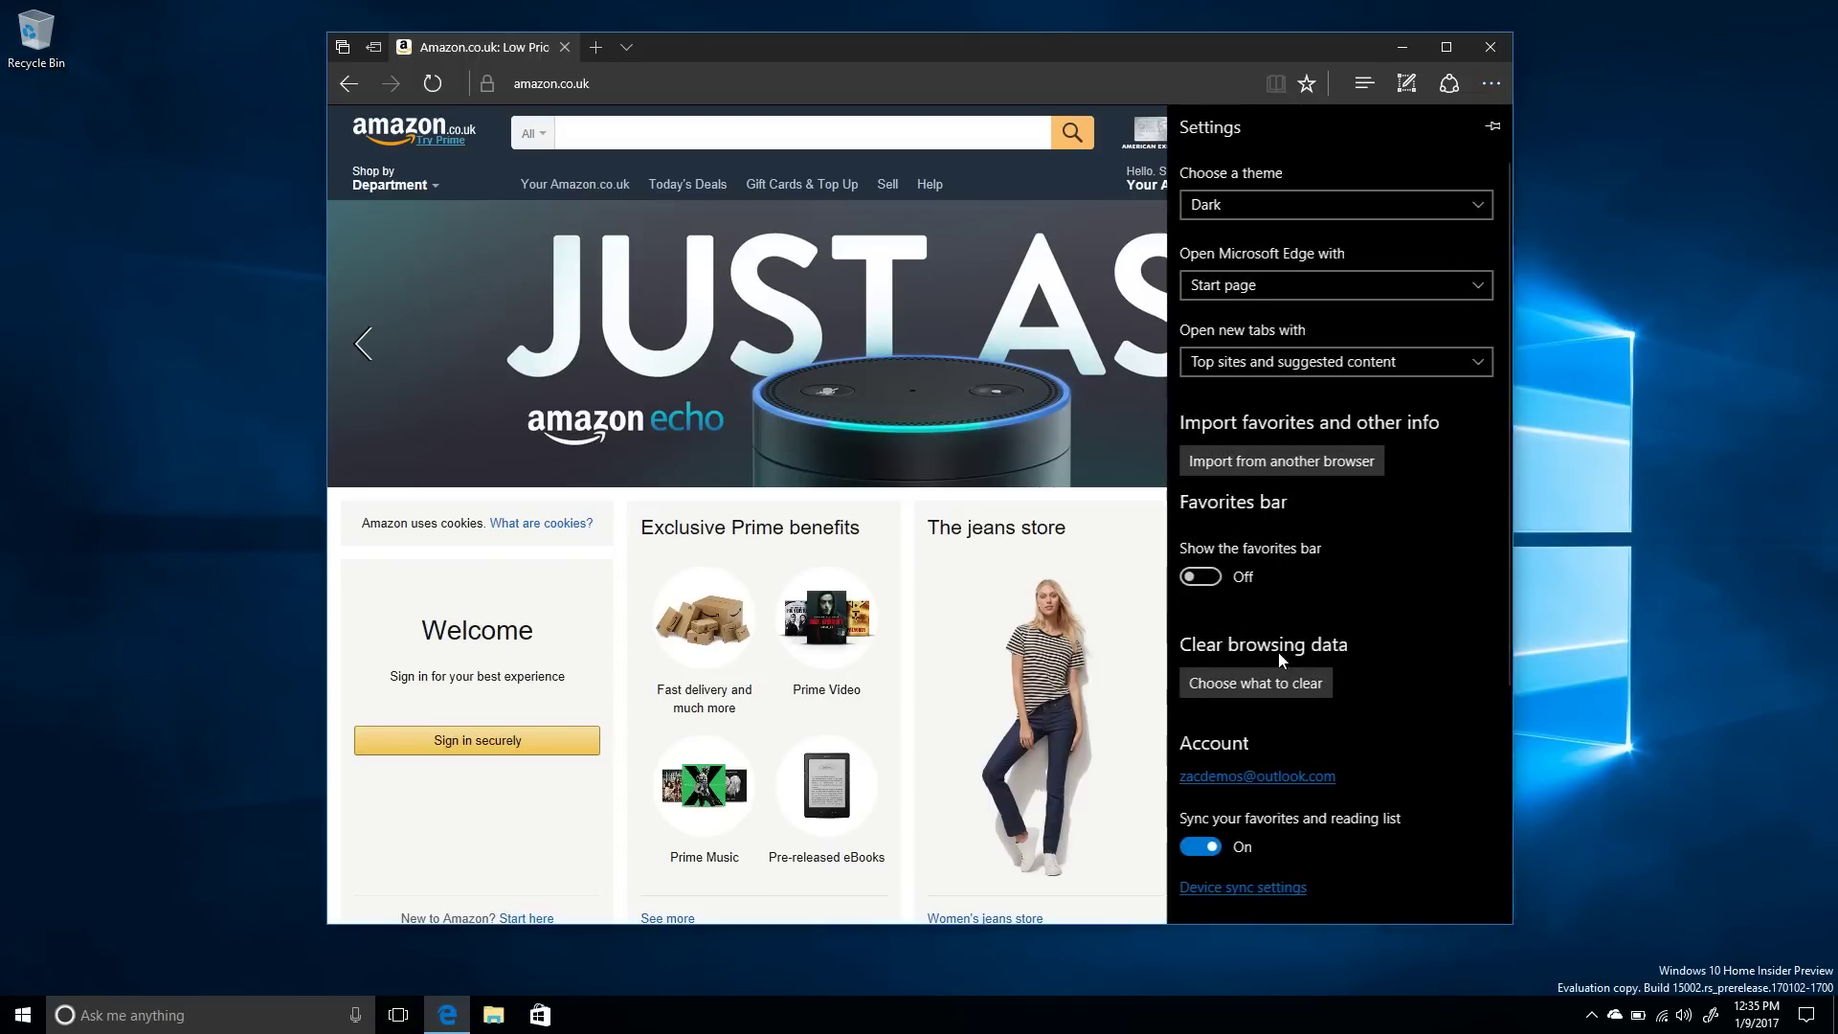
scroll(1278, 652, down, 4)
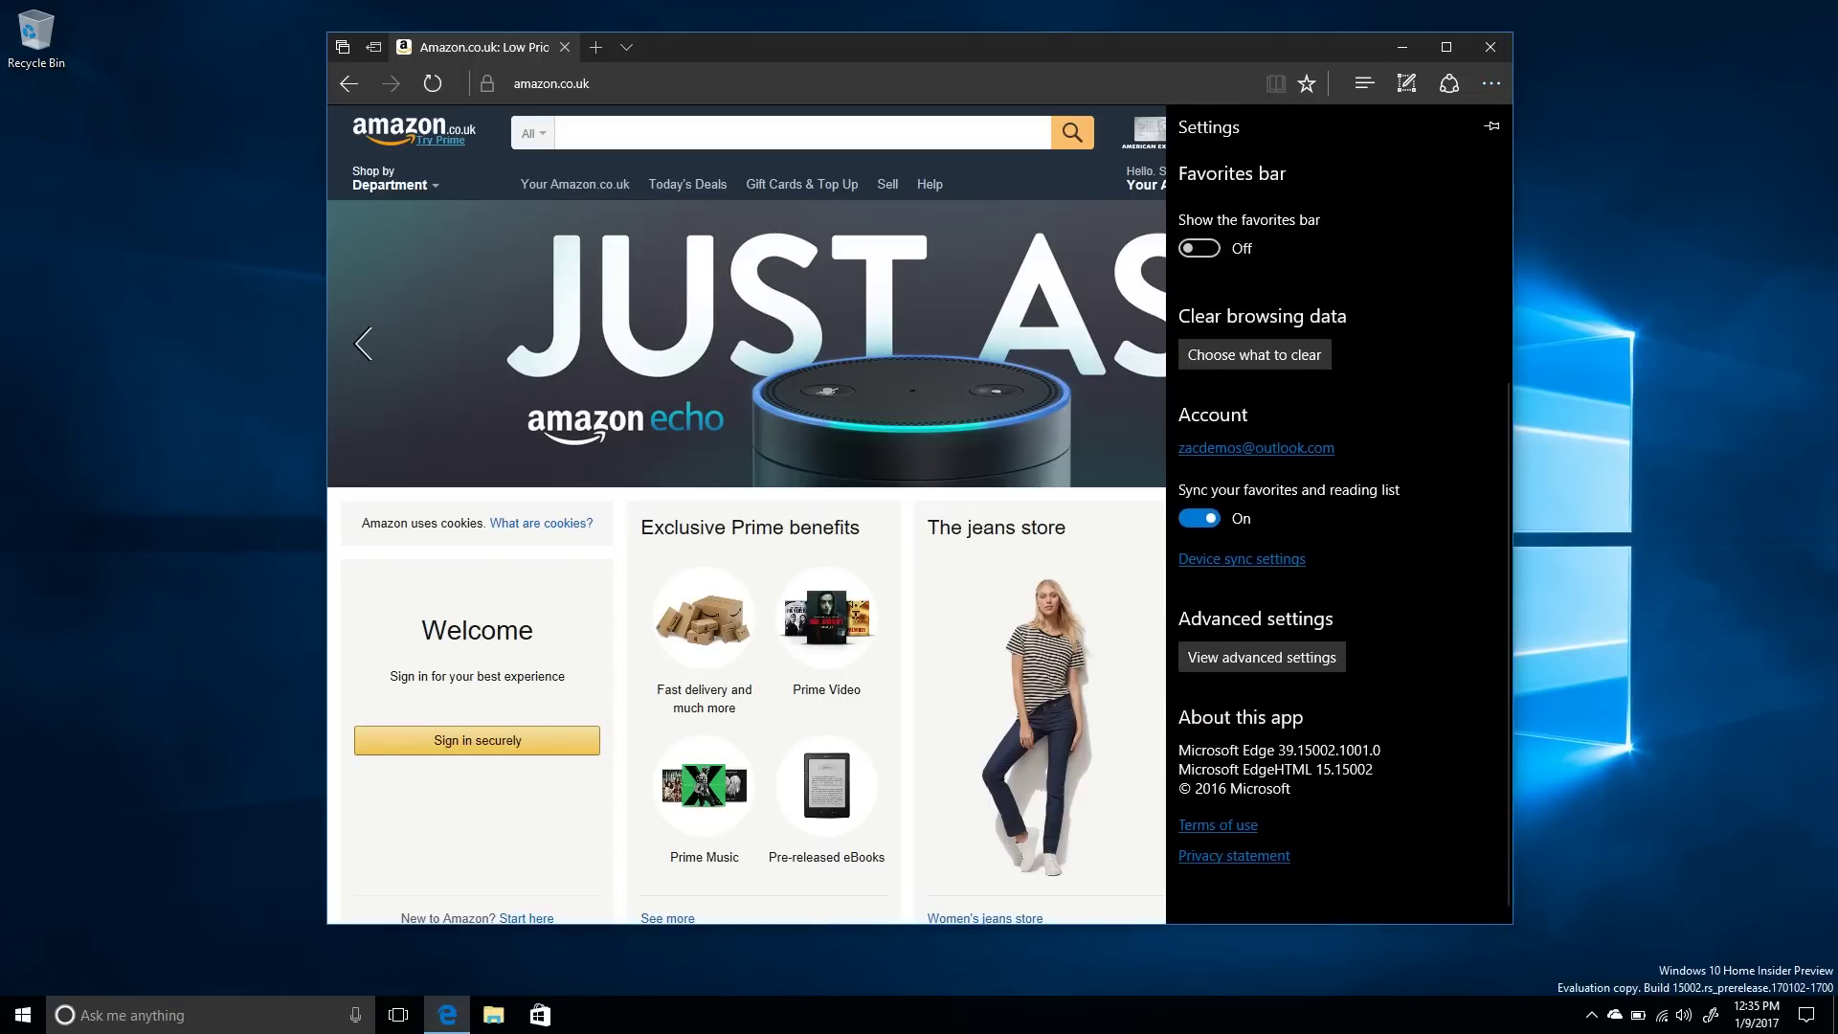
click(1272, 659)
scroll(1264, 671, down, 7)
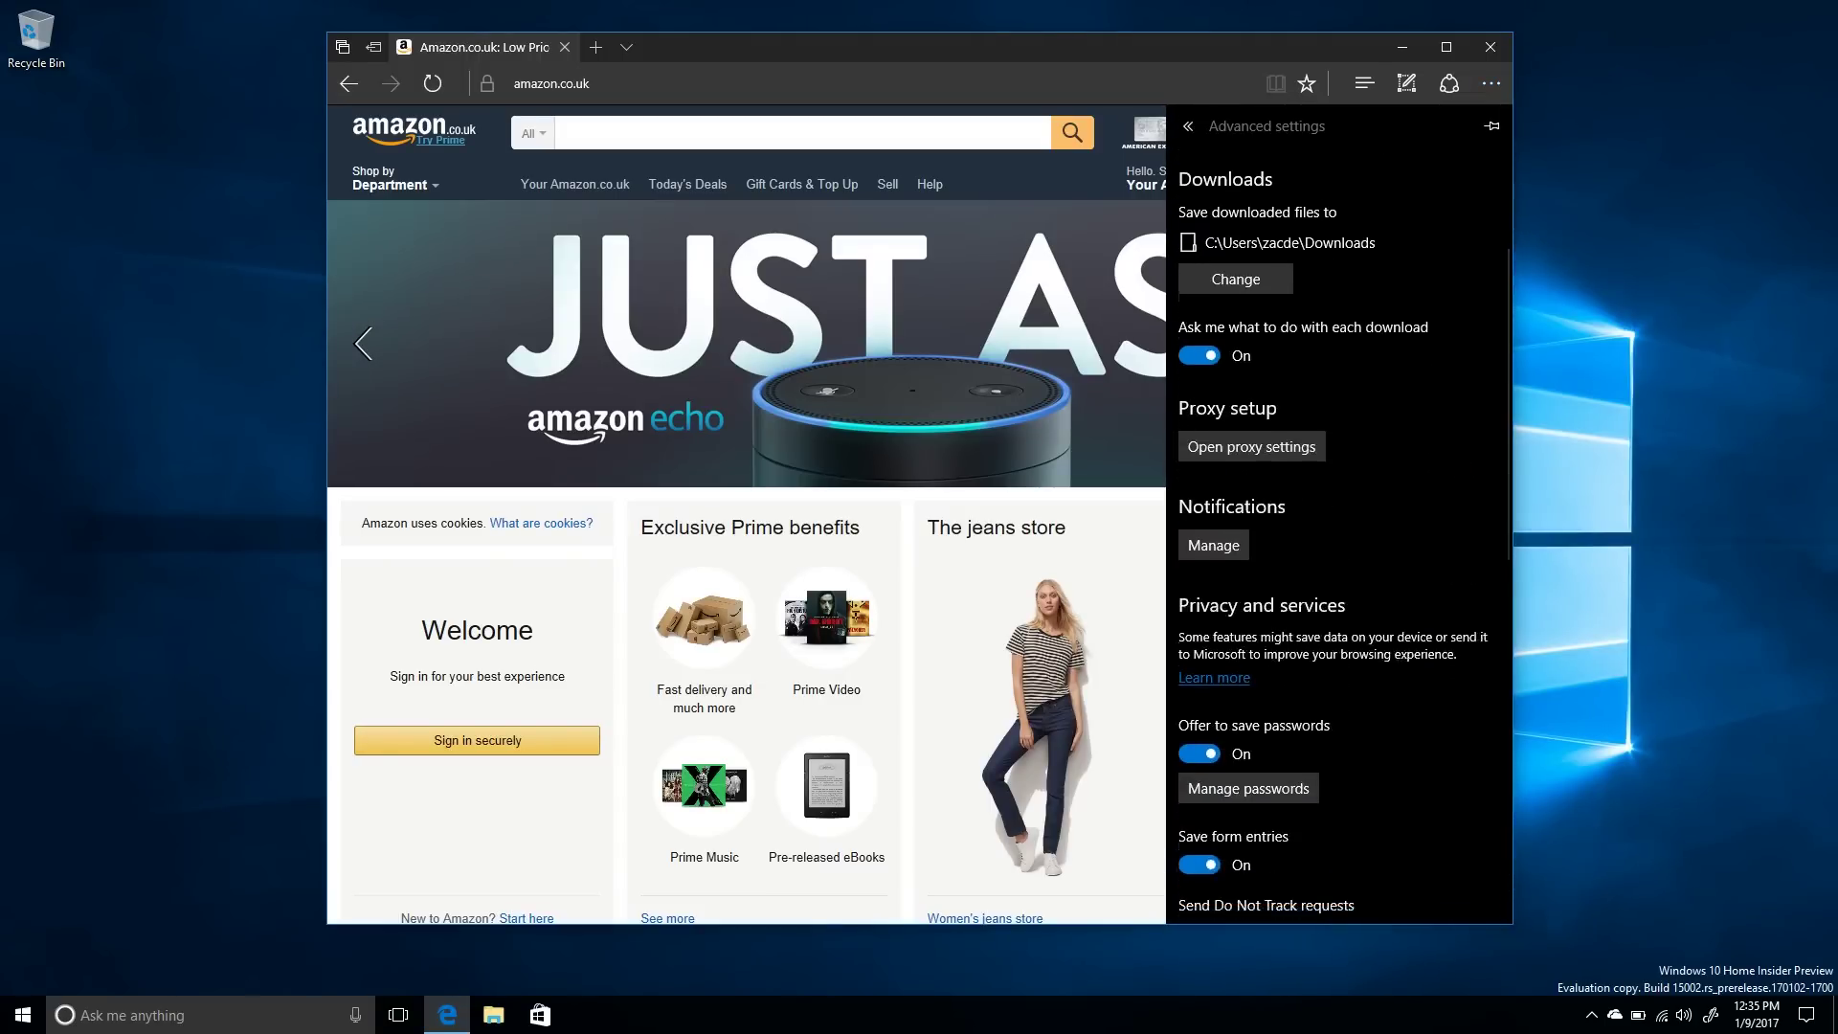
scroll(1336, 536, down, 5)
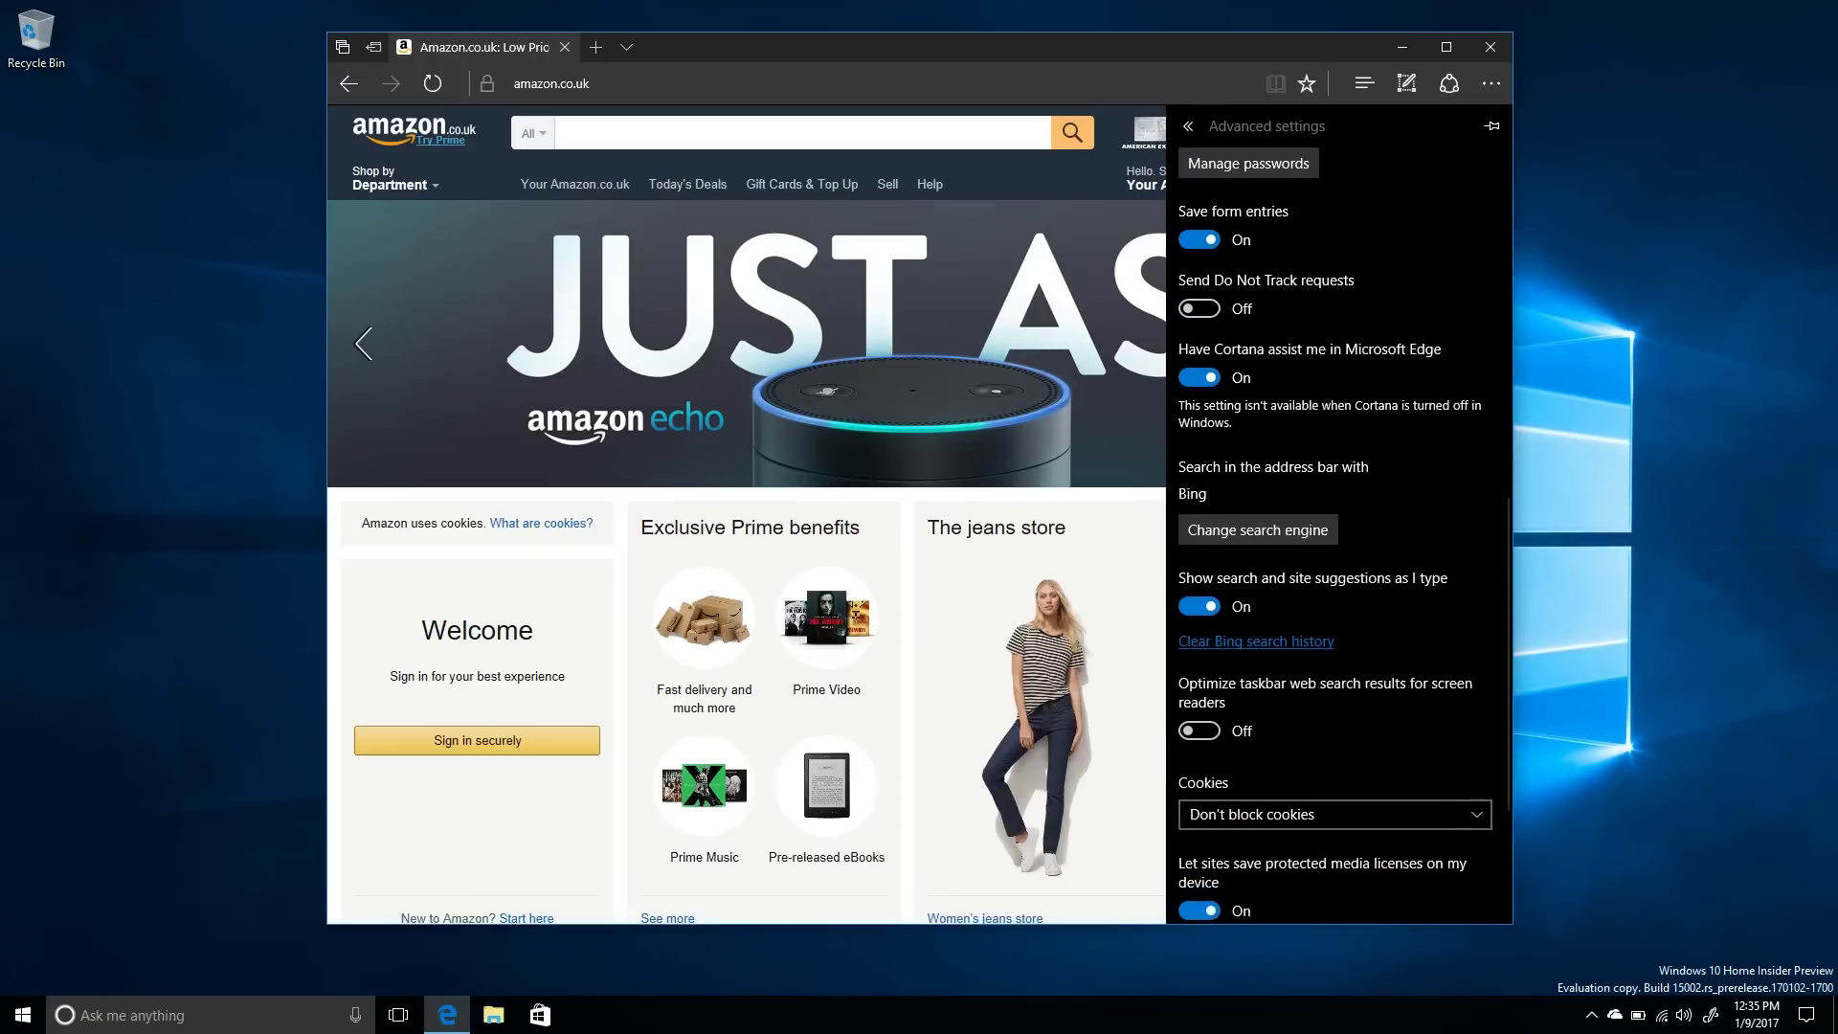
scroll(1335, 536, up, 10)
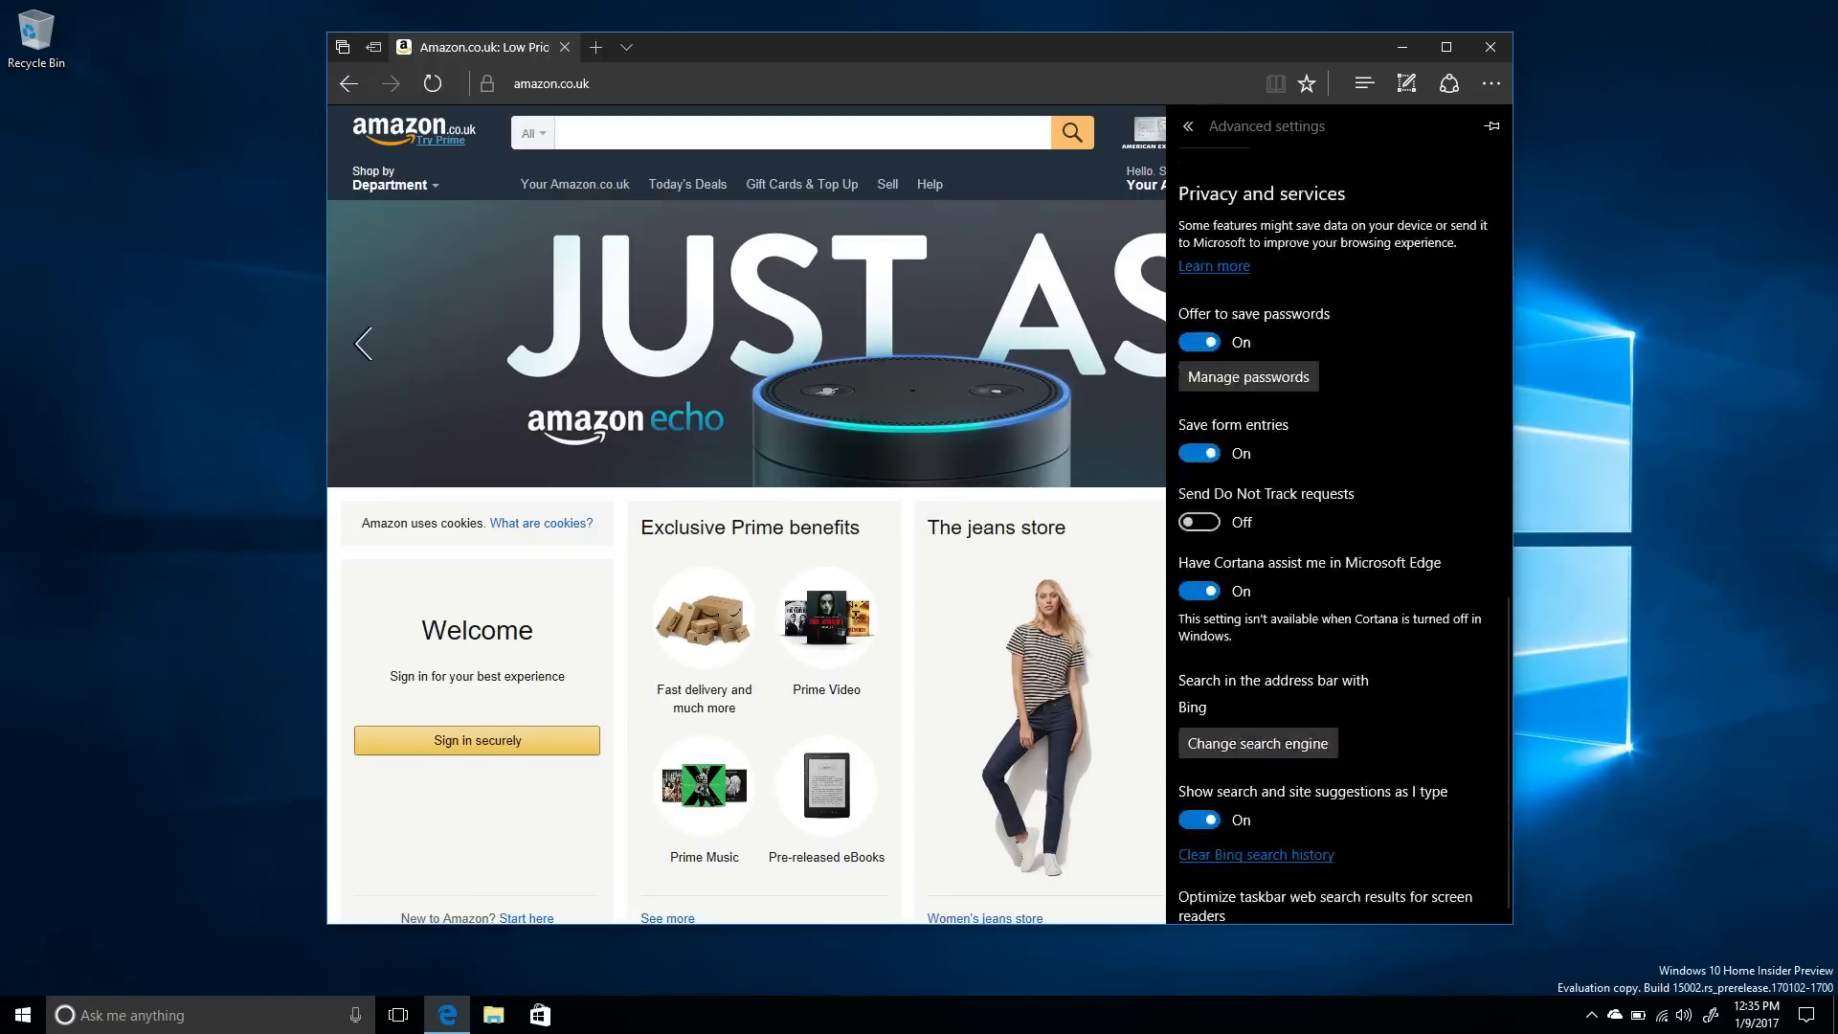
click(1141, 60)
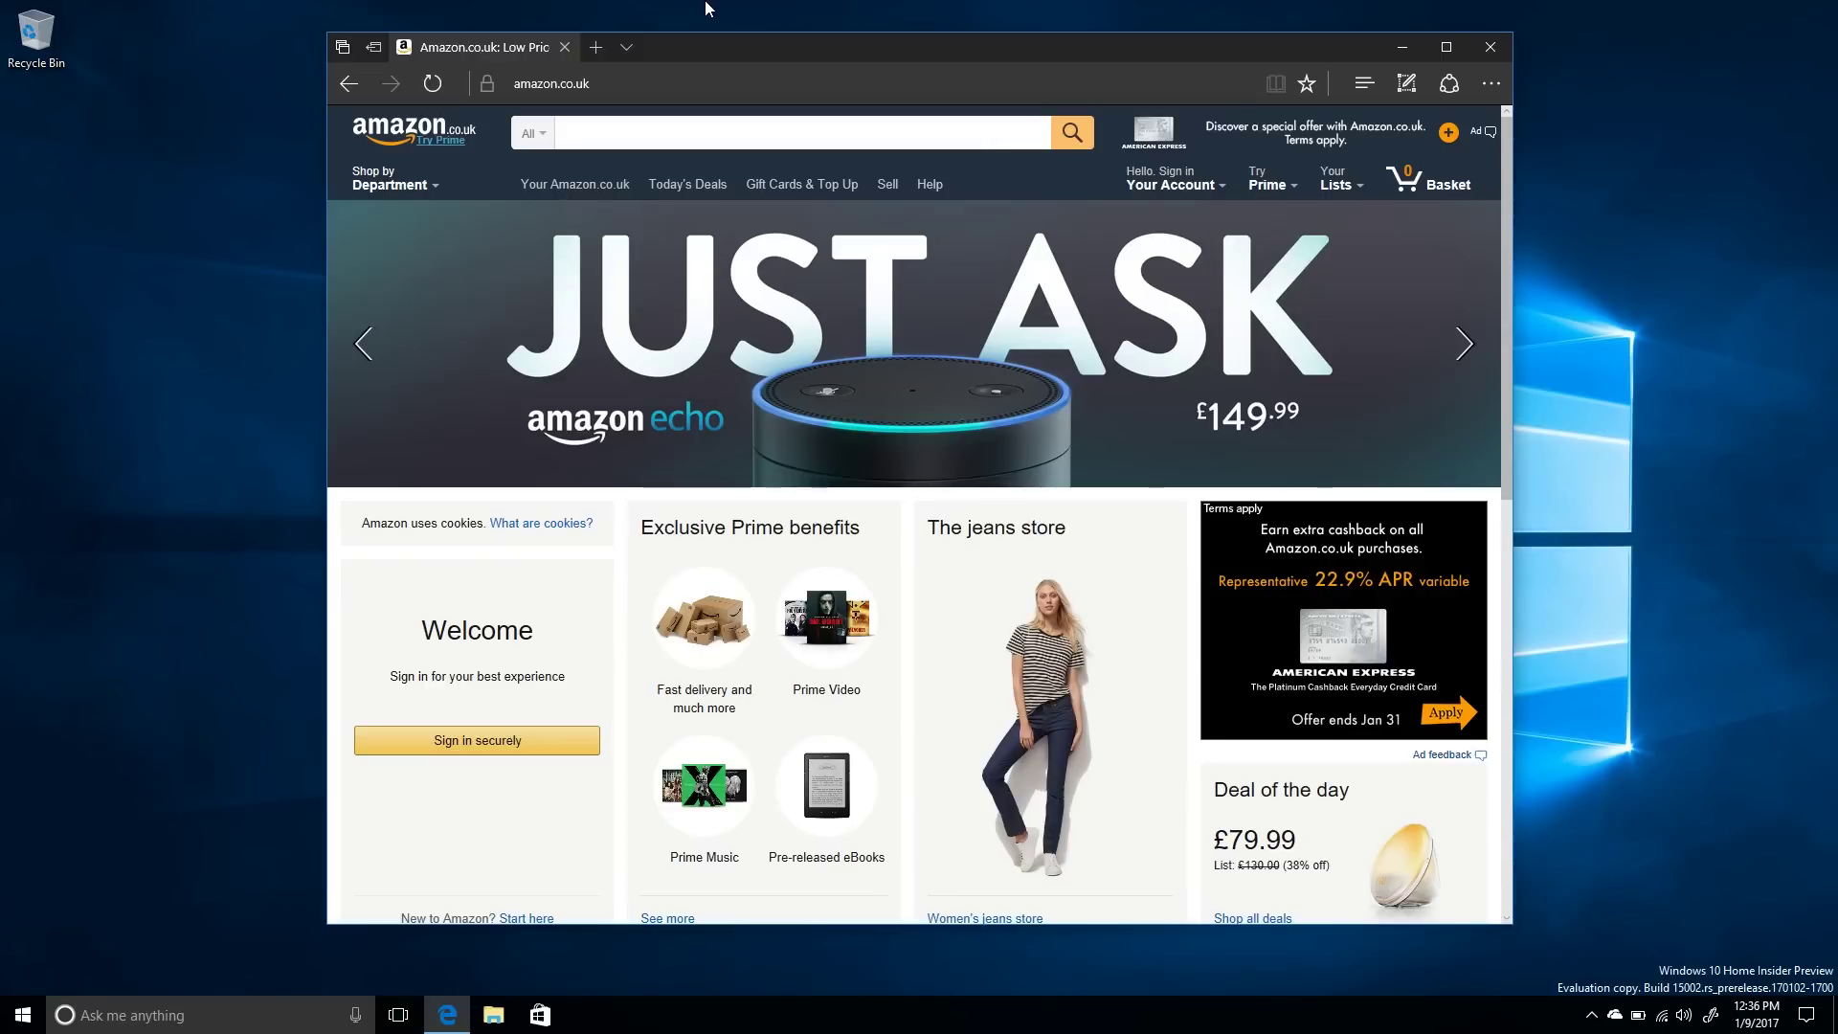
click(565, 48)
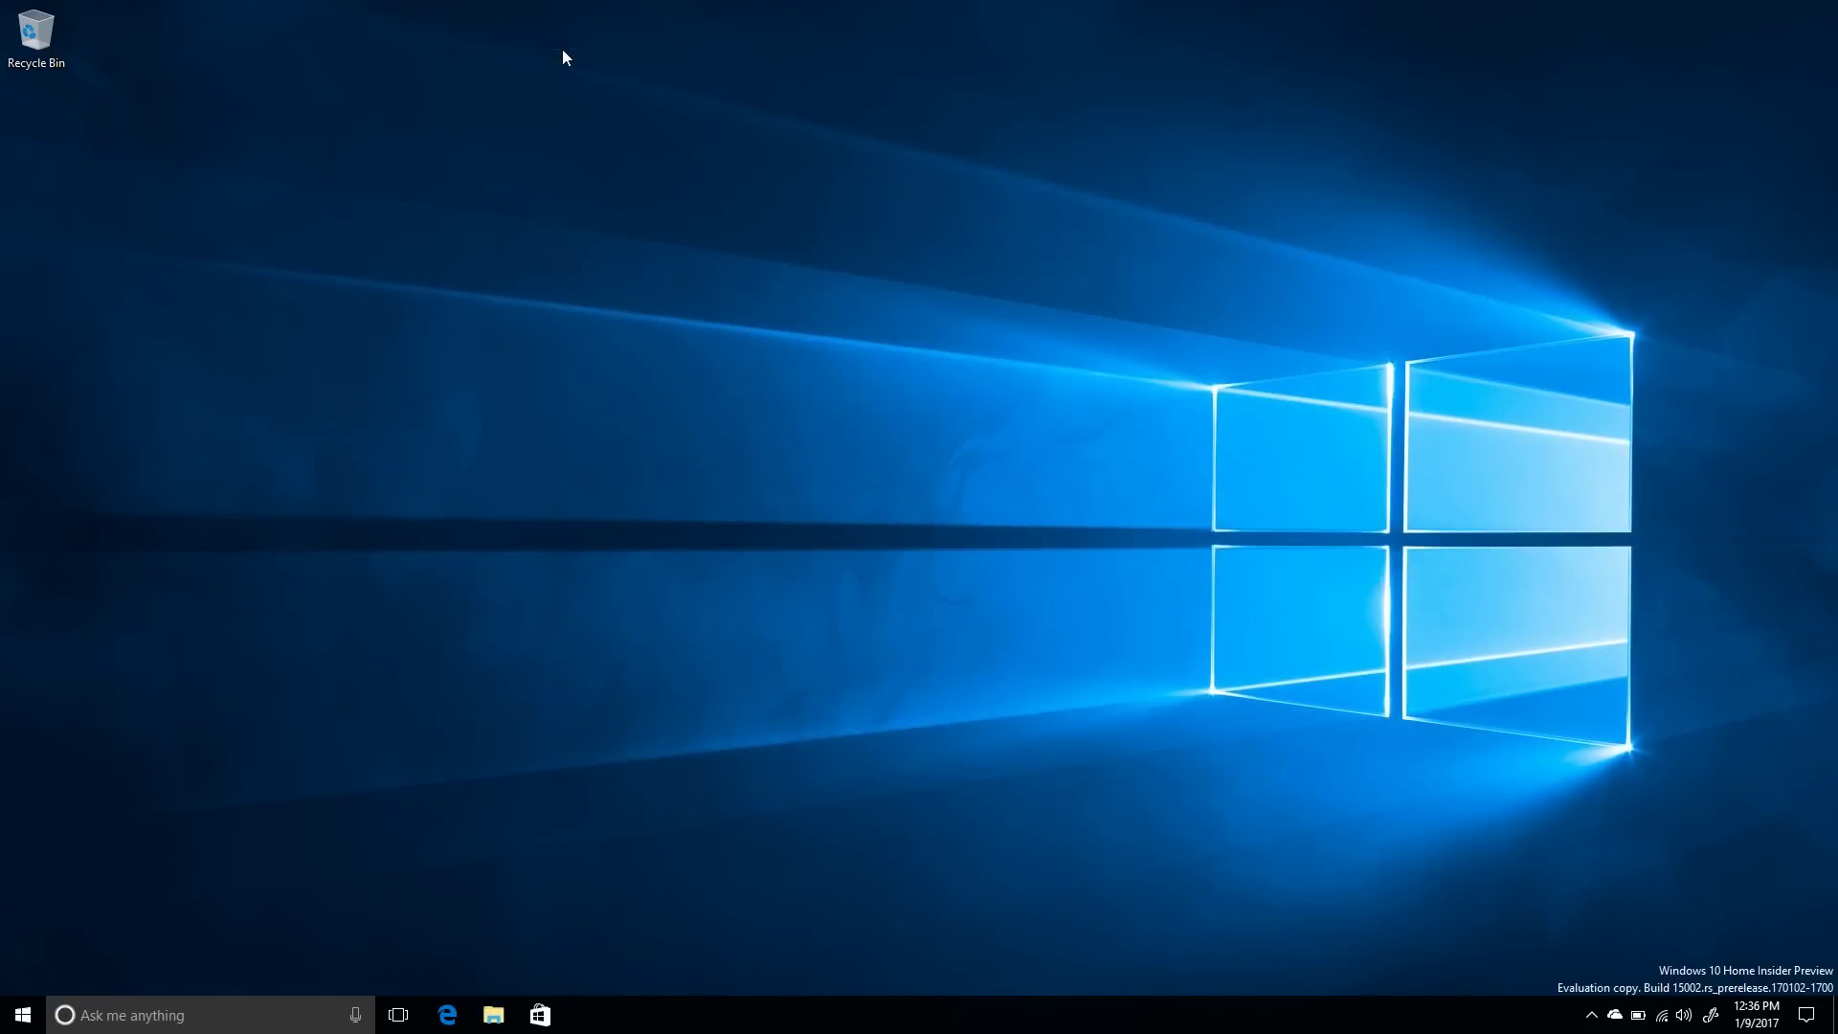
right_click(447, 1015)
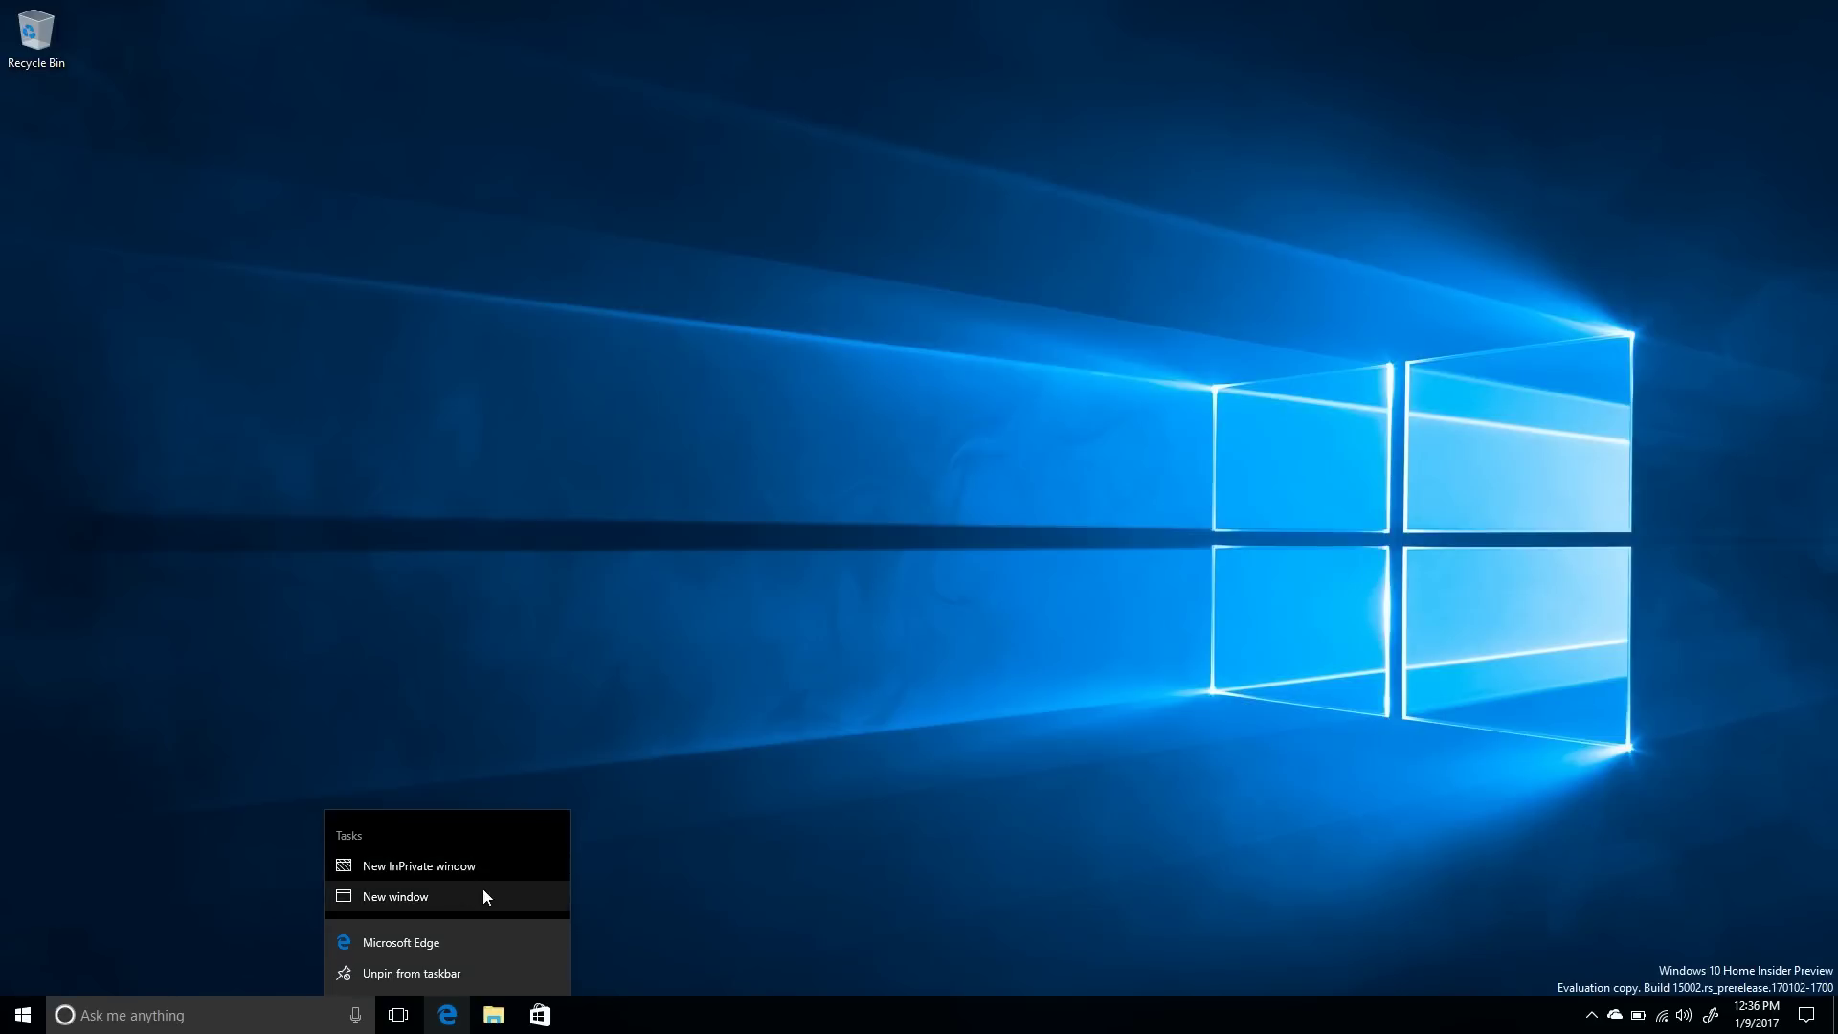
click(438, 865)
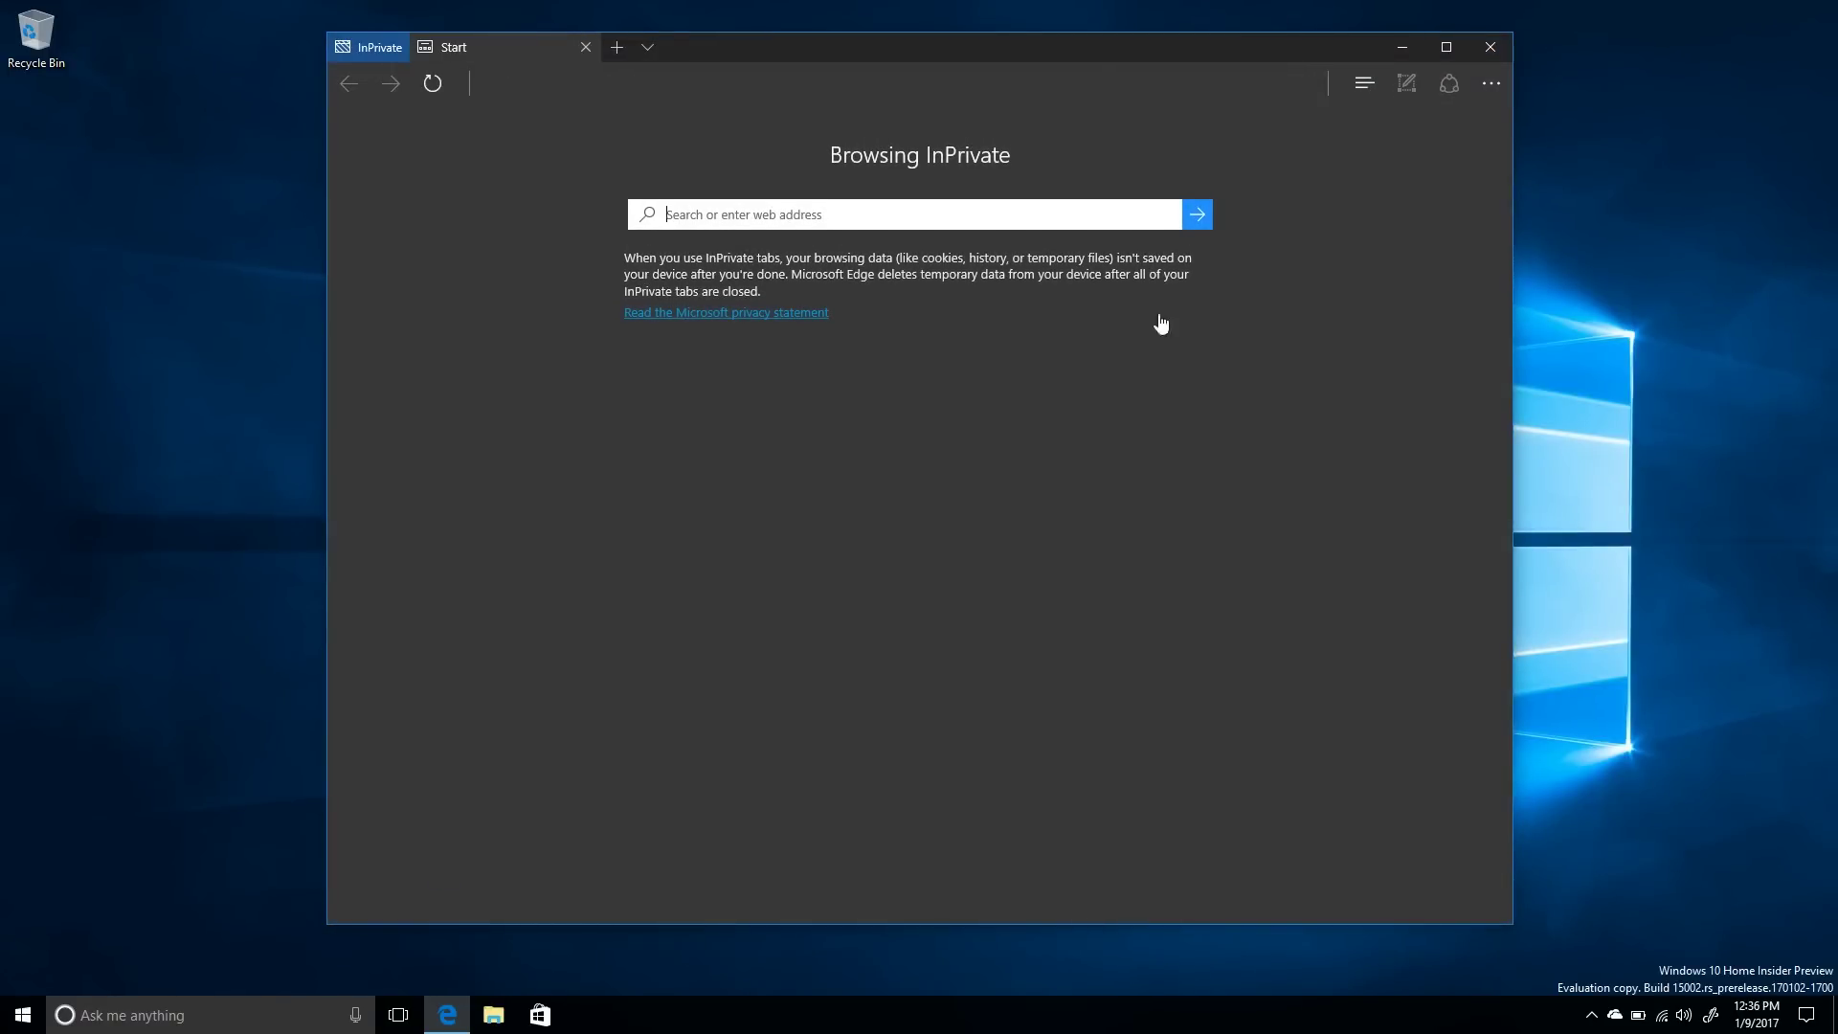
click(1496, 83)
click(916, 427)
click(1490, 50)
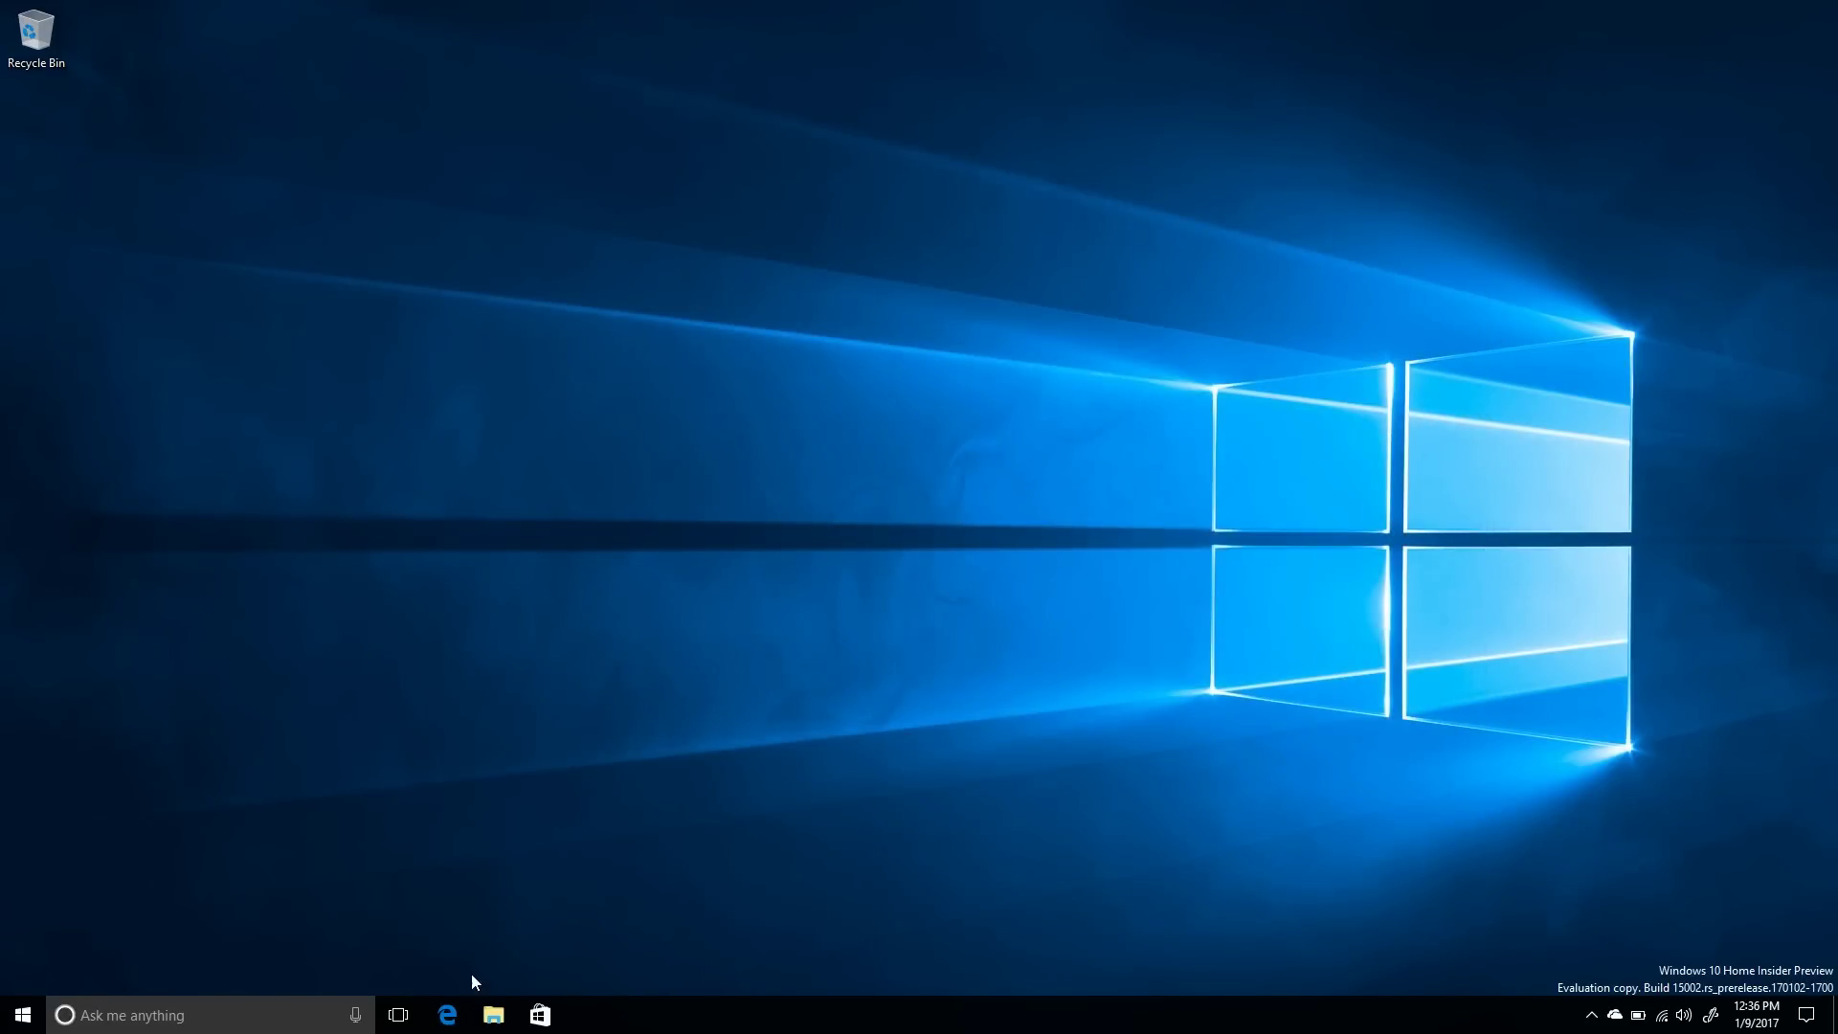
click(457, 1016)
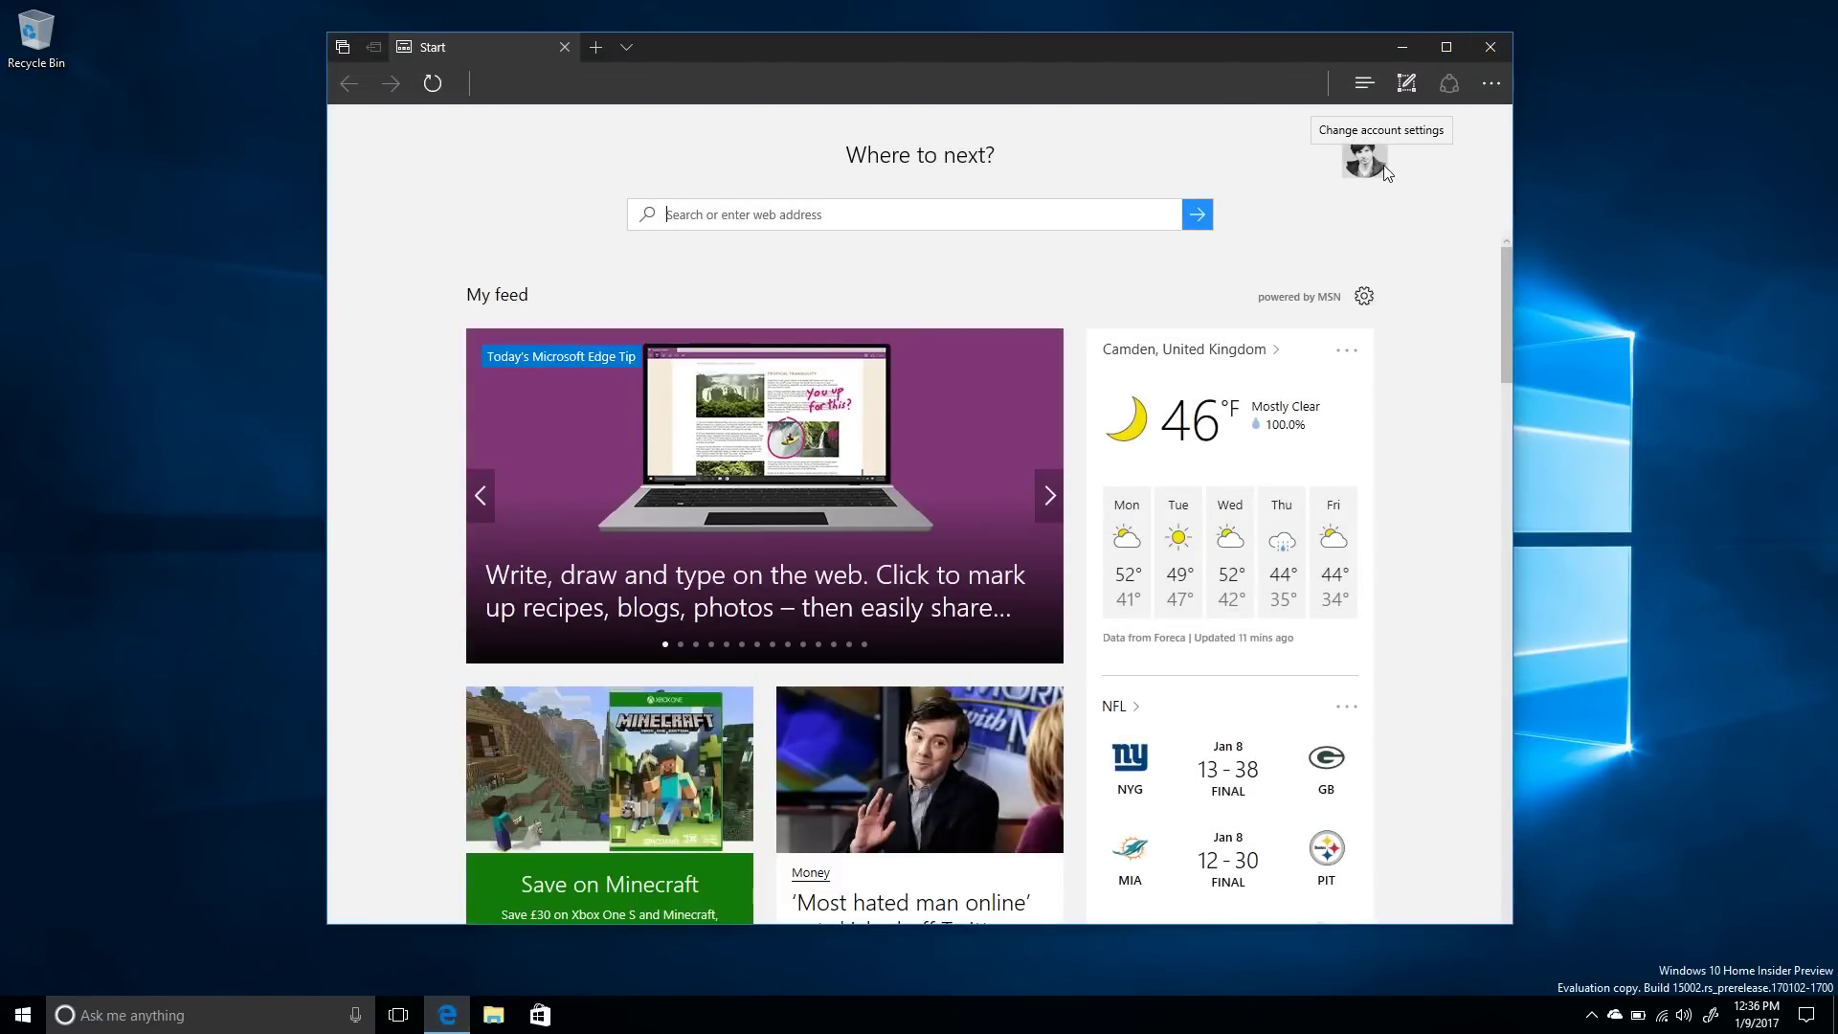
click(1496, 54)
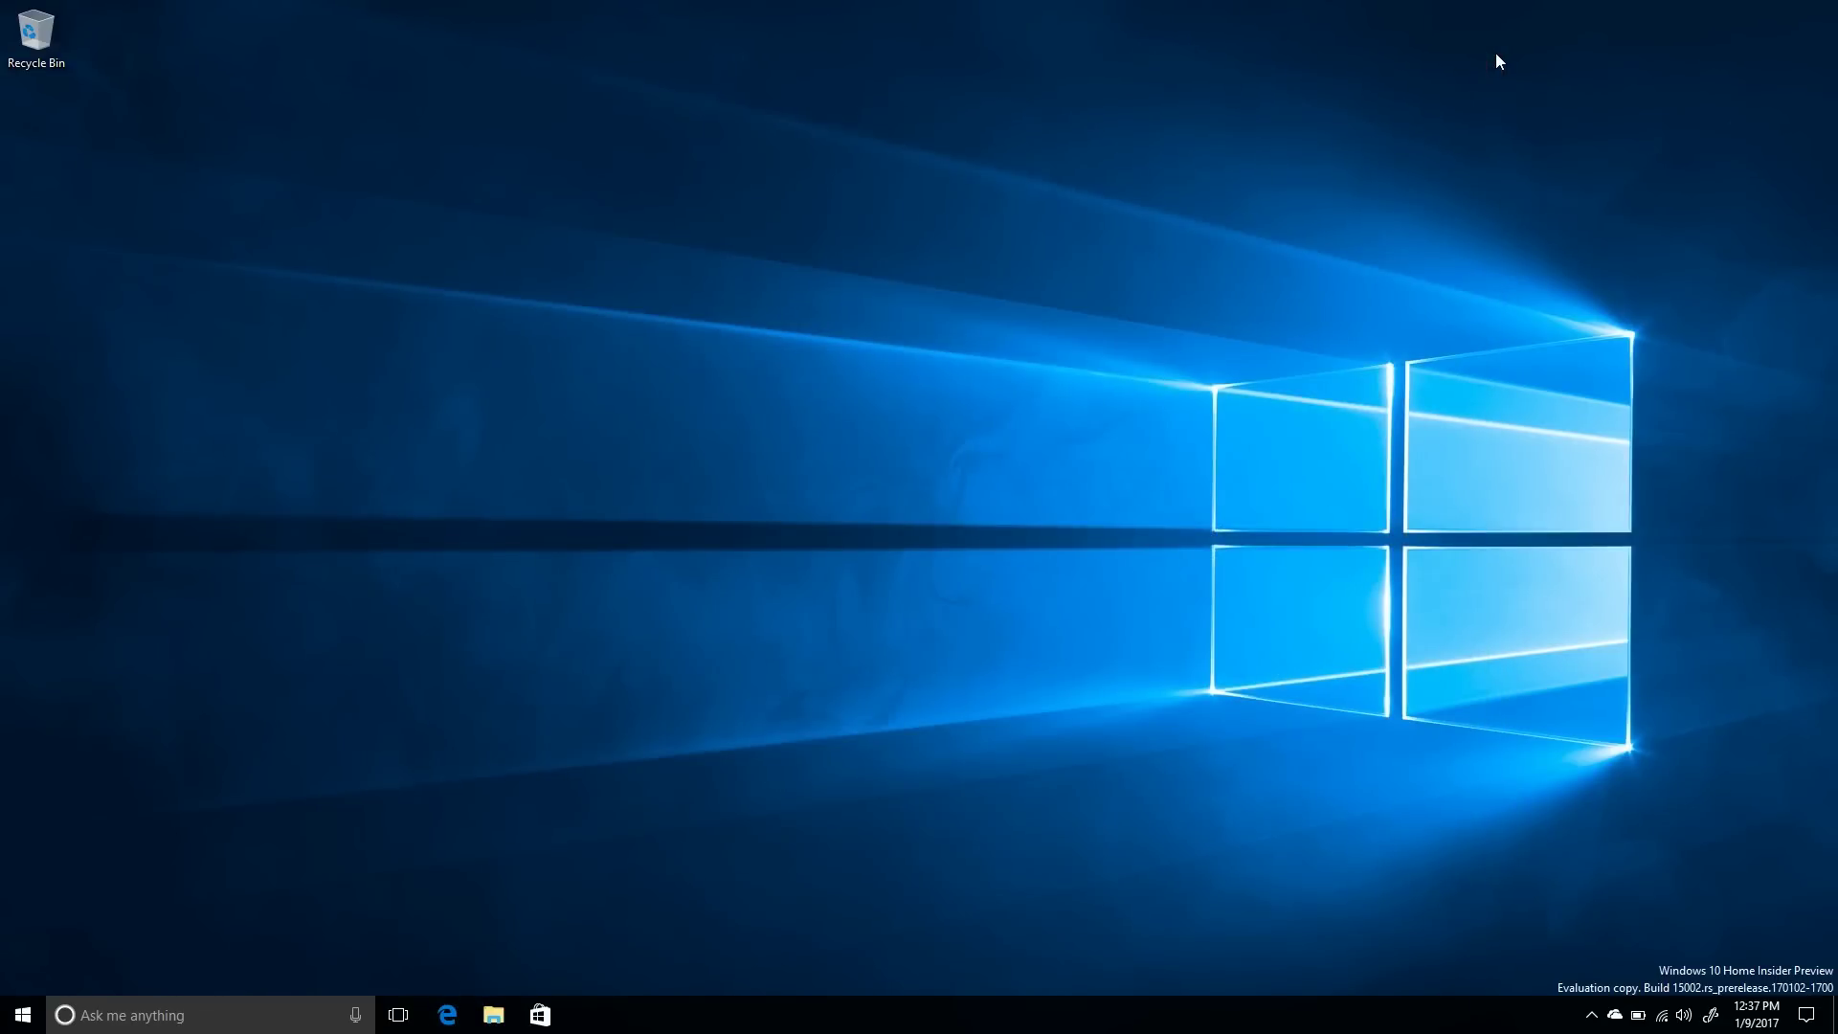
Step: Drop the News tile onto Drawboard PDF to form a folder and resize it to Small
key(super)
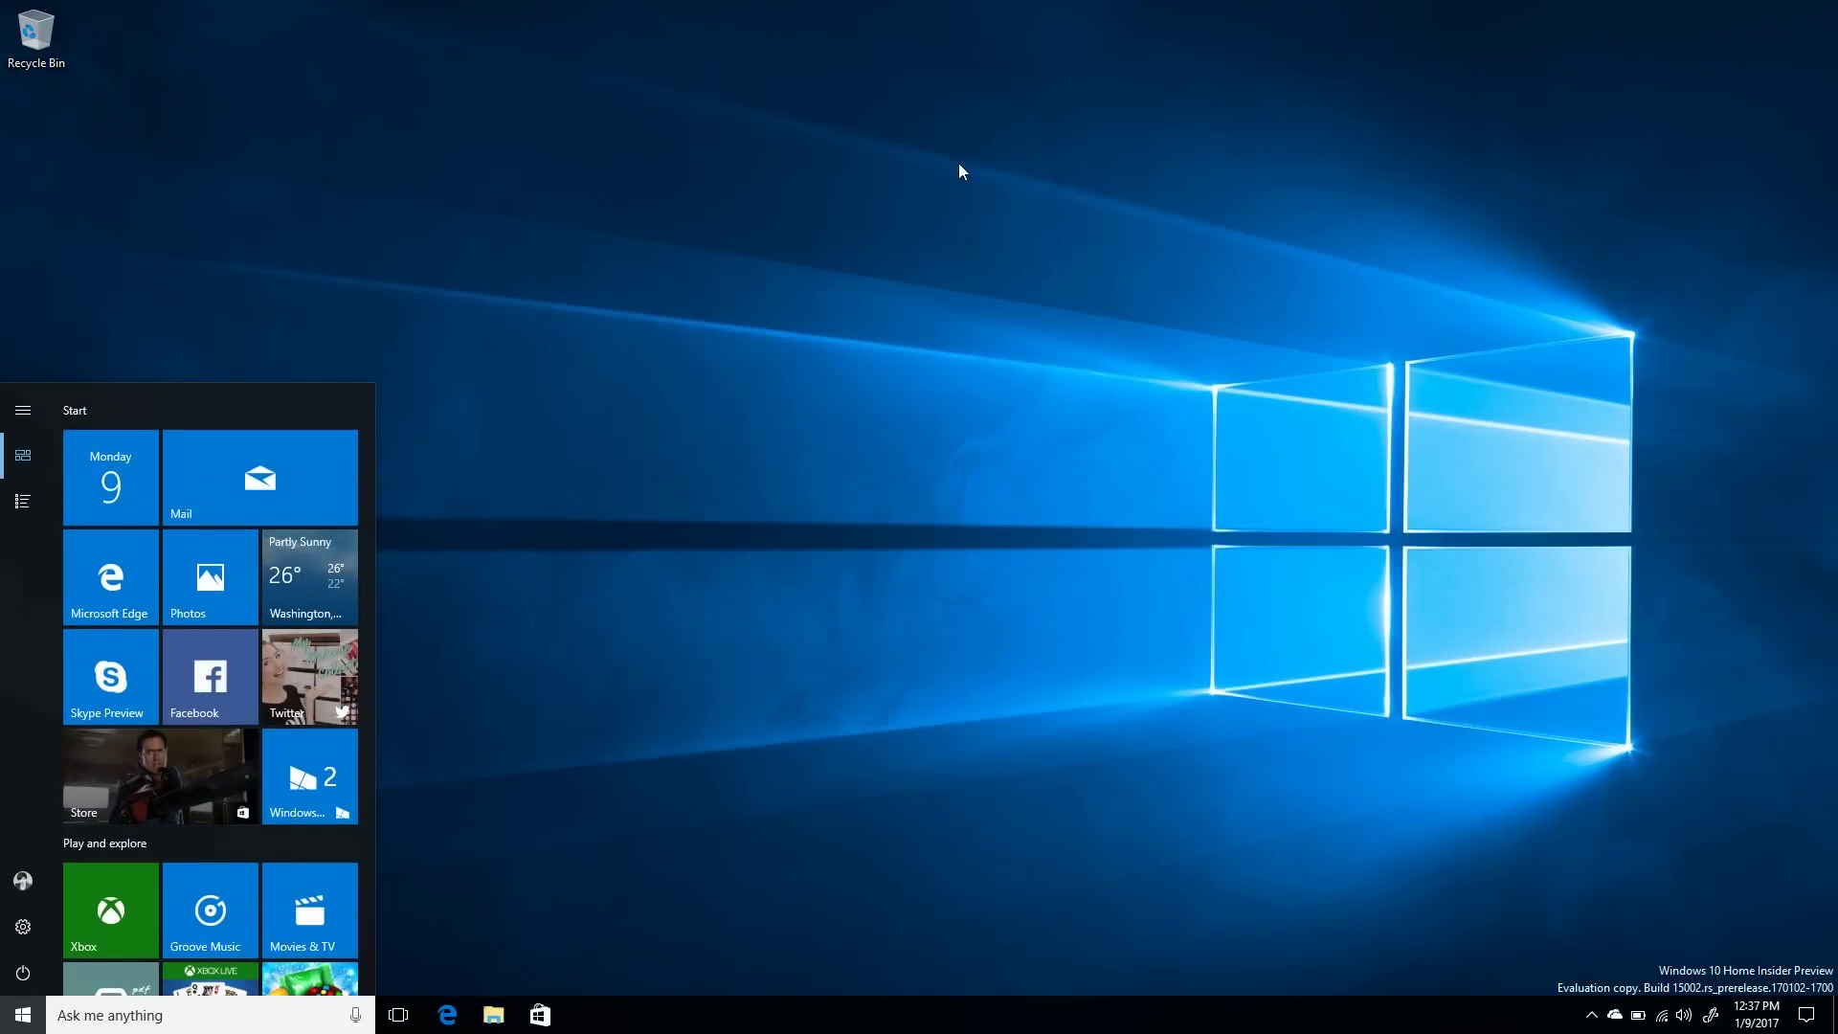
scroll(210, 794, down, 3)
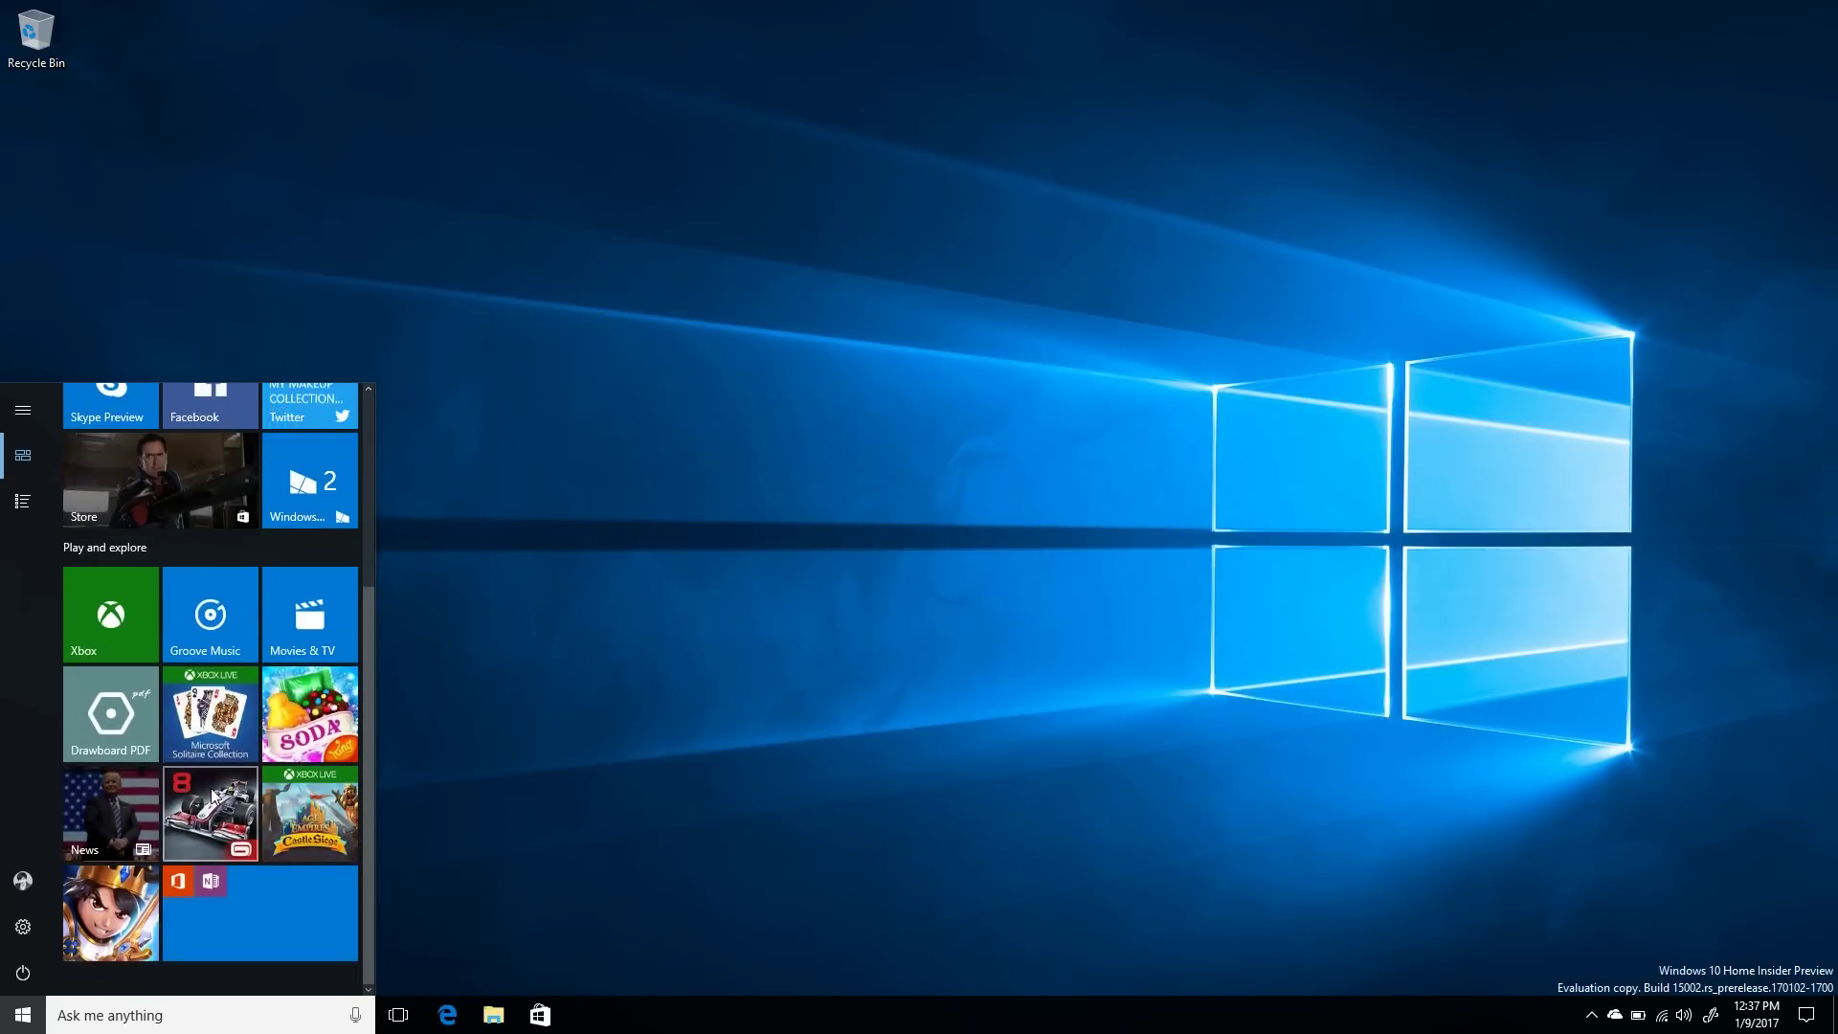
click(274, 928)
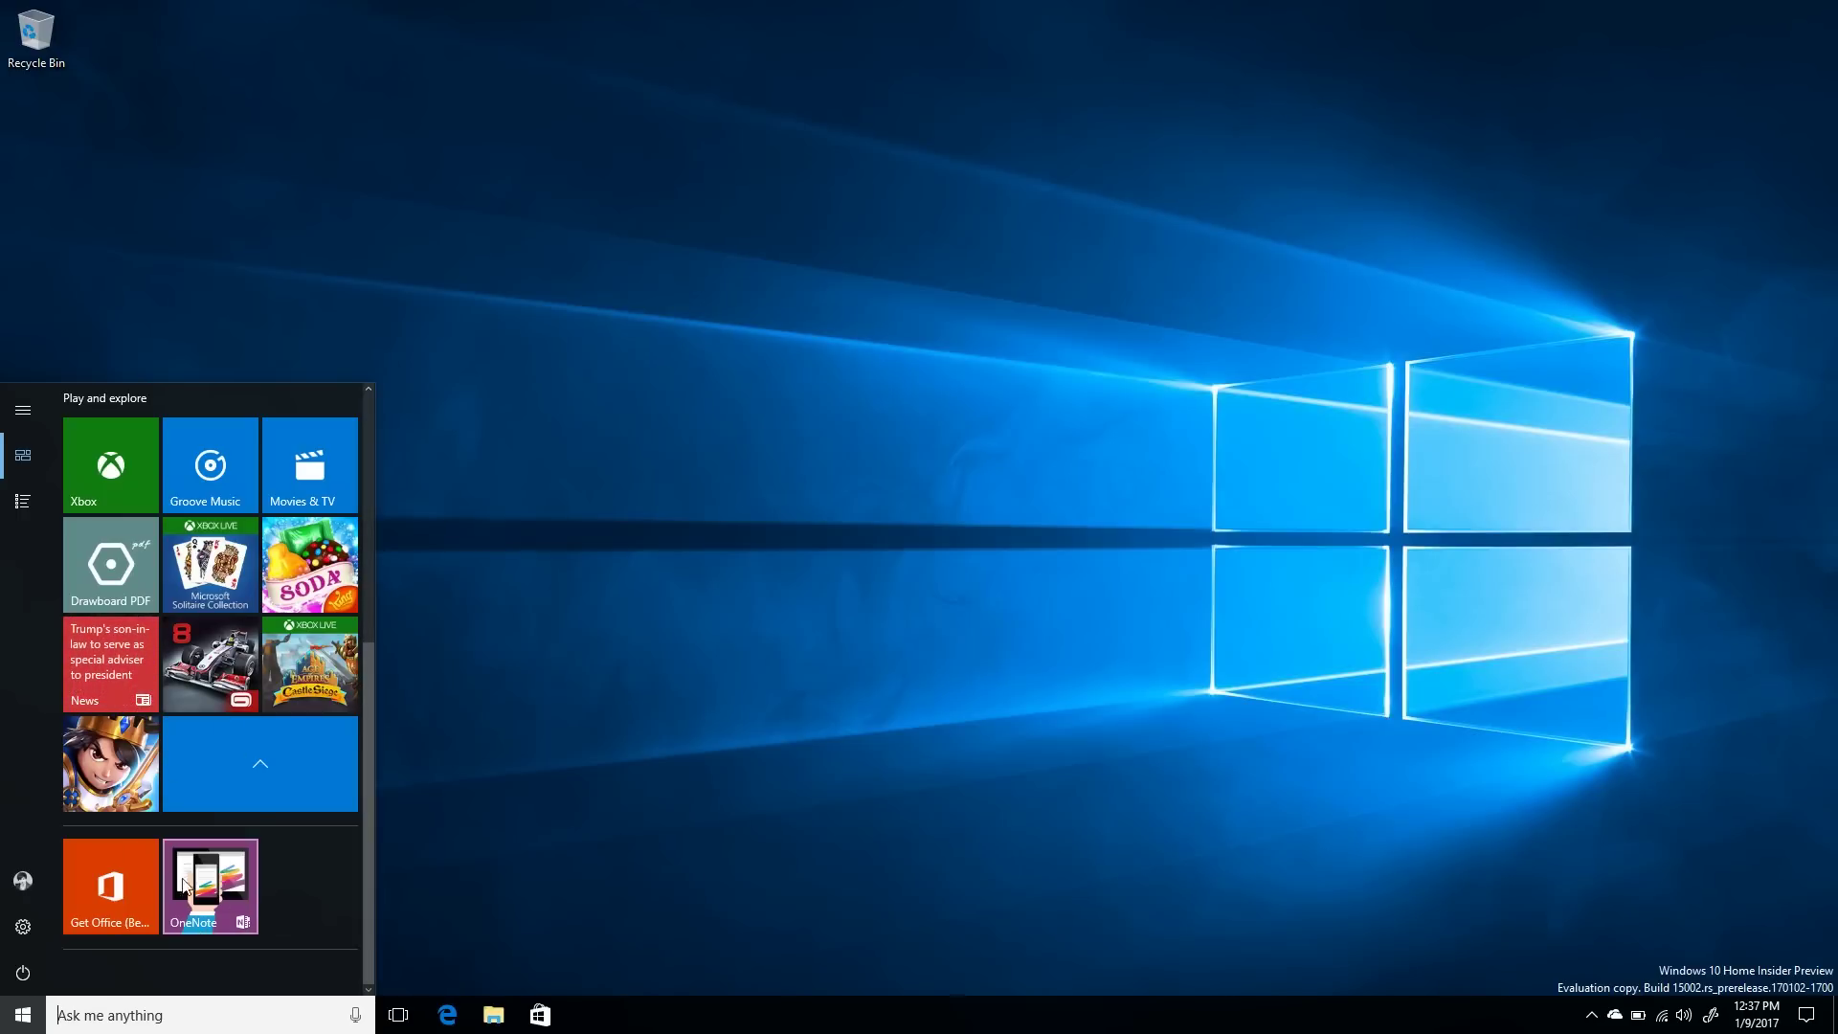
click(241, 764)
drag(132, 822, 119, 716)
click(112, 726)
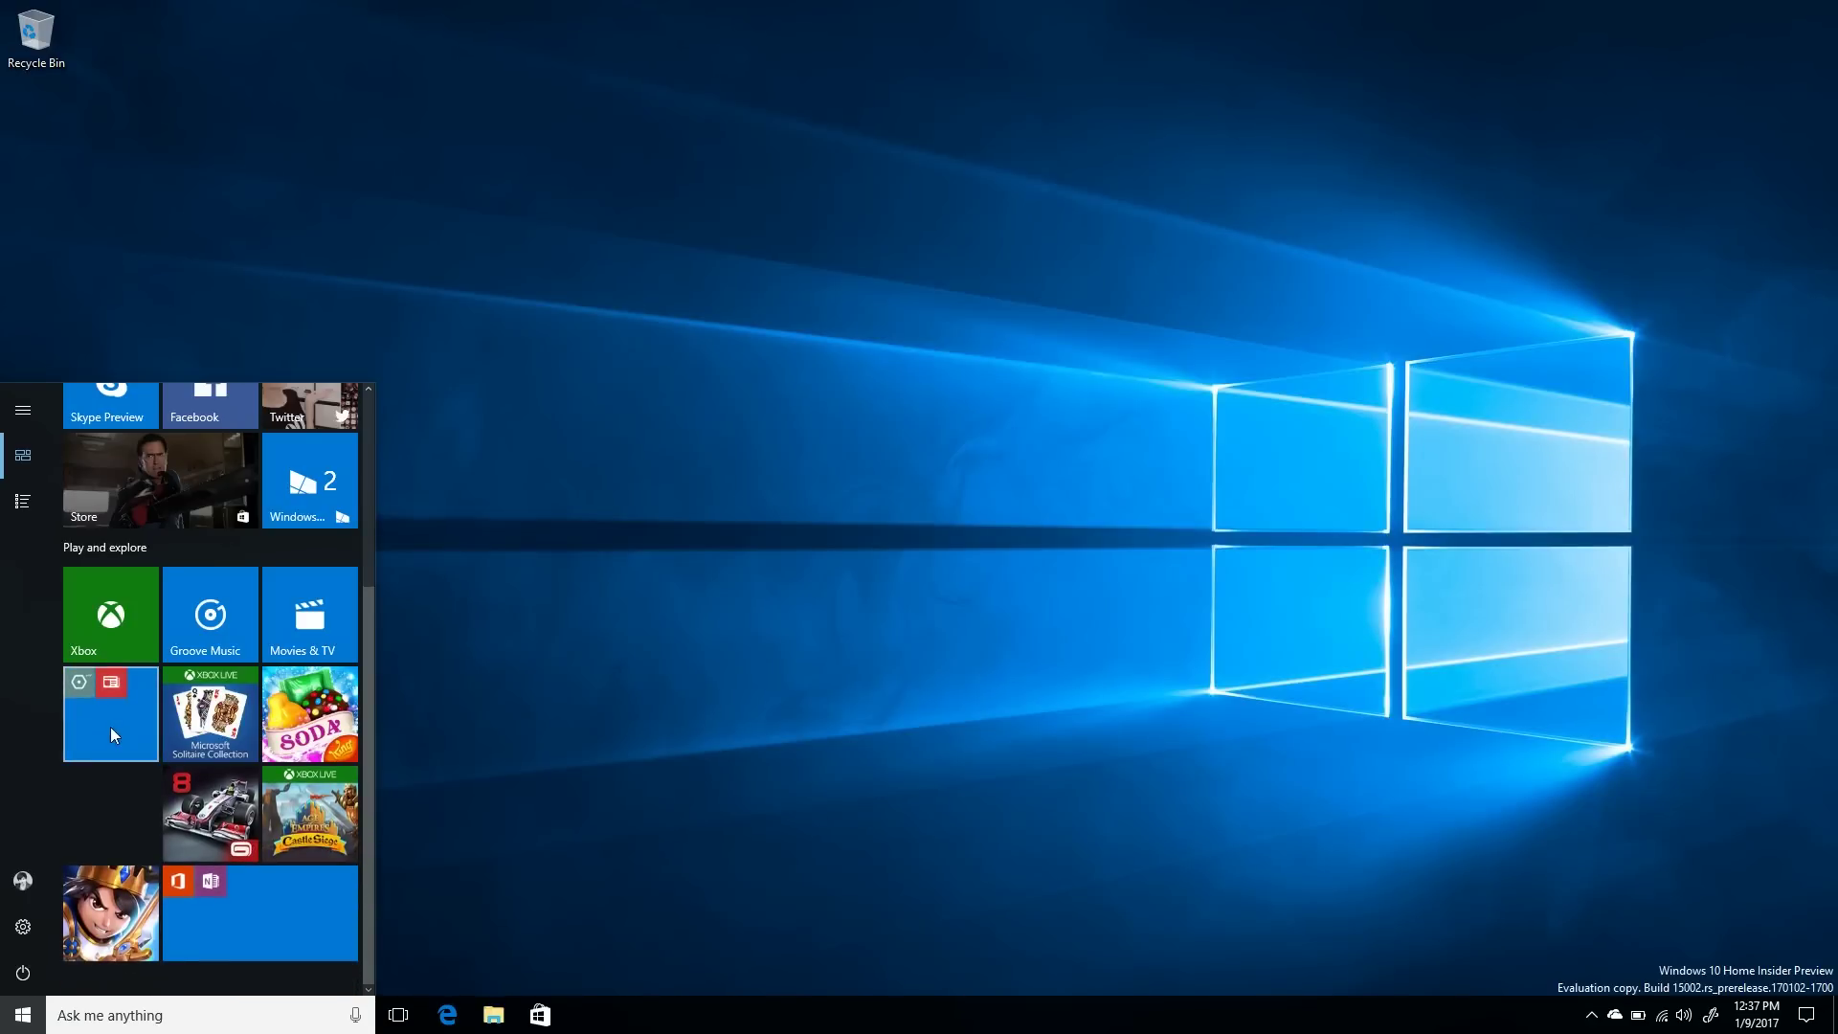
right_click(111, 727)
mouse_move(176, 762)
click(423, 758)
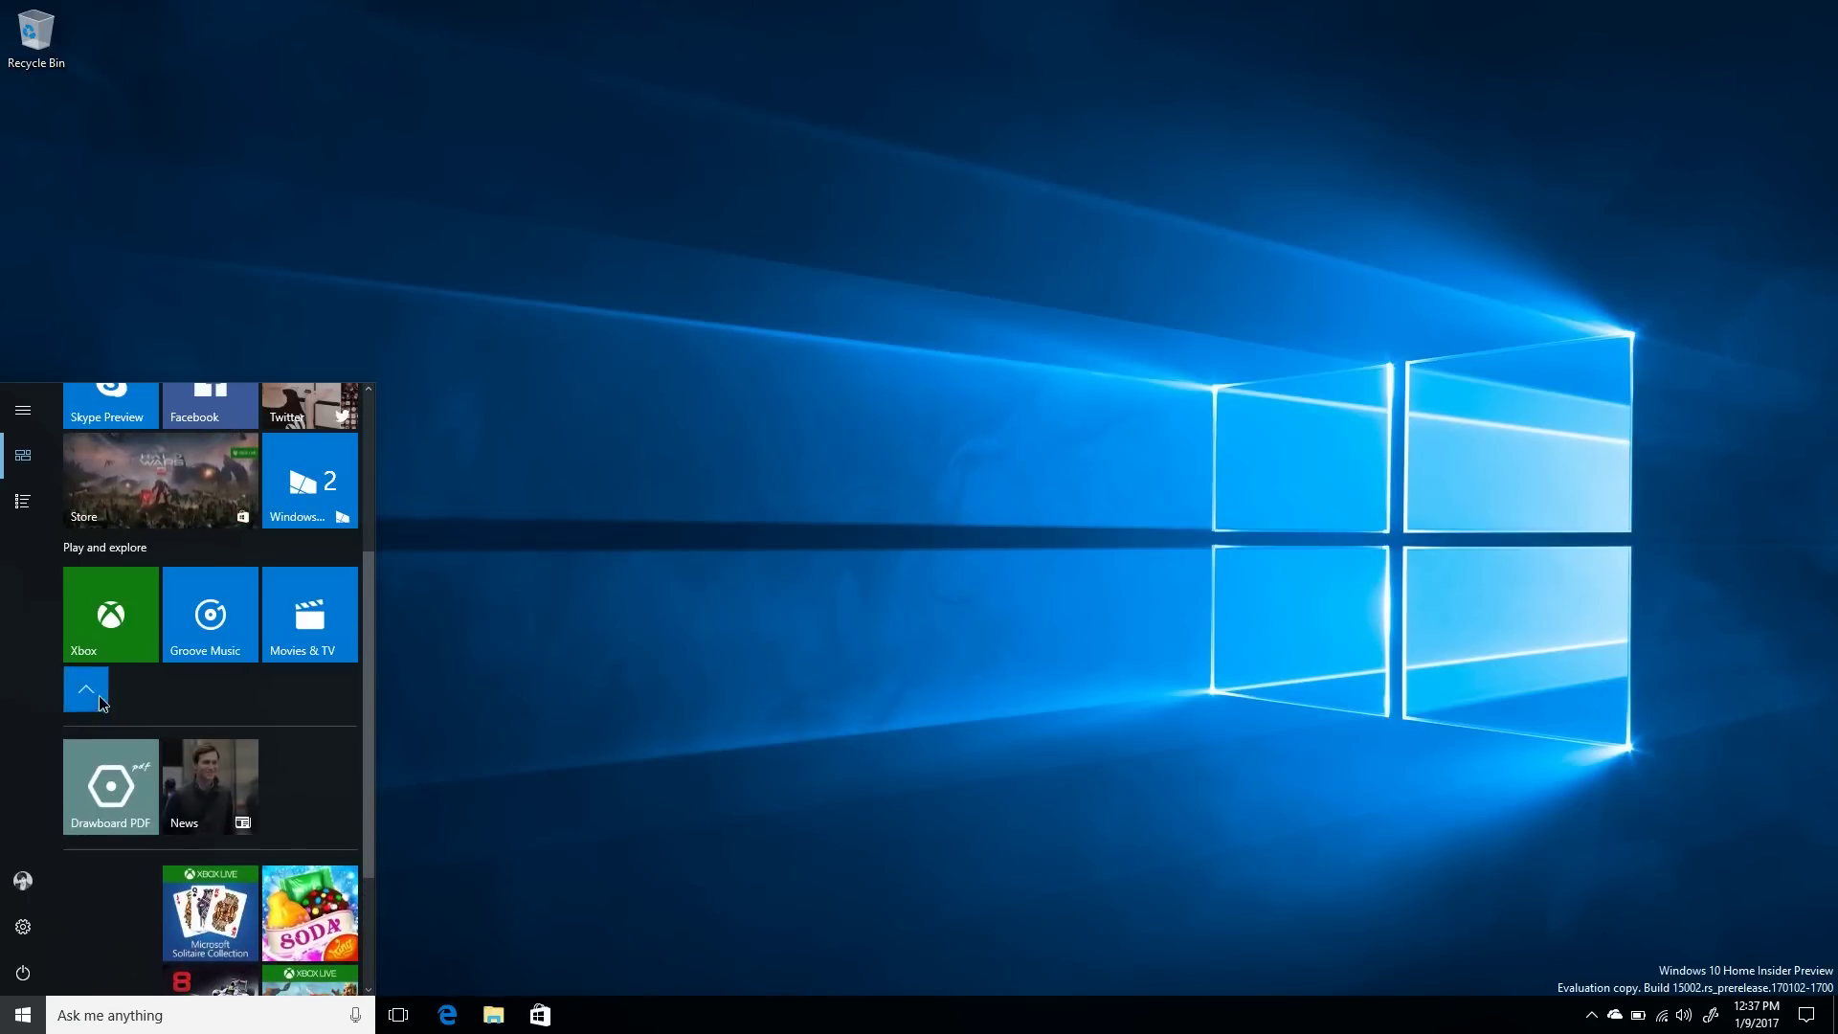
scroll(101, 699, up, 3)
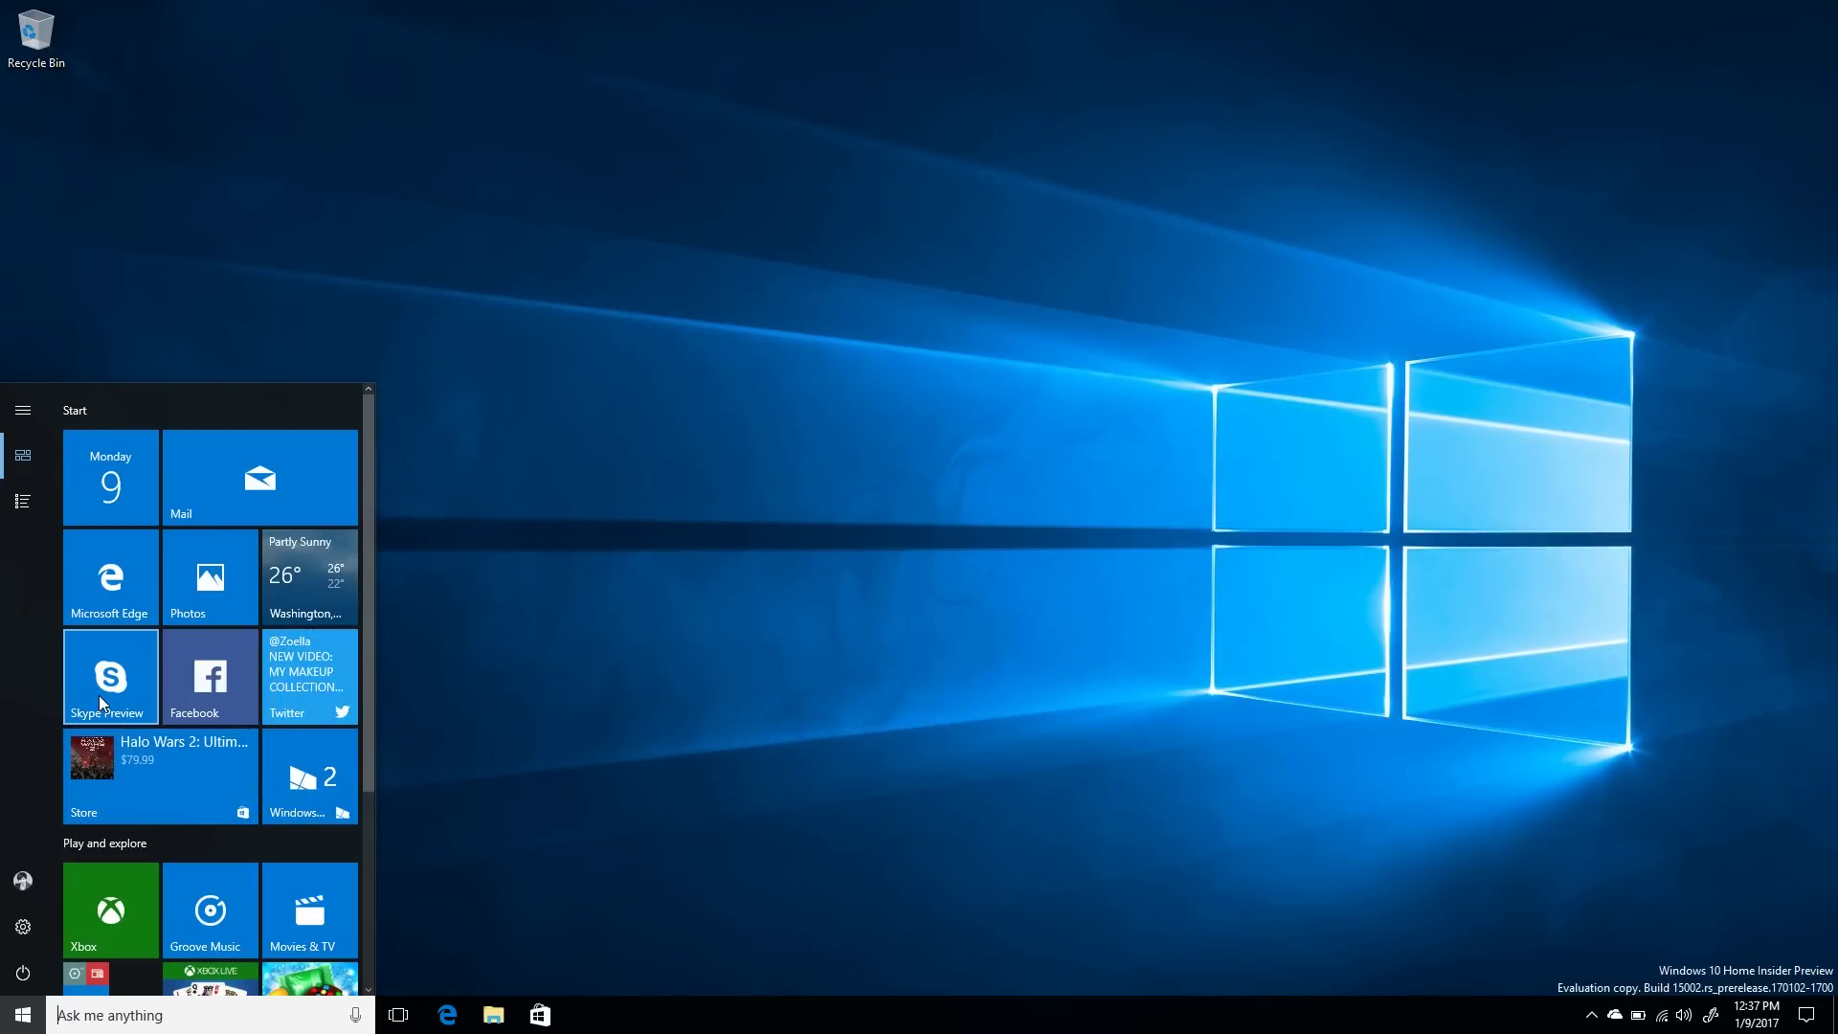
Step: Turn Tablet mode on and back off from Action Center
key(super+a)
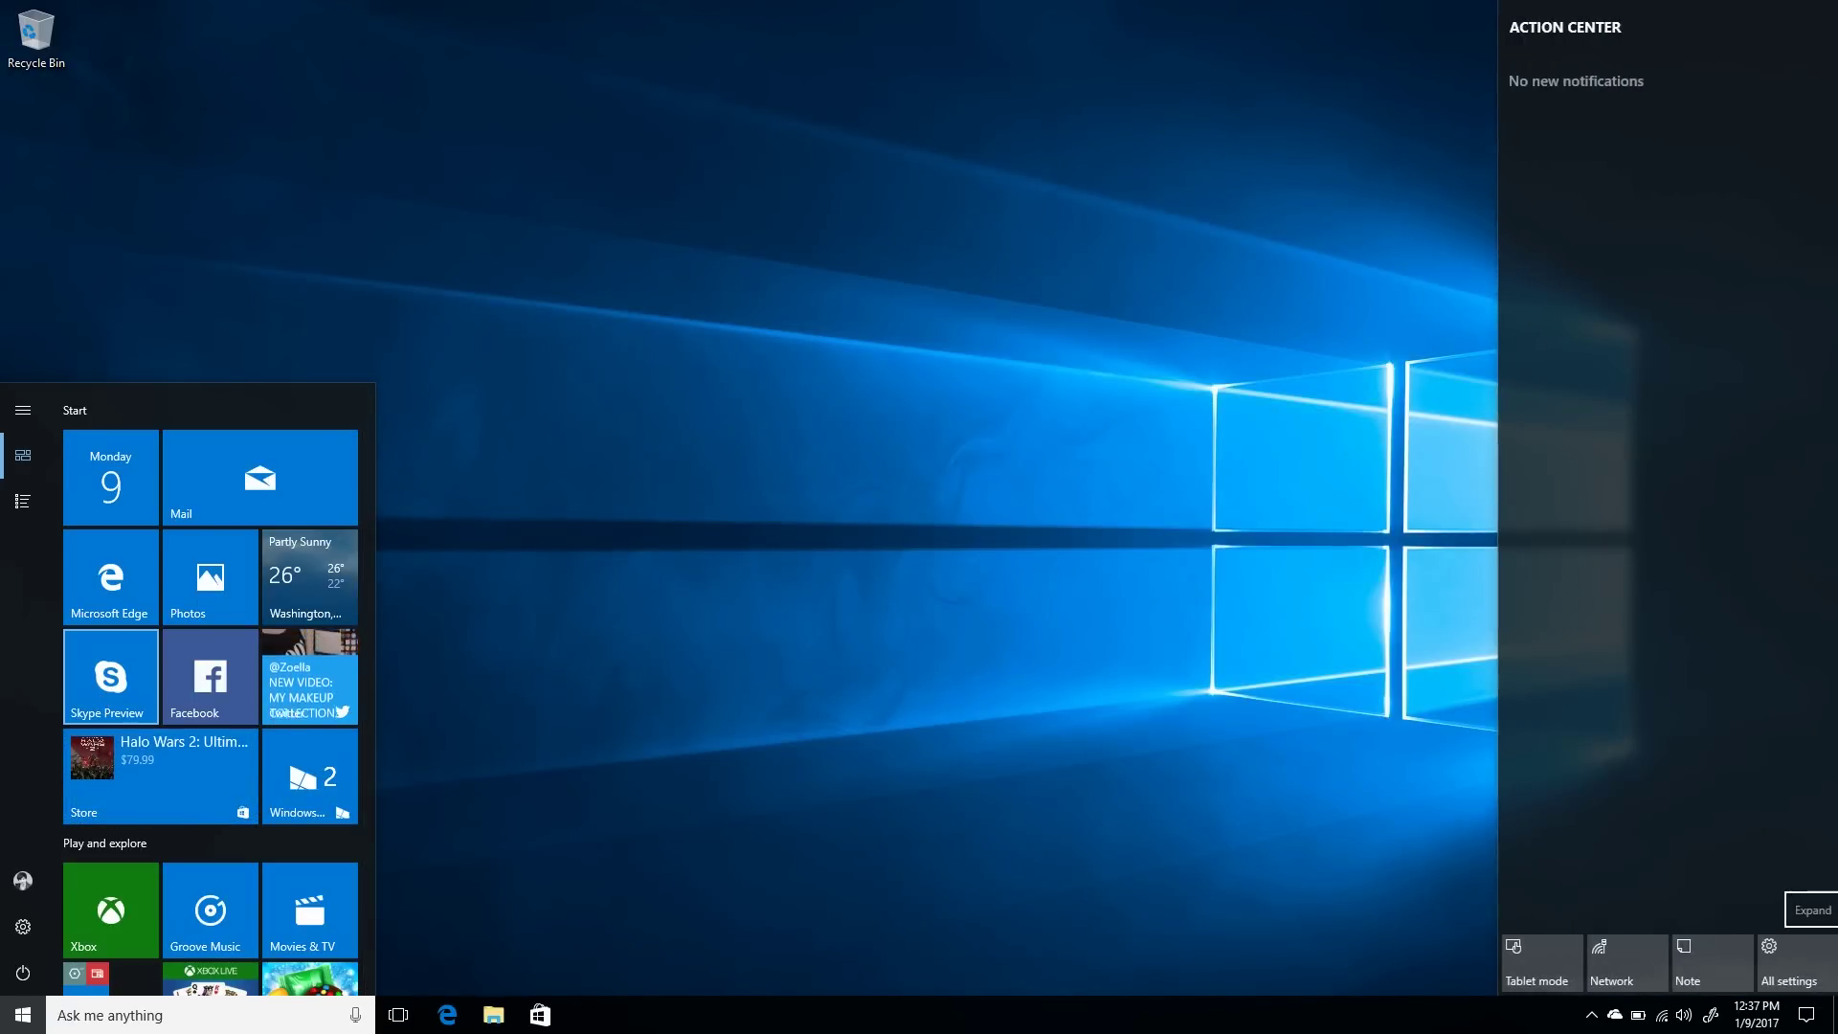
click(1535, 962)
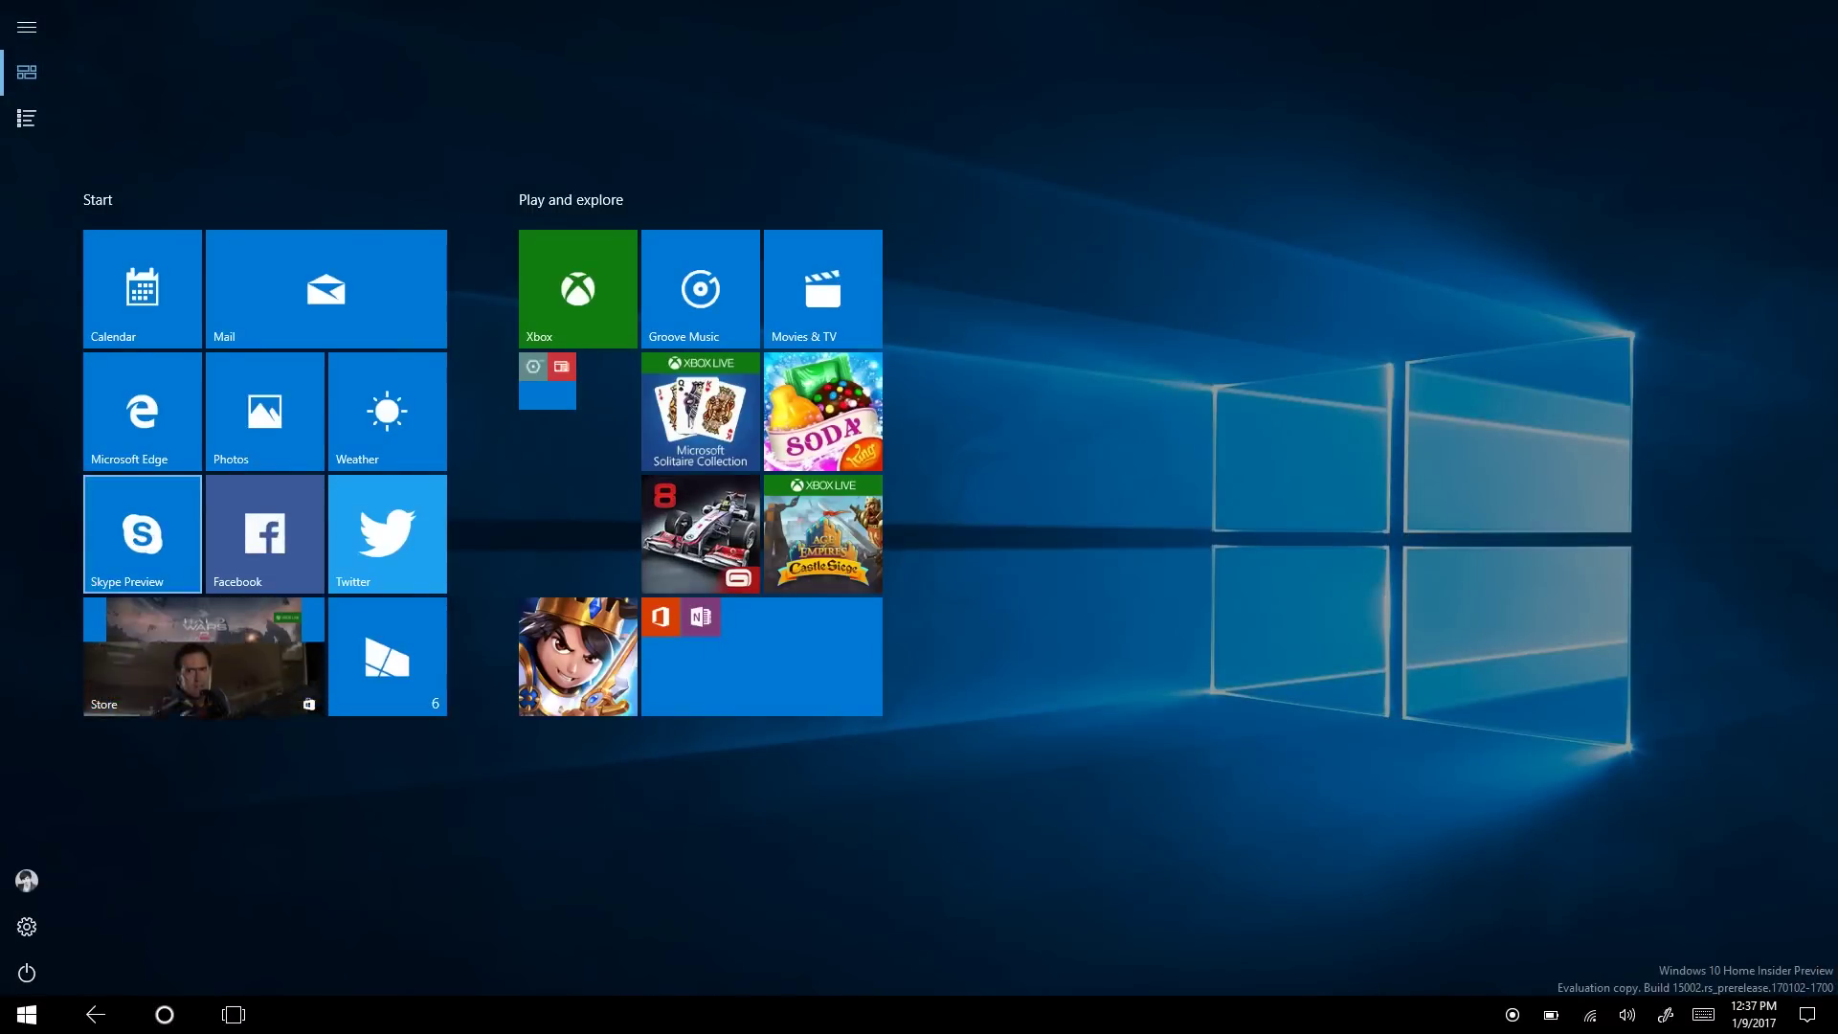
key(super+a)
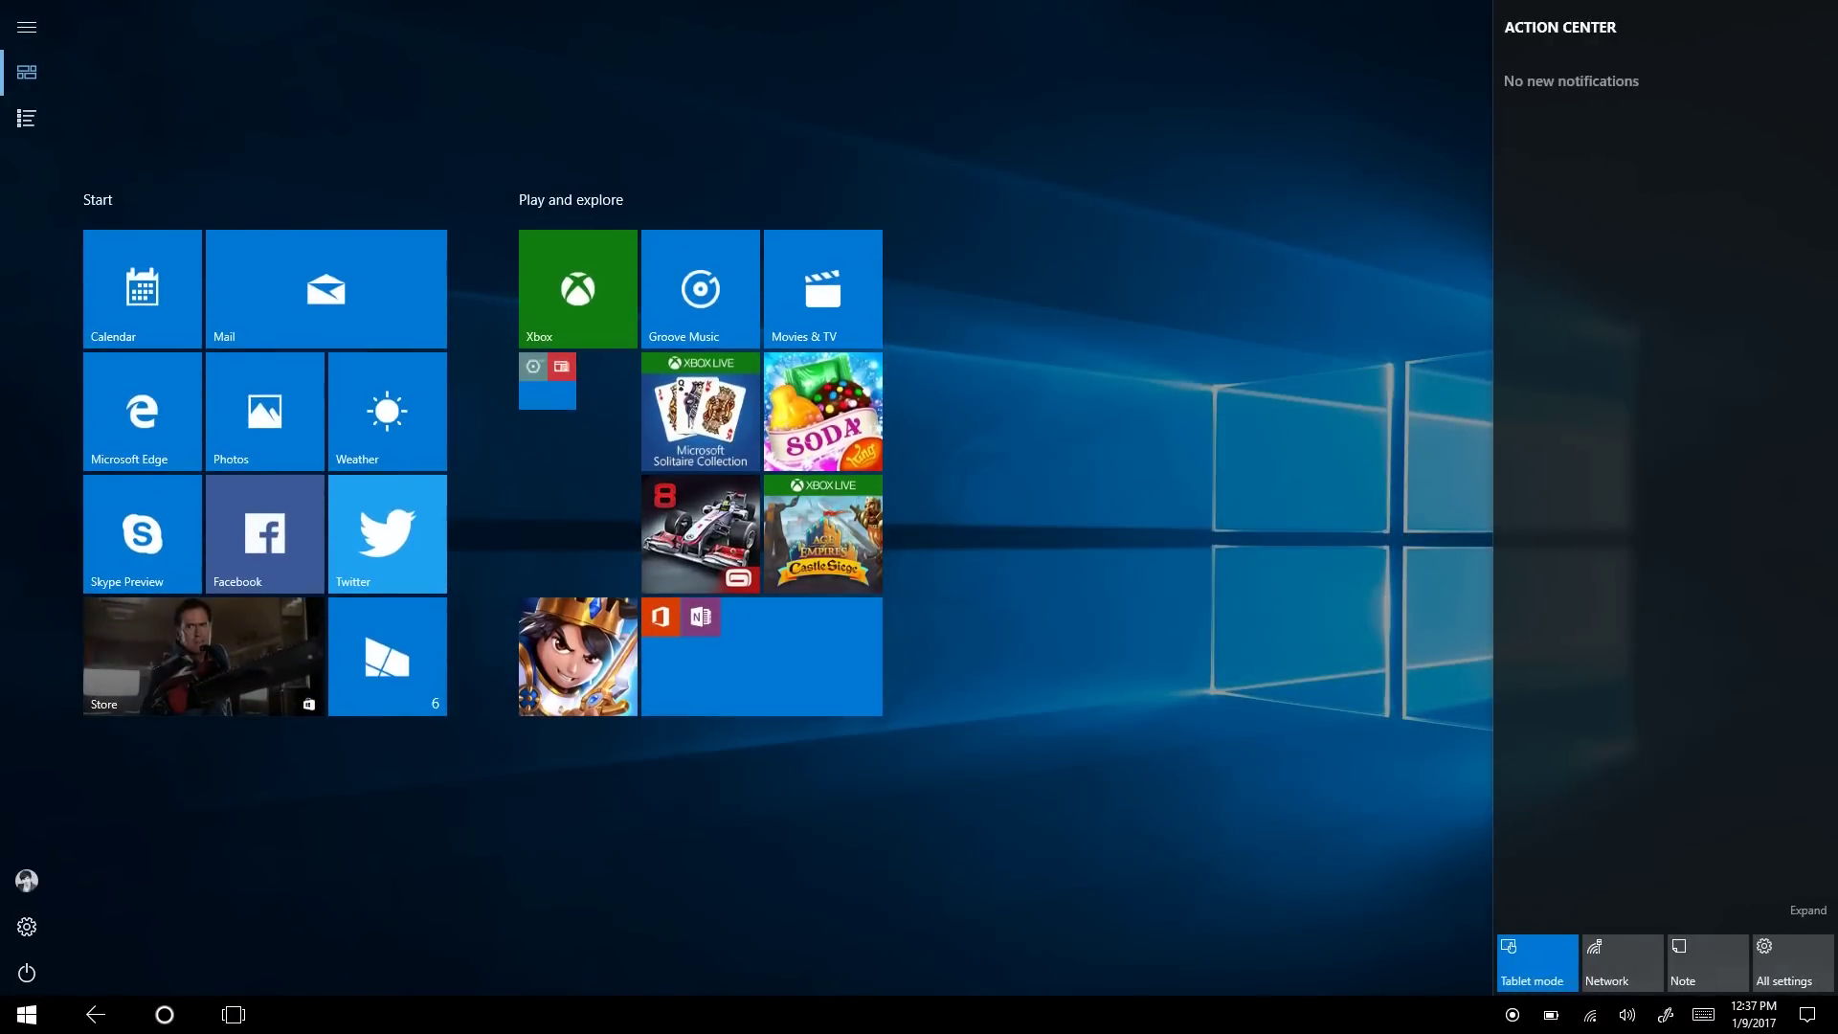
click(1536, 963)
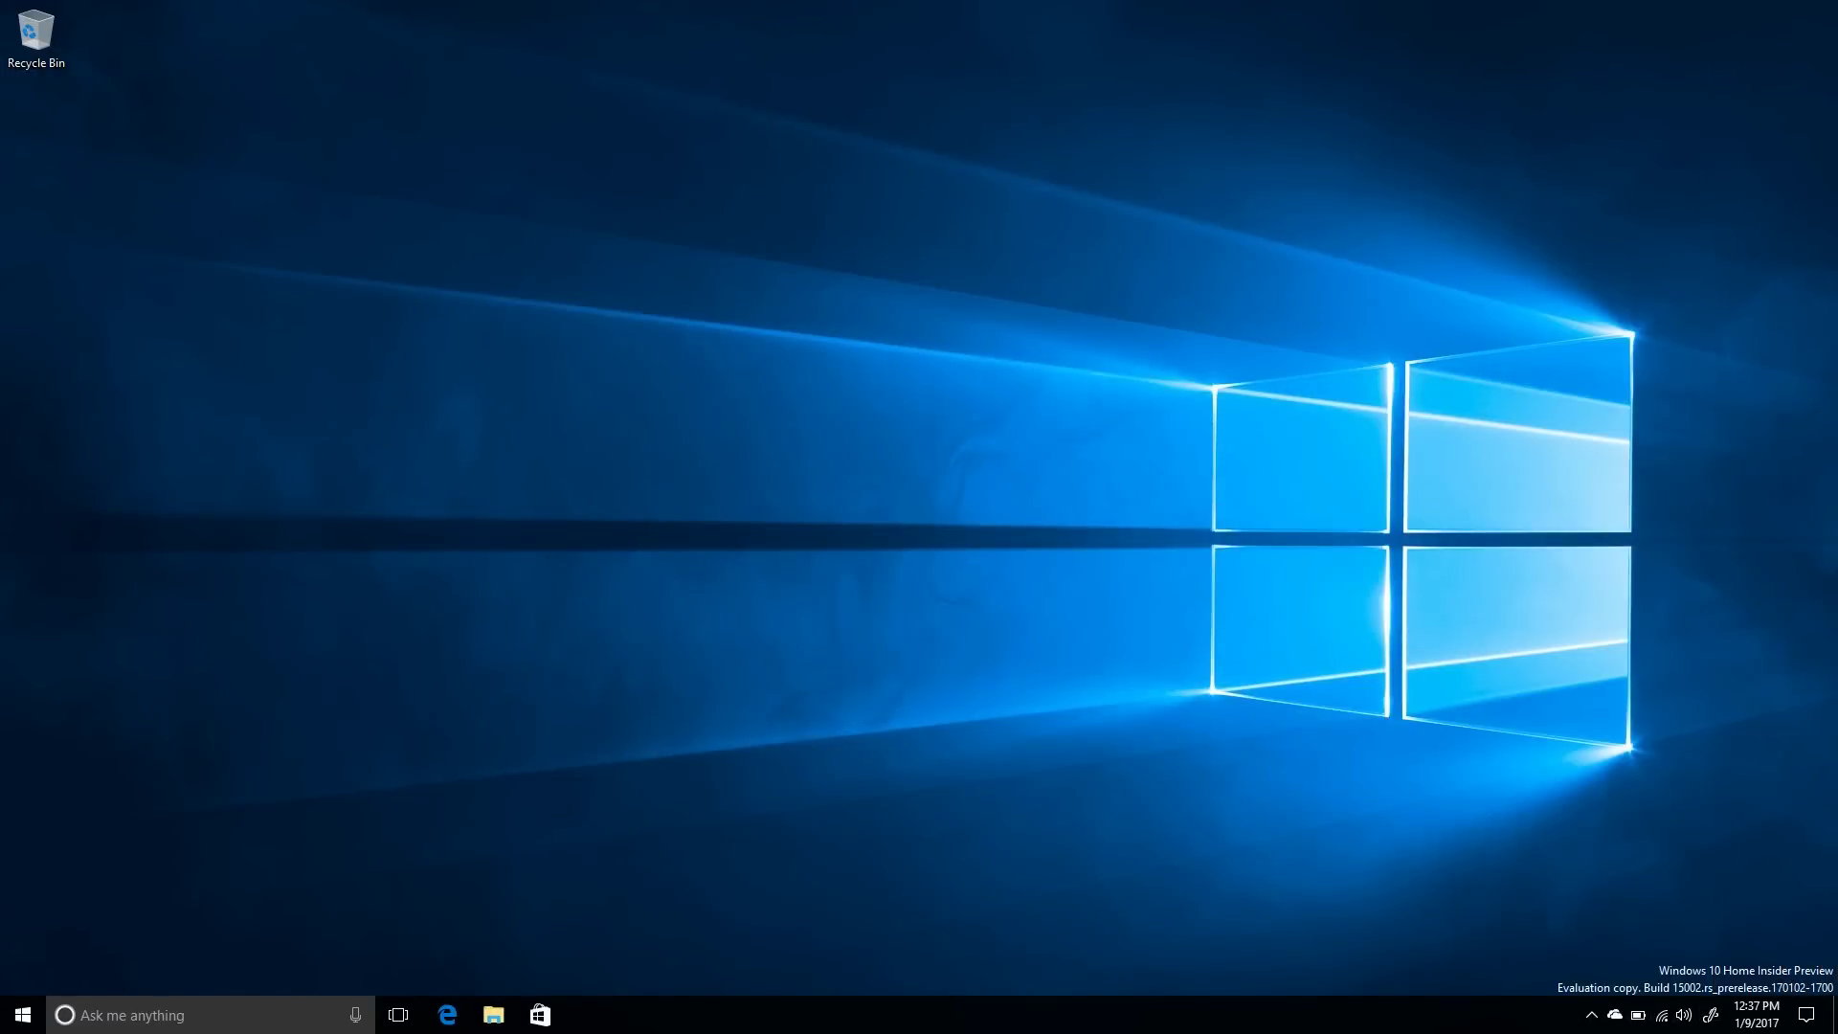
click(447, 1015)
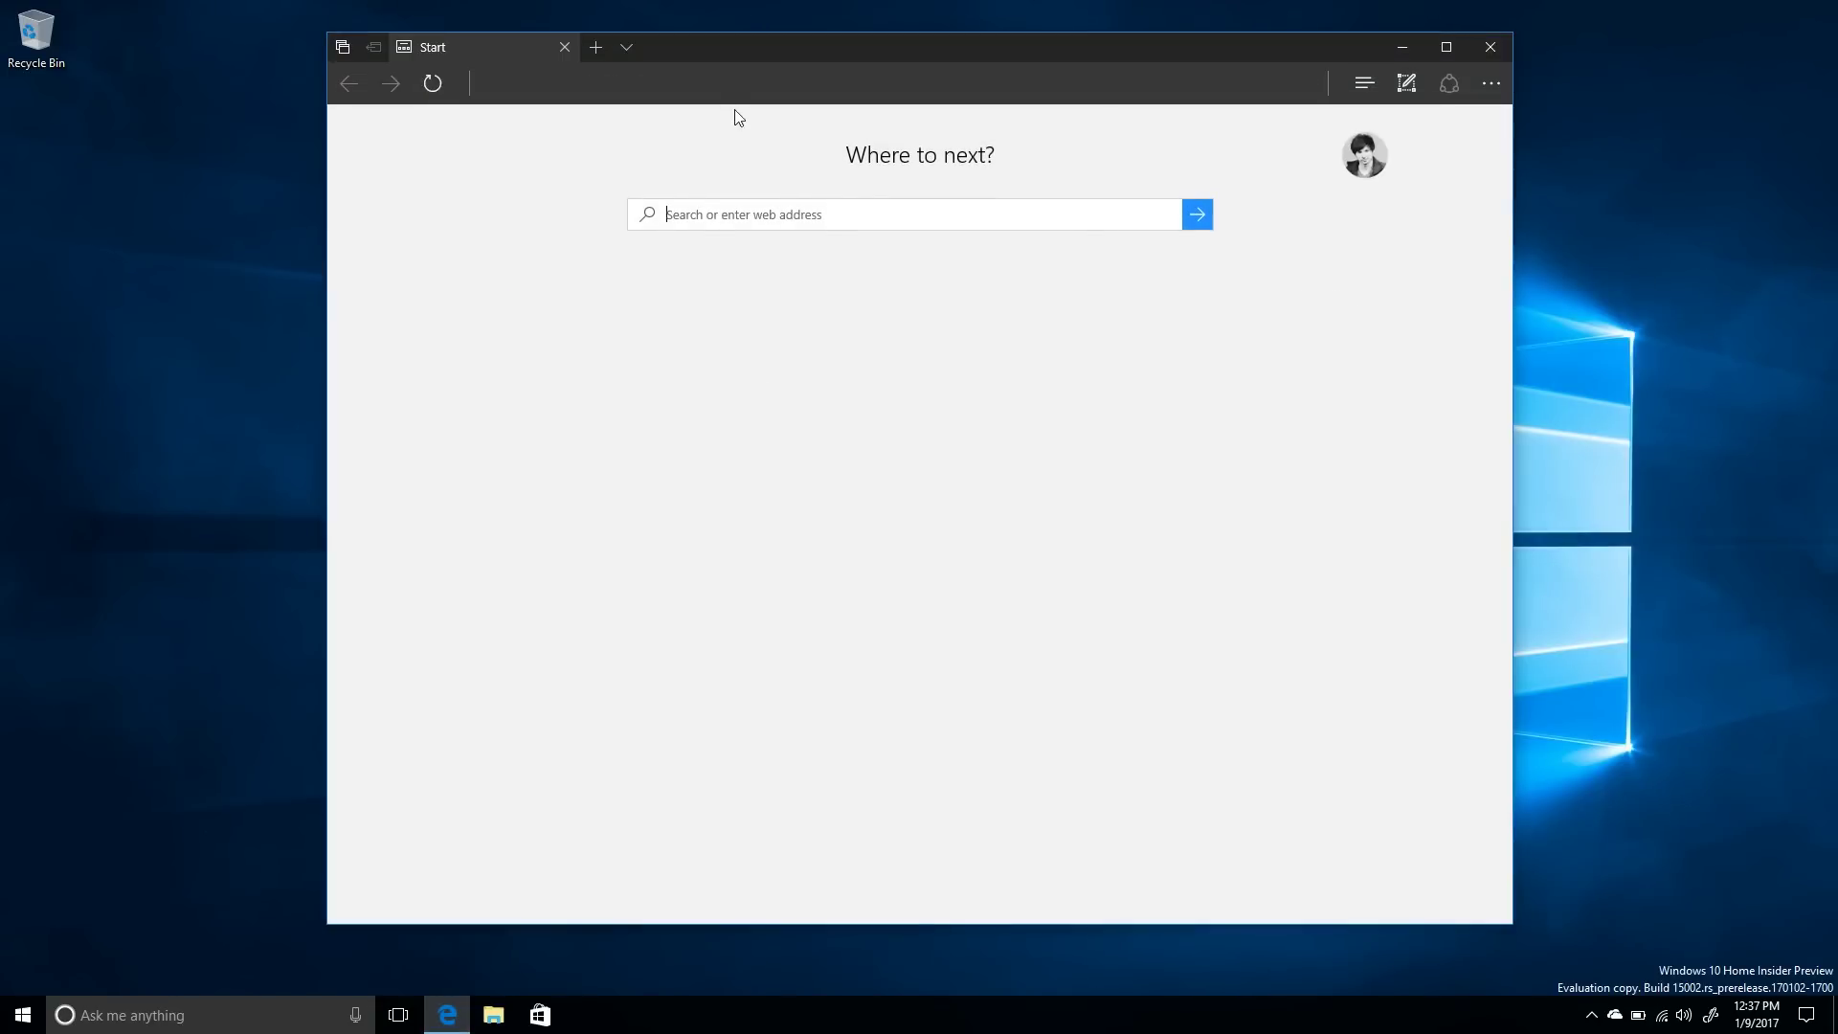
click(674, 529)
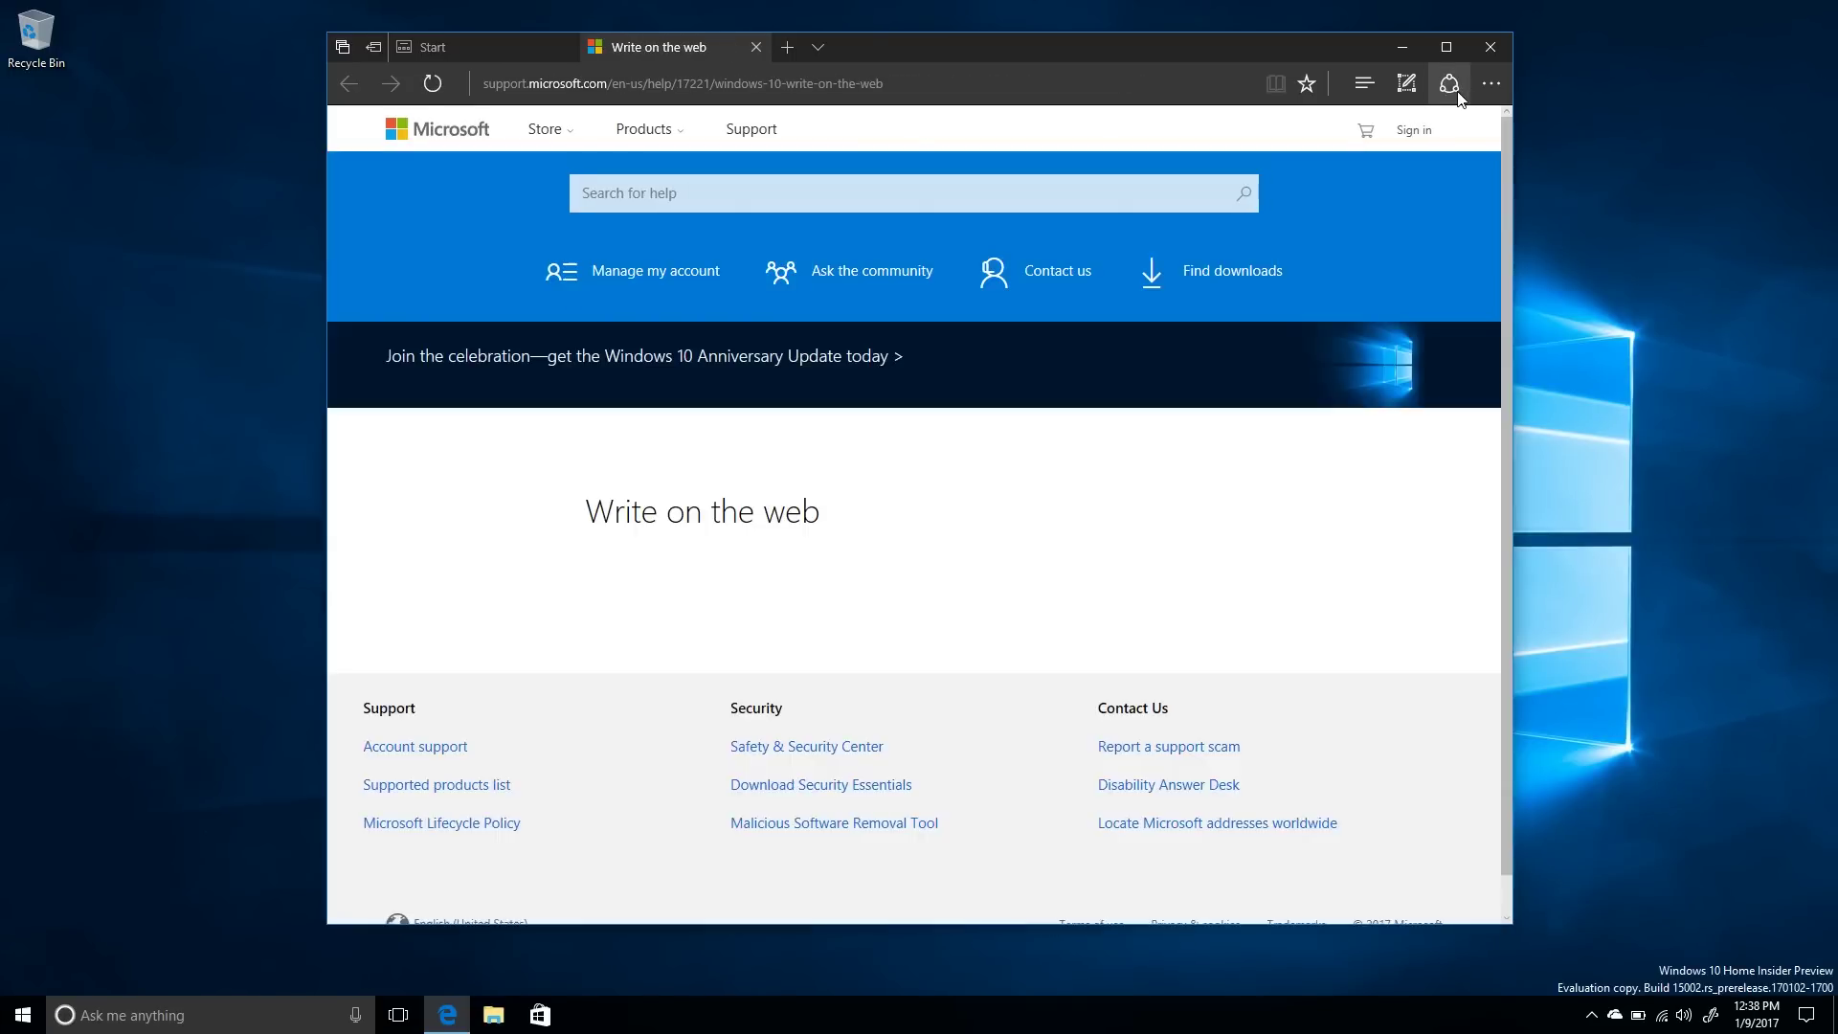
click(1449, 84)
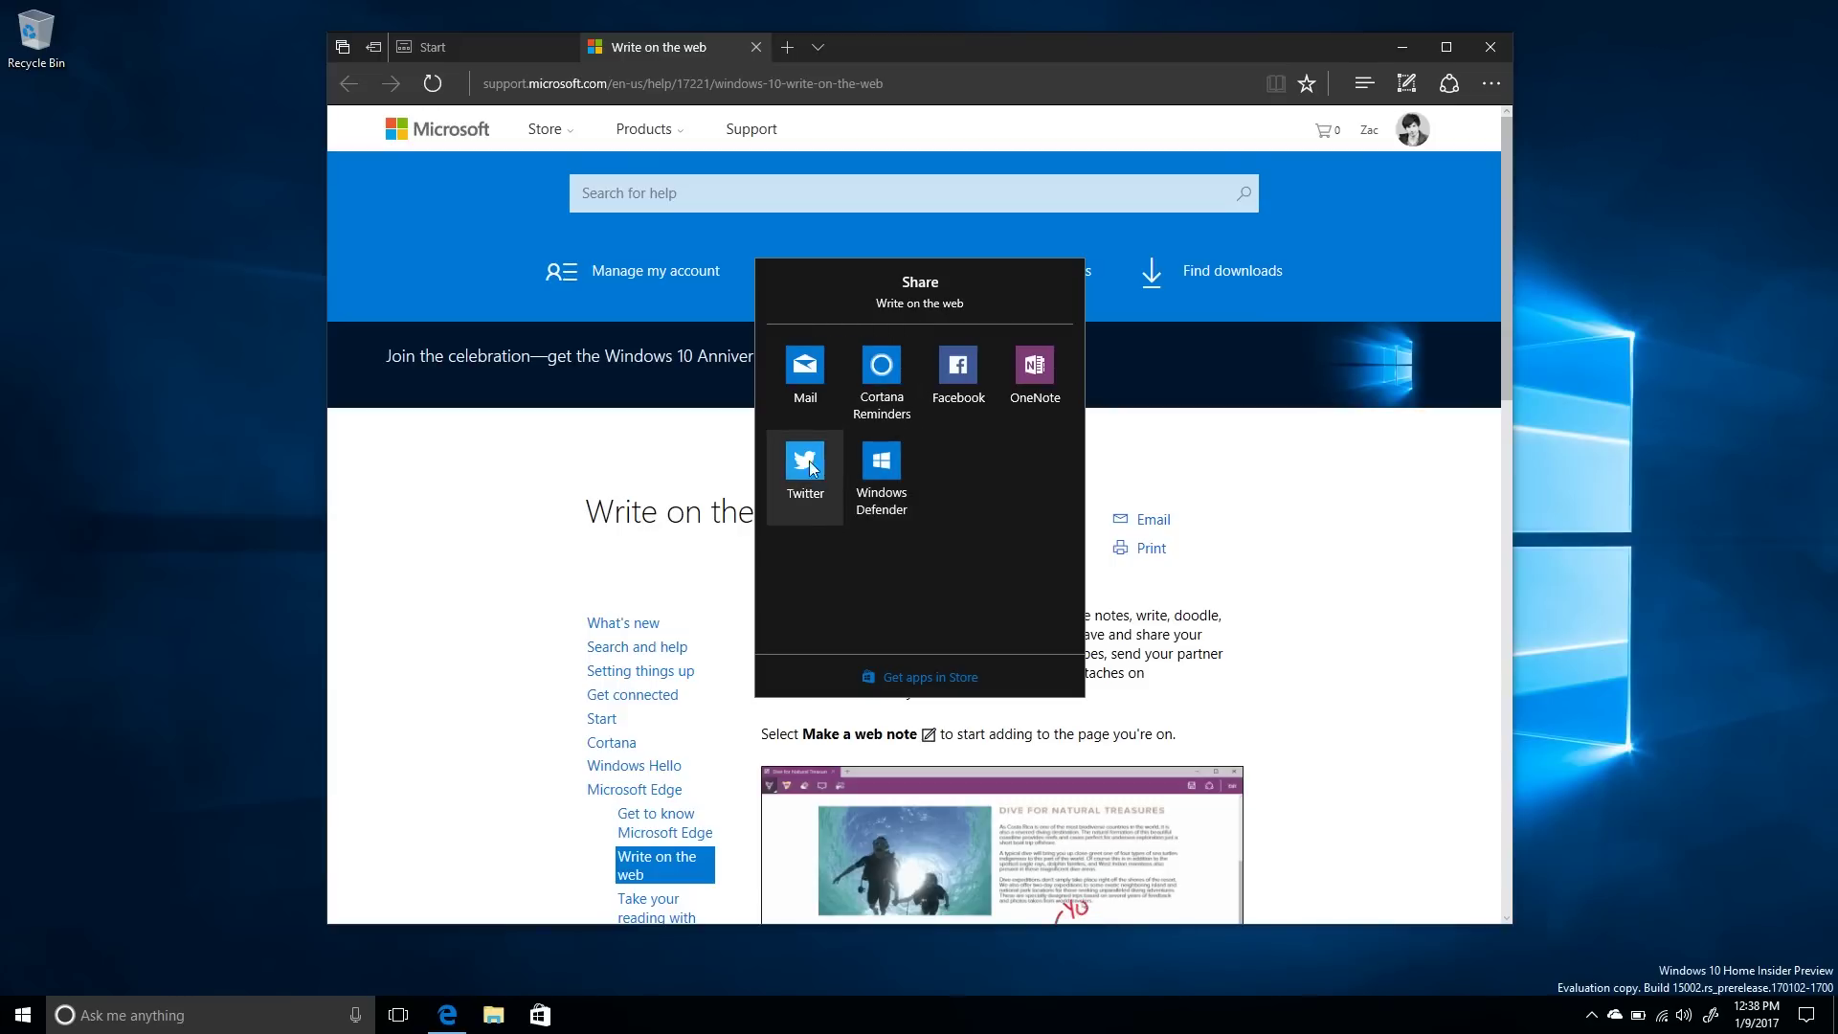
click(814, 376)
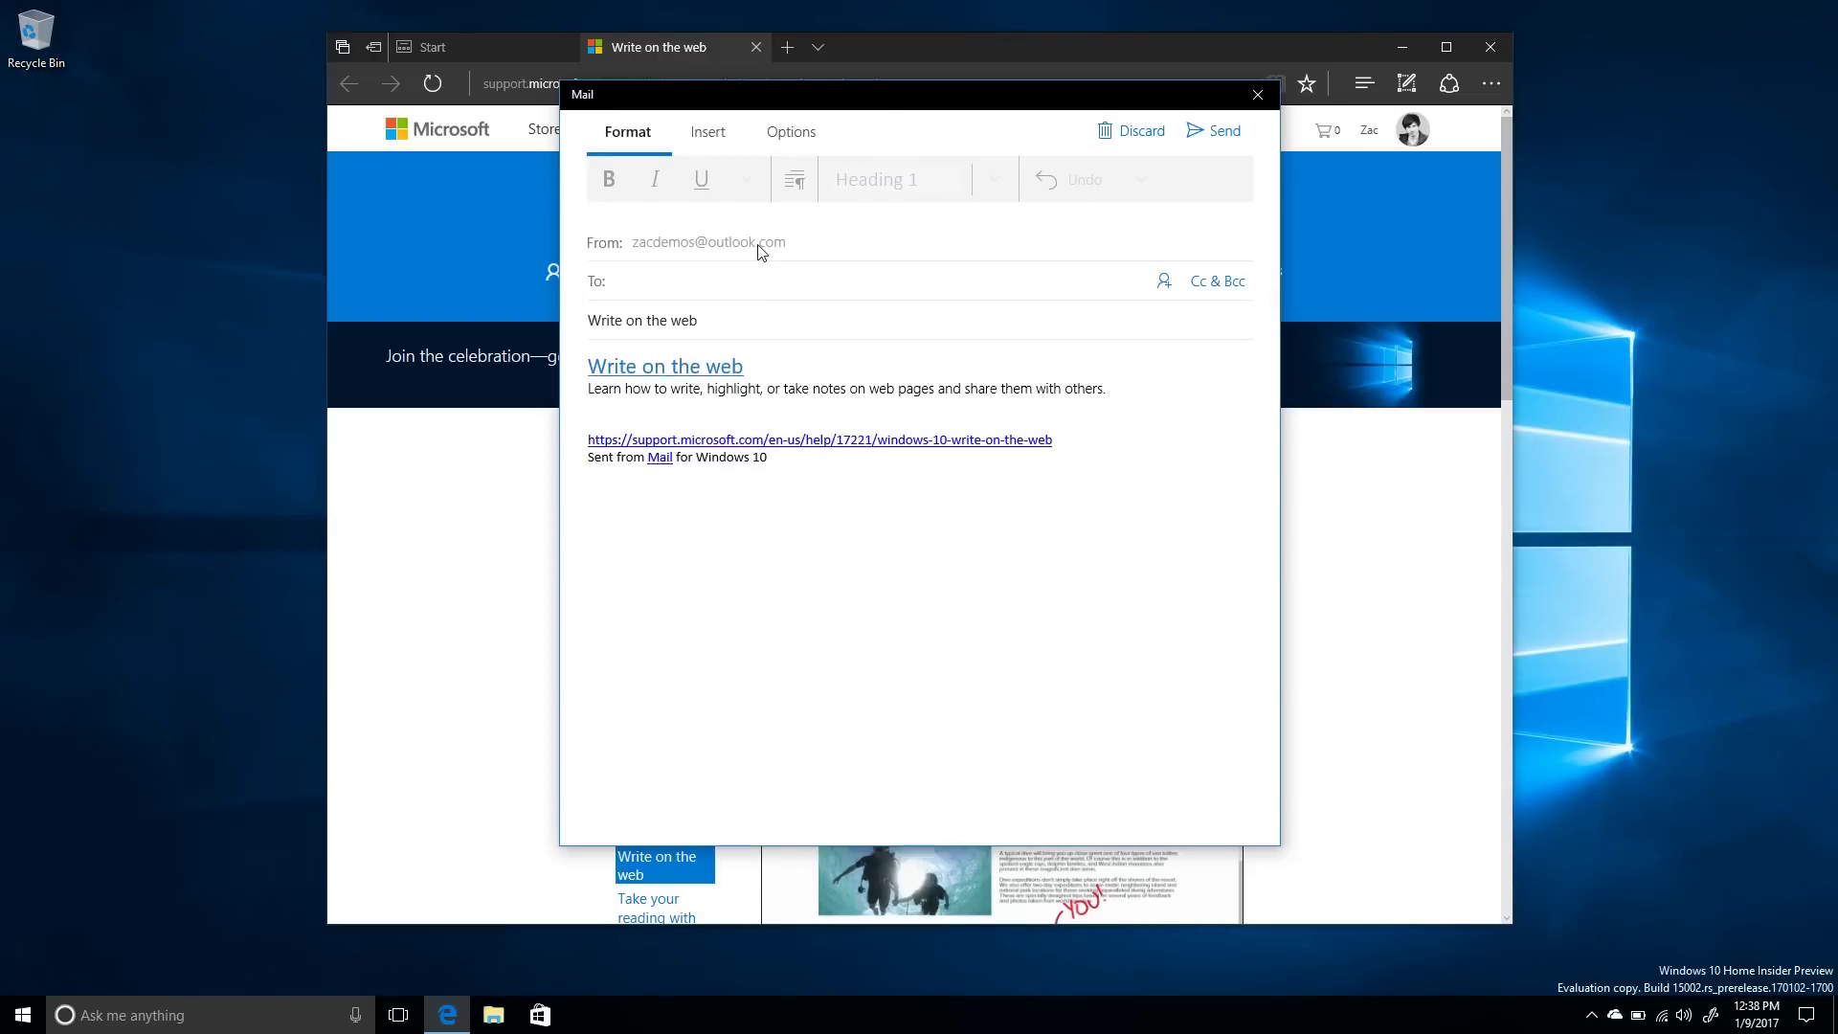
click(1140, 131)
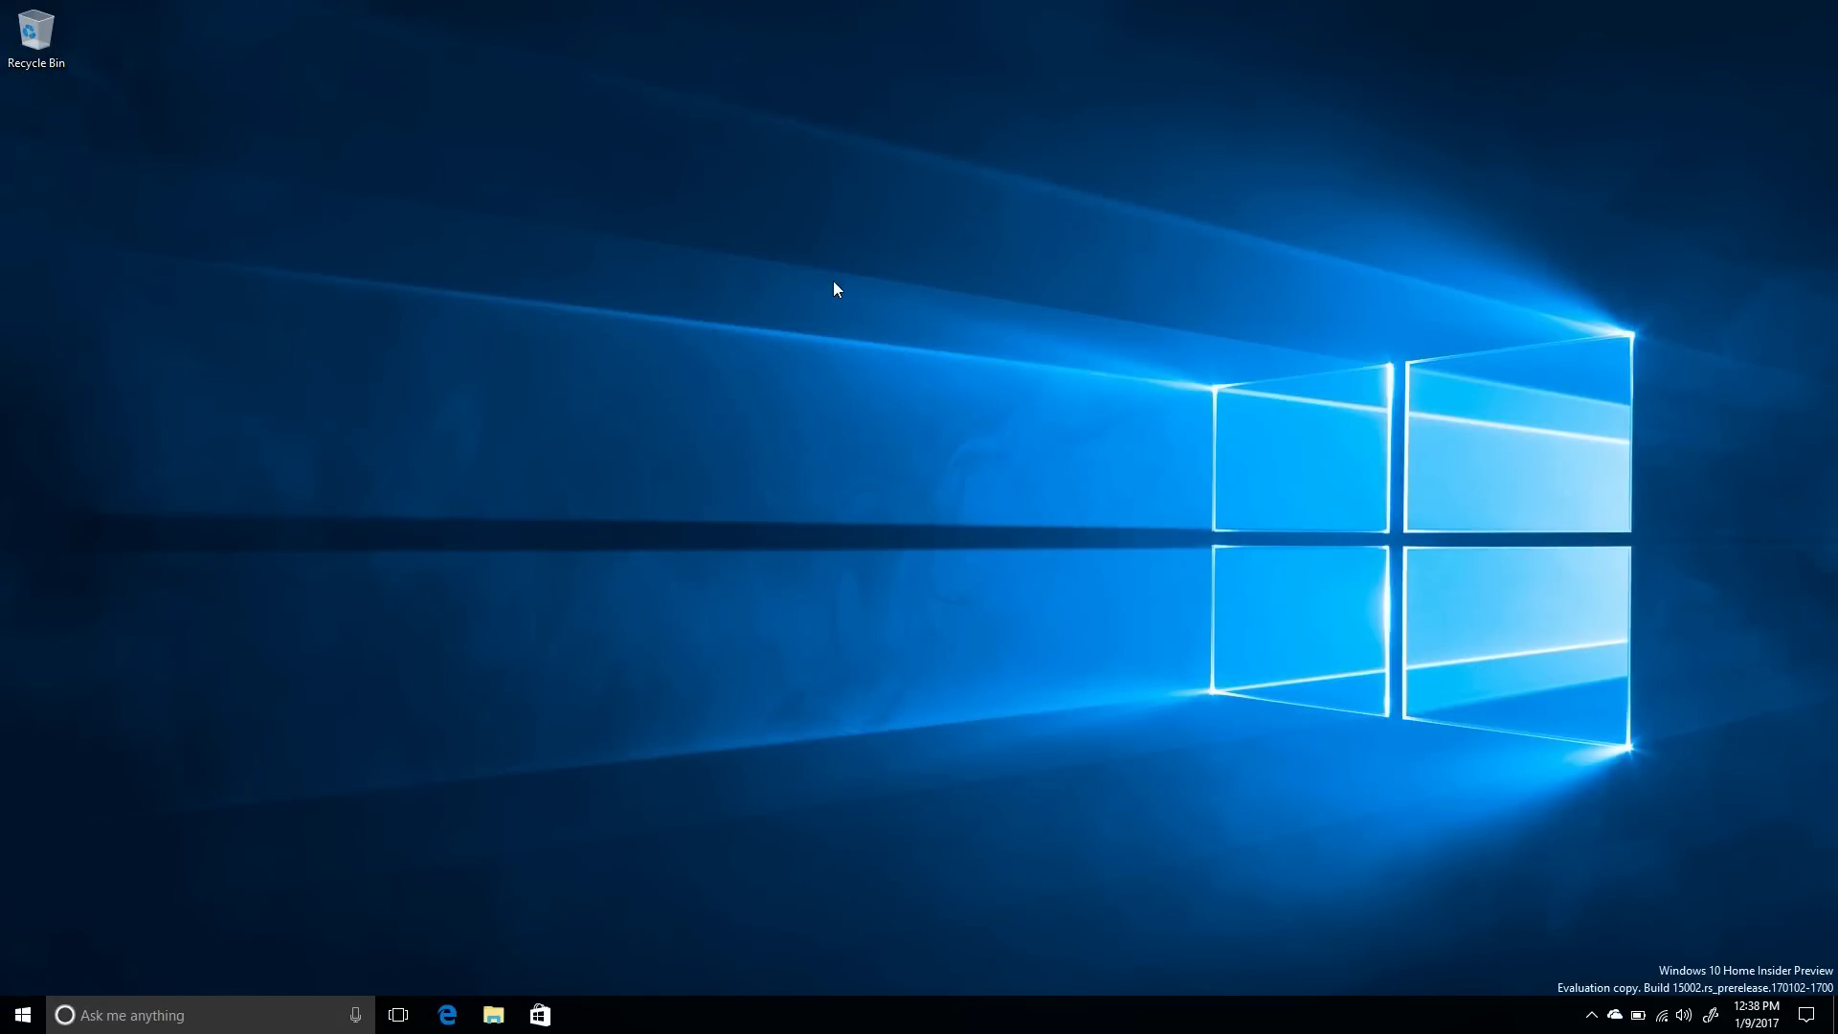
key(super+shift+s)
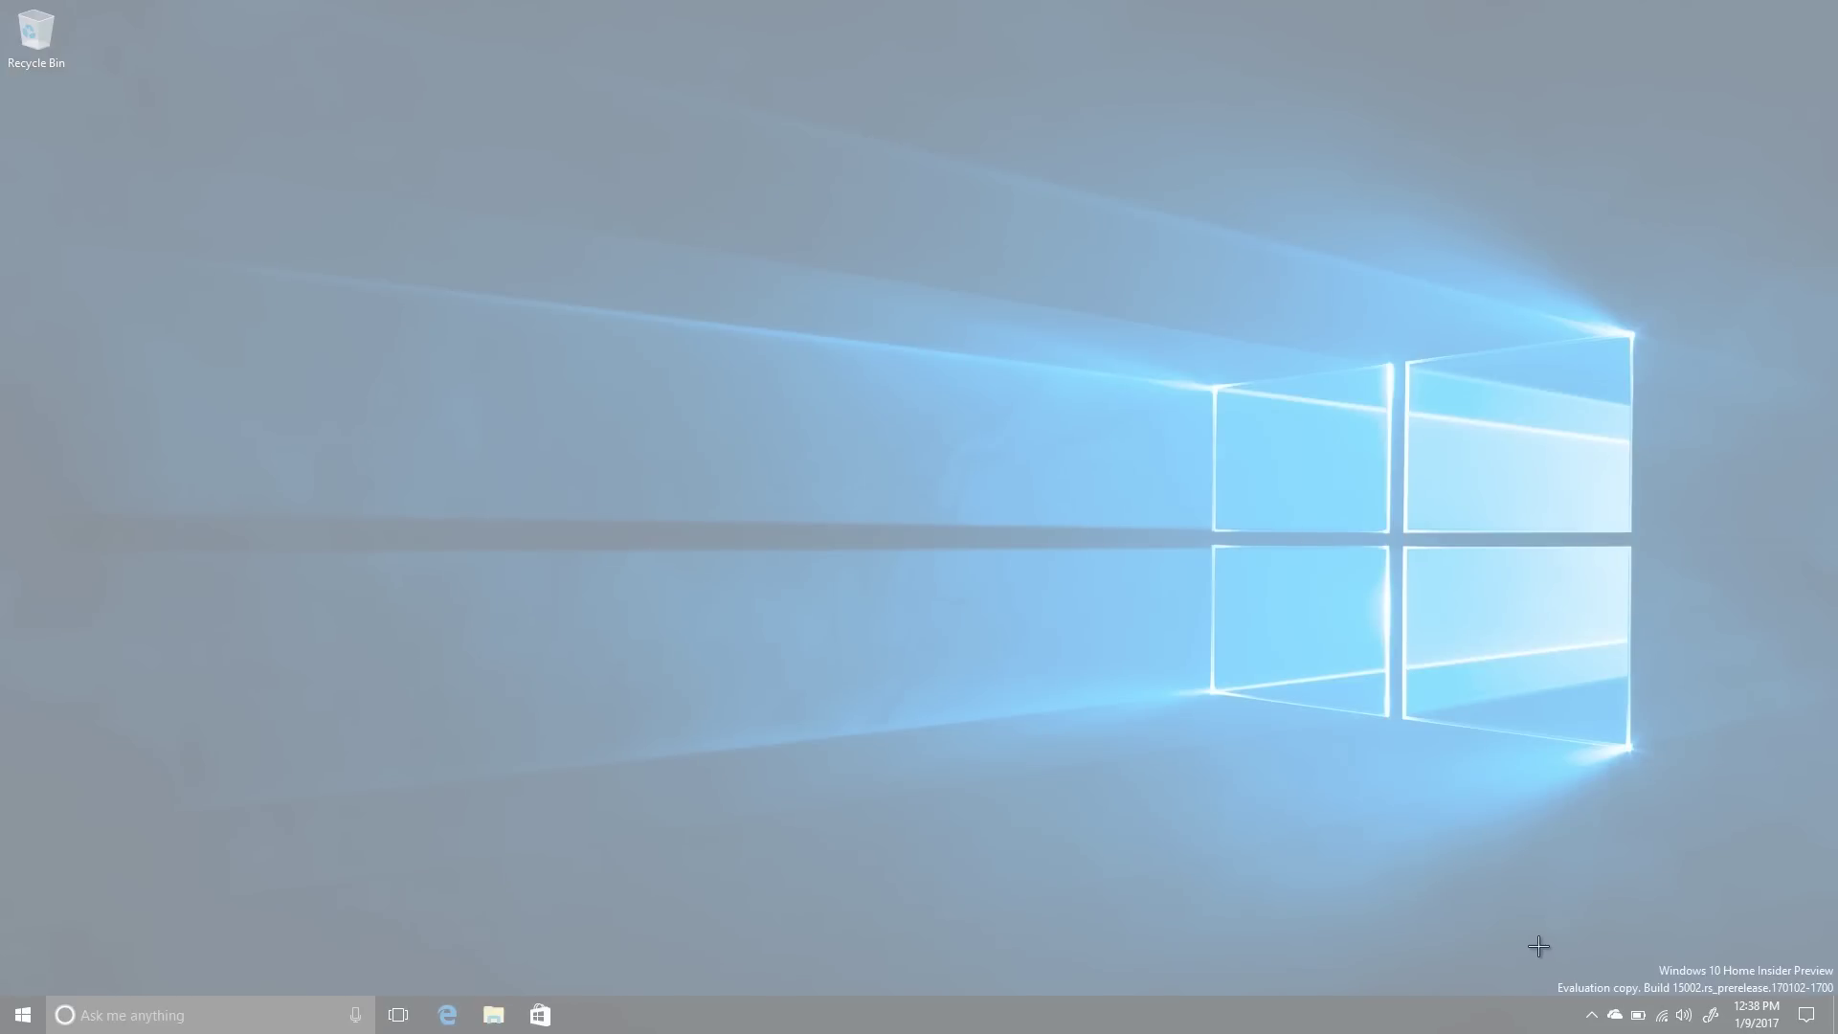
drag(1544, 943, 1837, 1033)
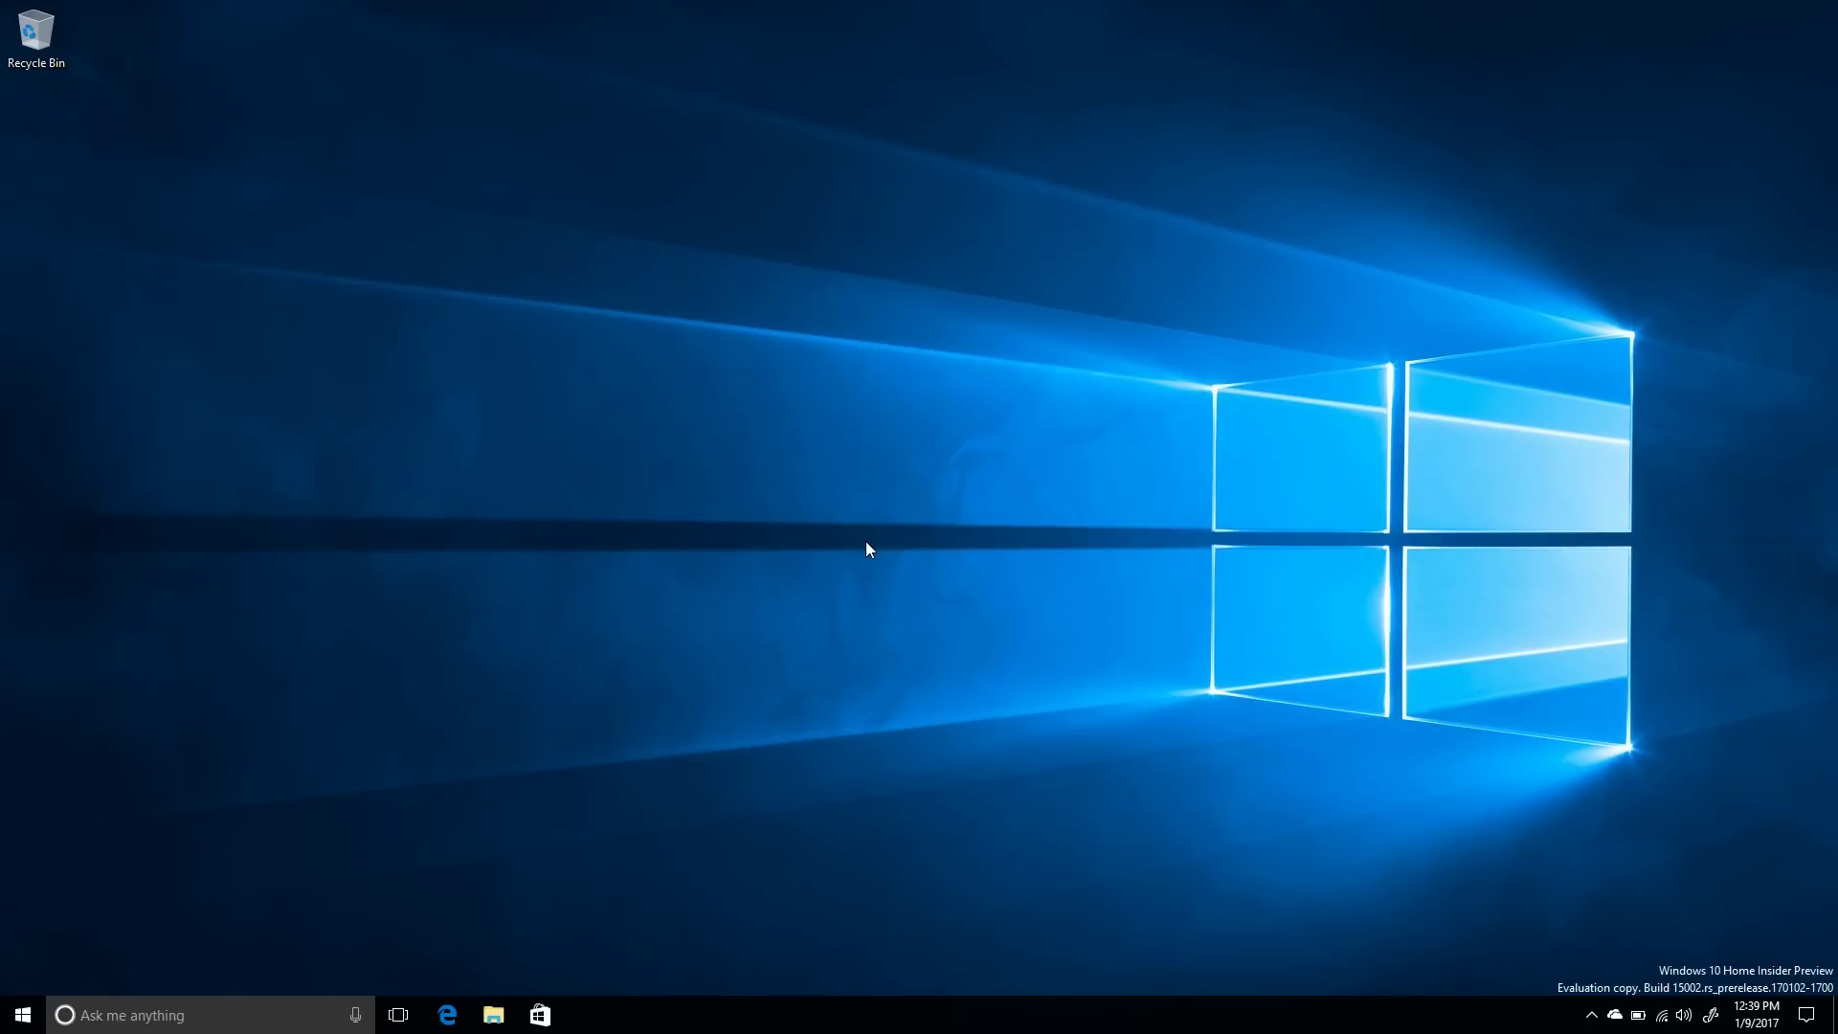
Step: Open File Explorer at Quick access and drag its right edge to widen the window slightly
click(503, 1013)
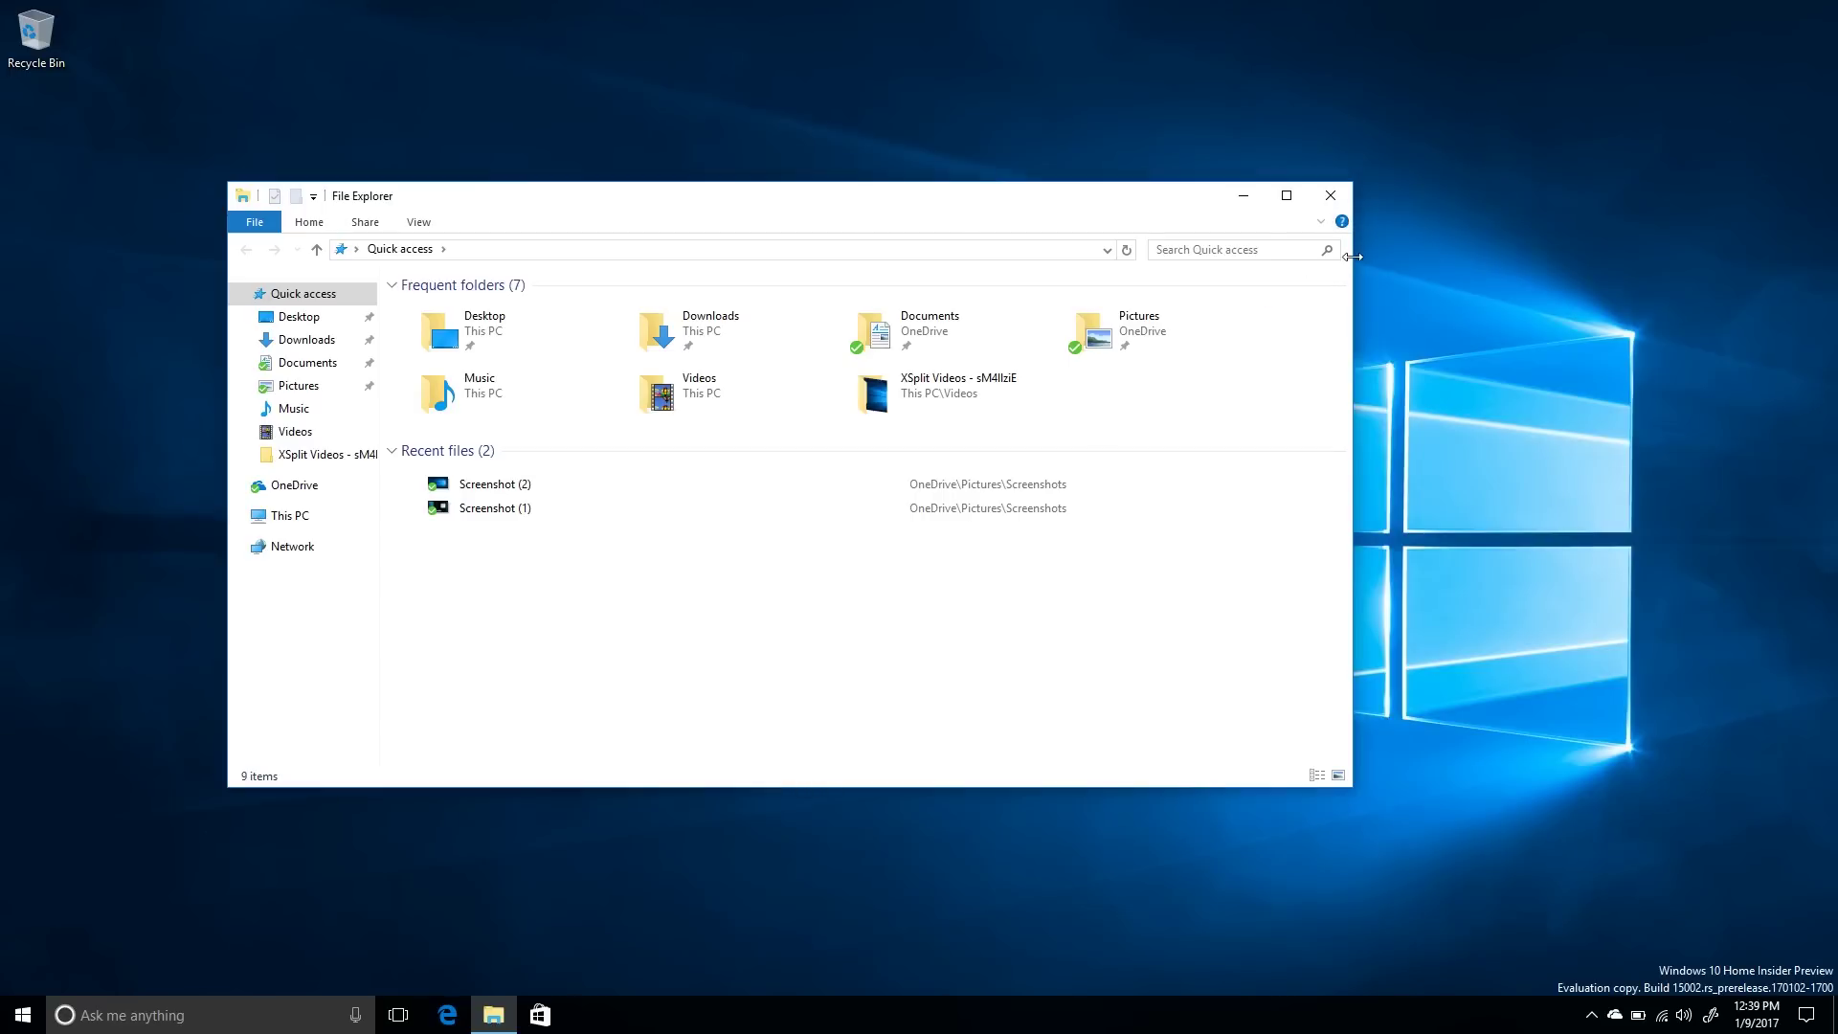
drag(1352, 257, 1548, 248)
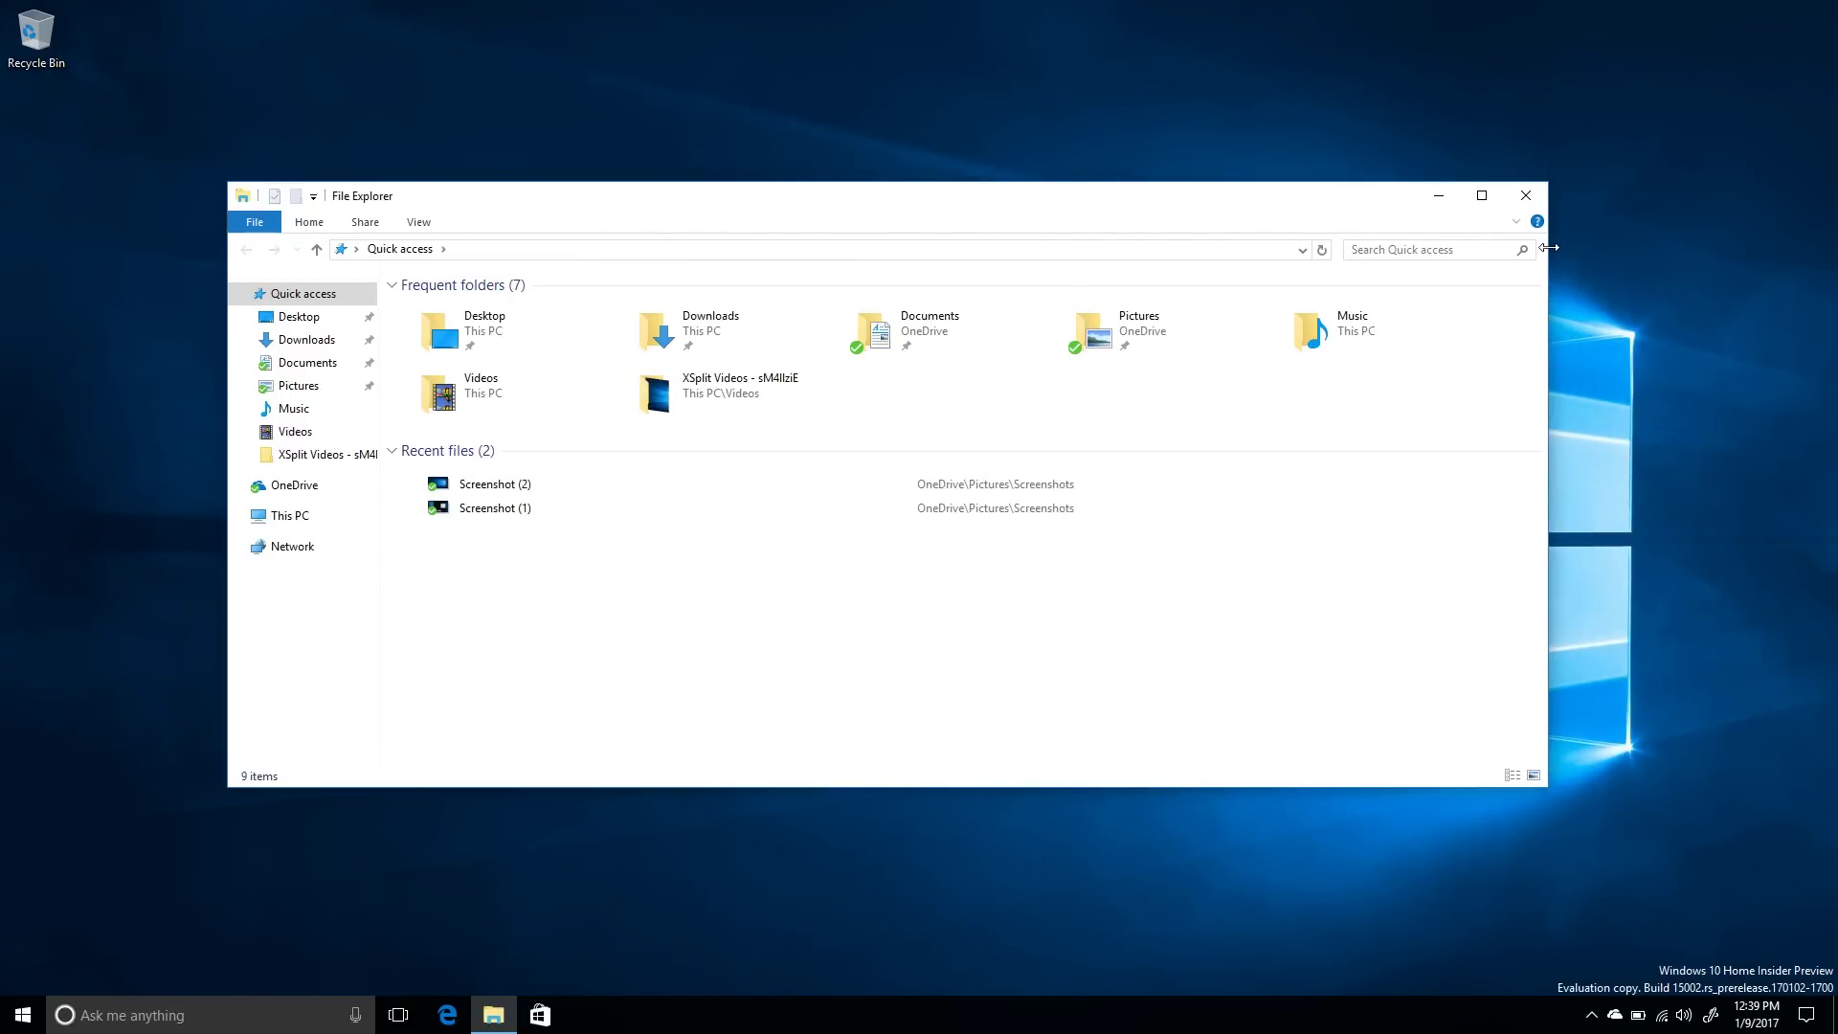
drag(1549, 248, 1406, 306)
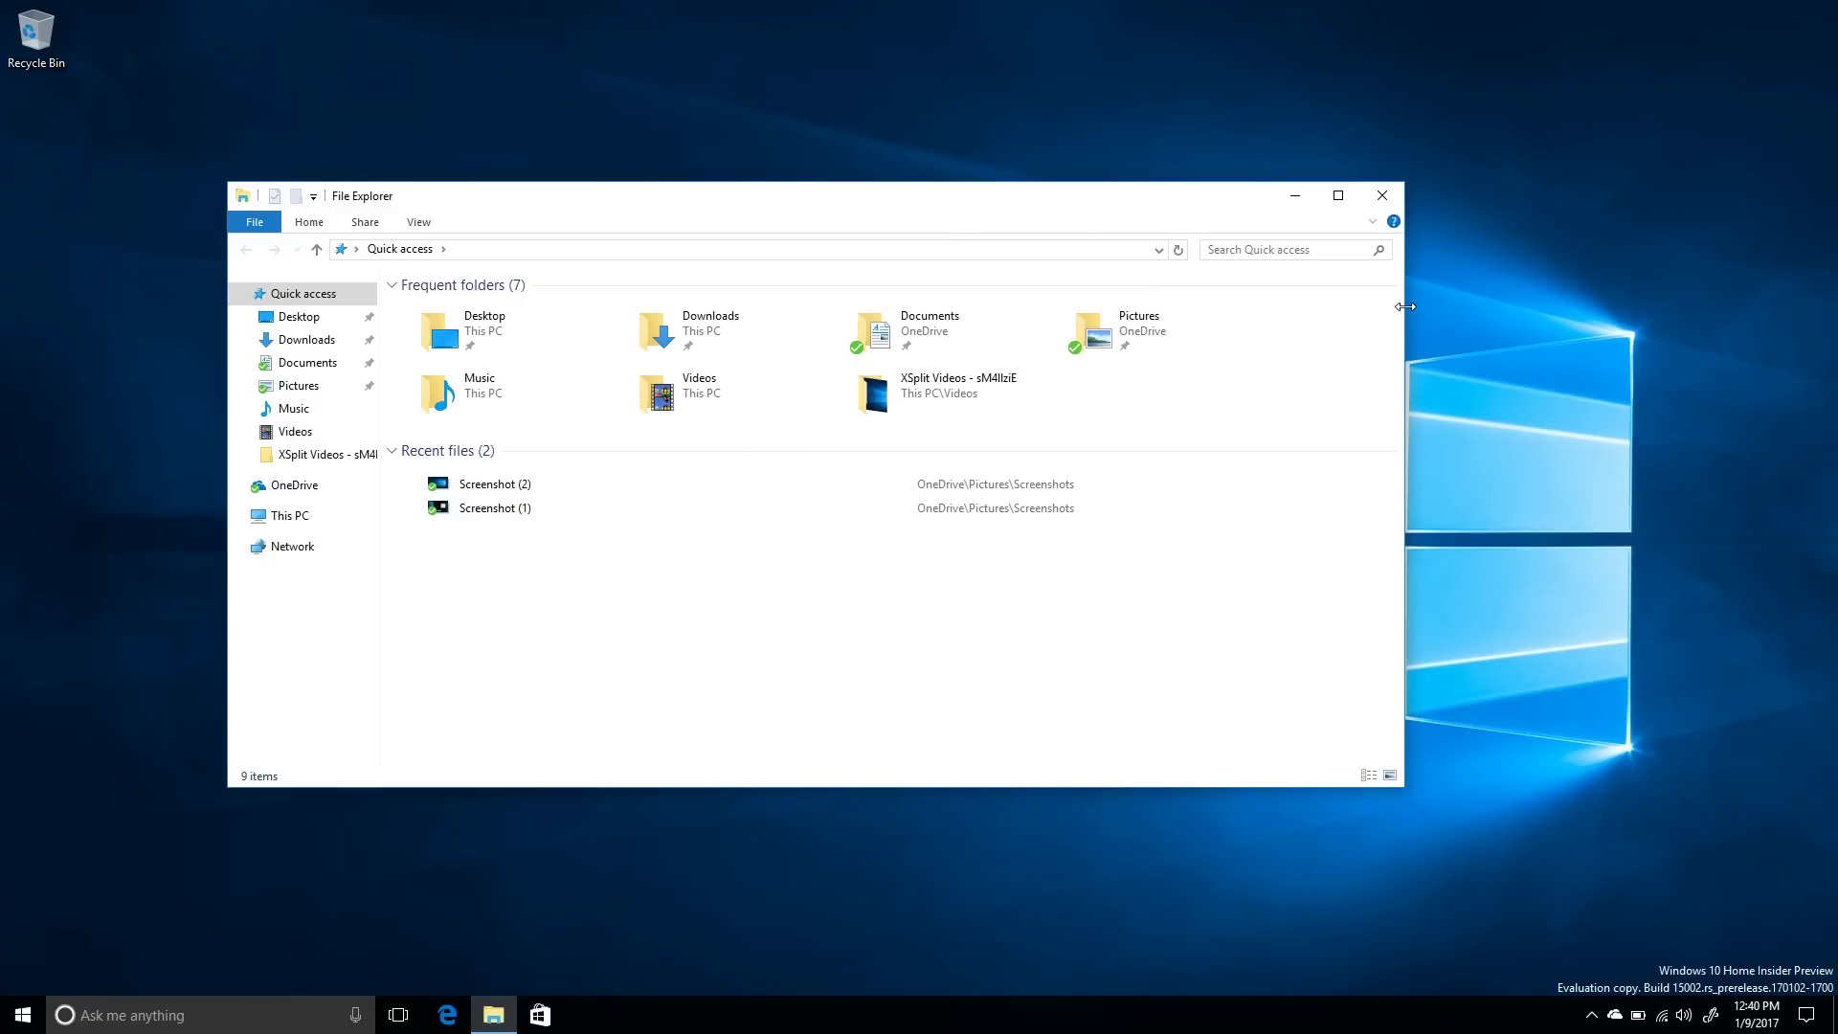
Step: Close File Explorer and bring up Windows Ink Workspace from the notification area
click(1382, 196)
click(1710, 1014)
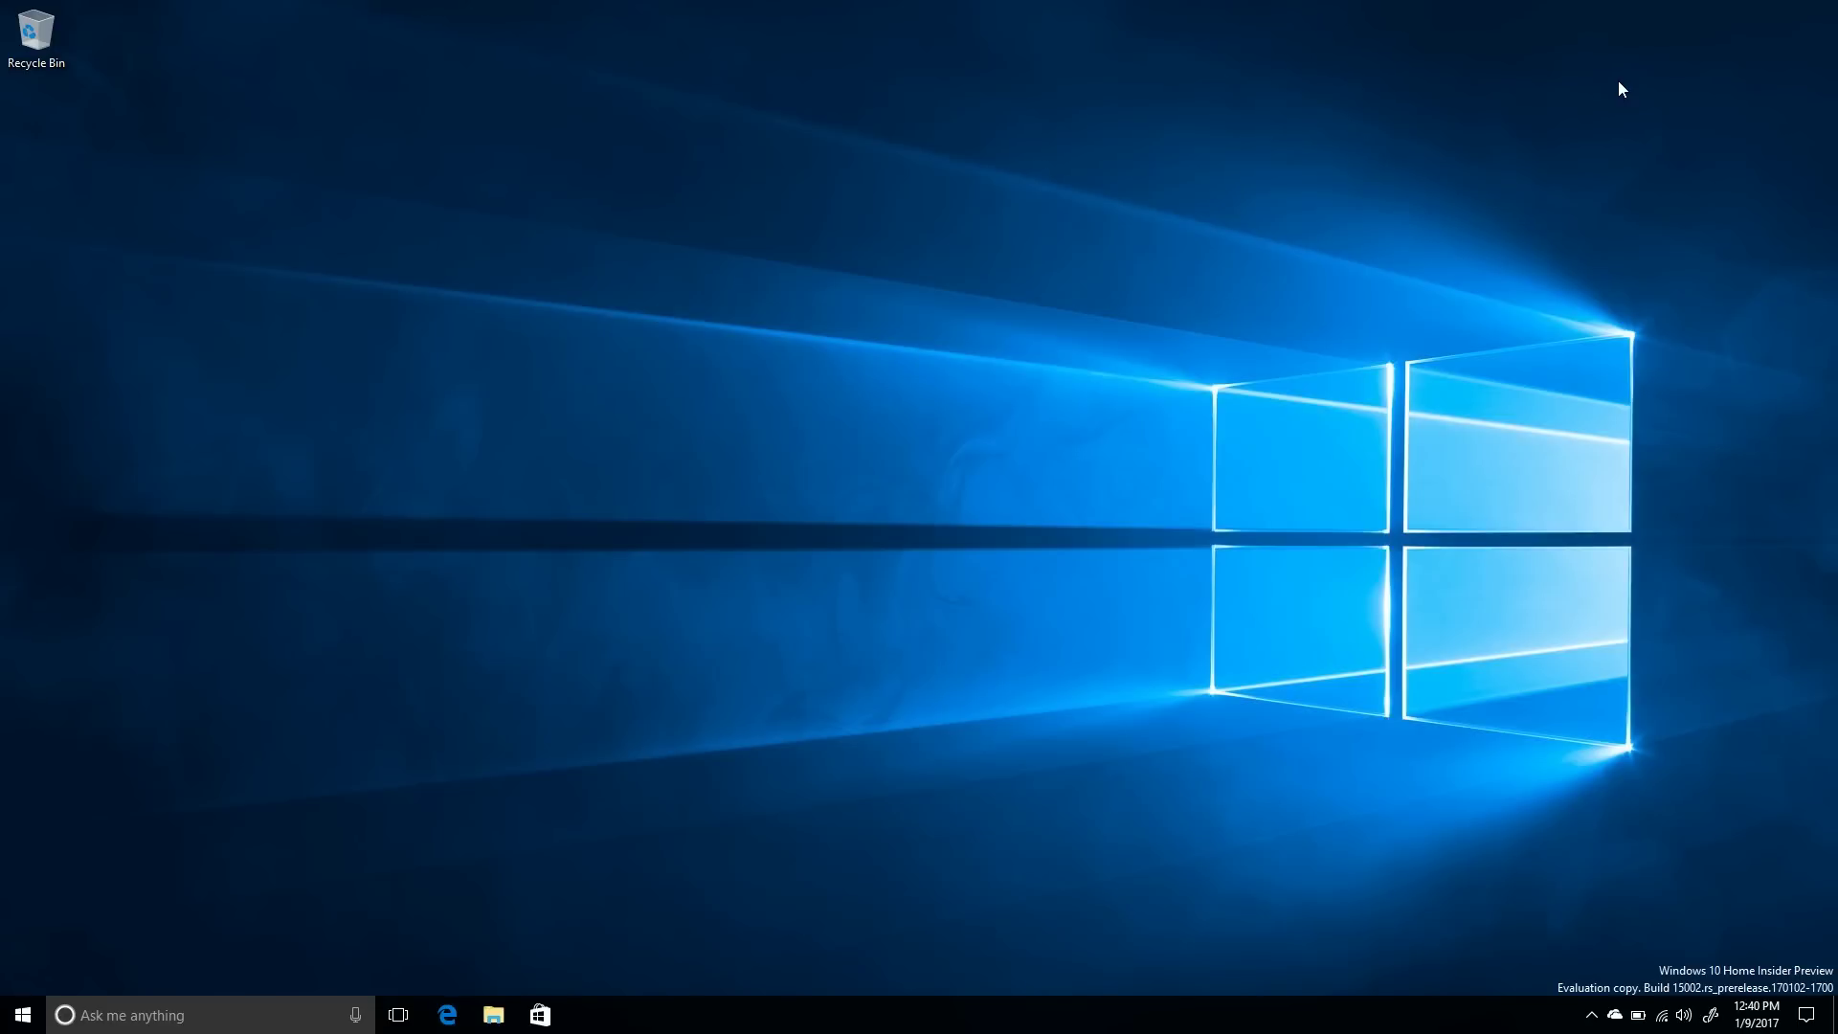
click(192, 1015)
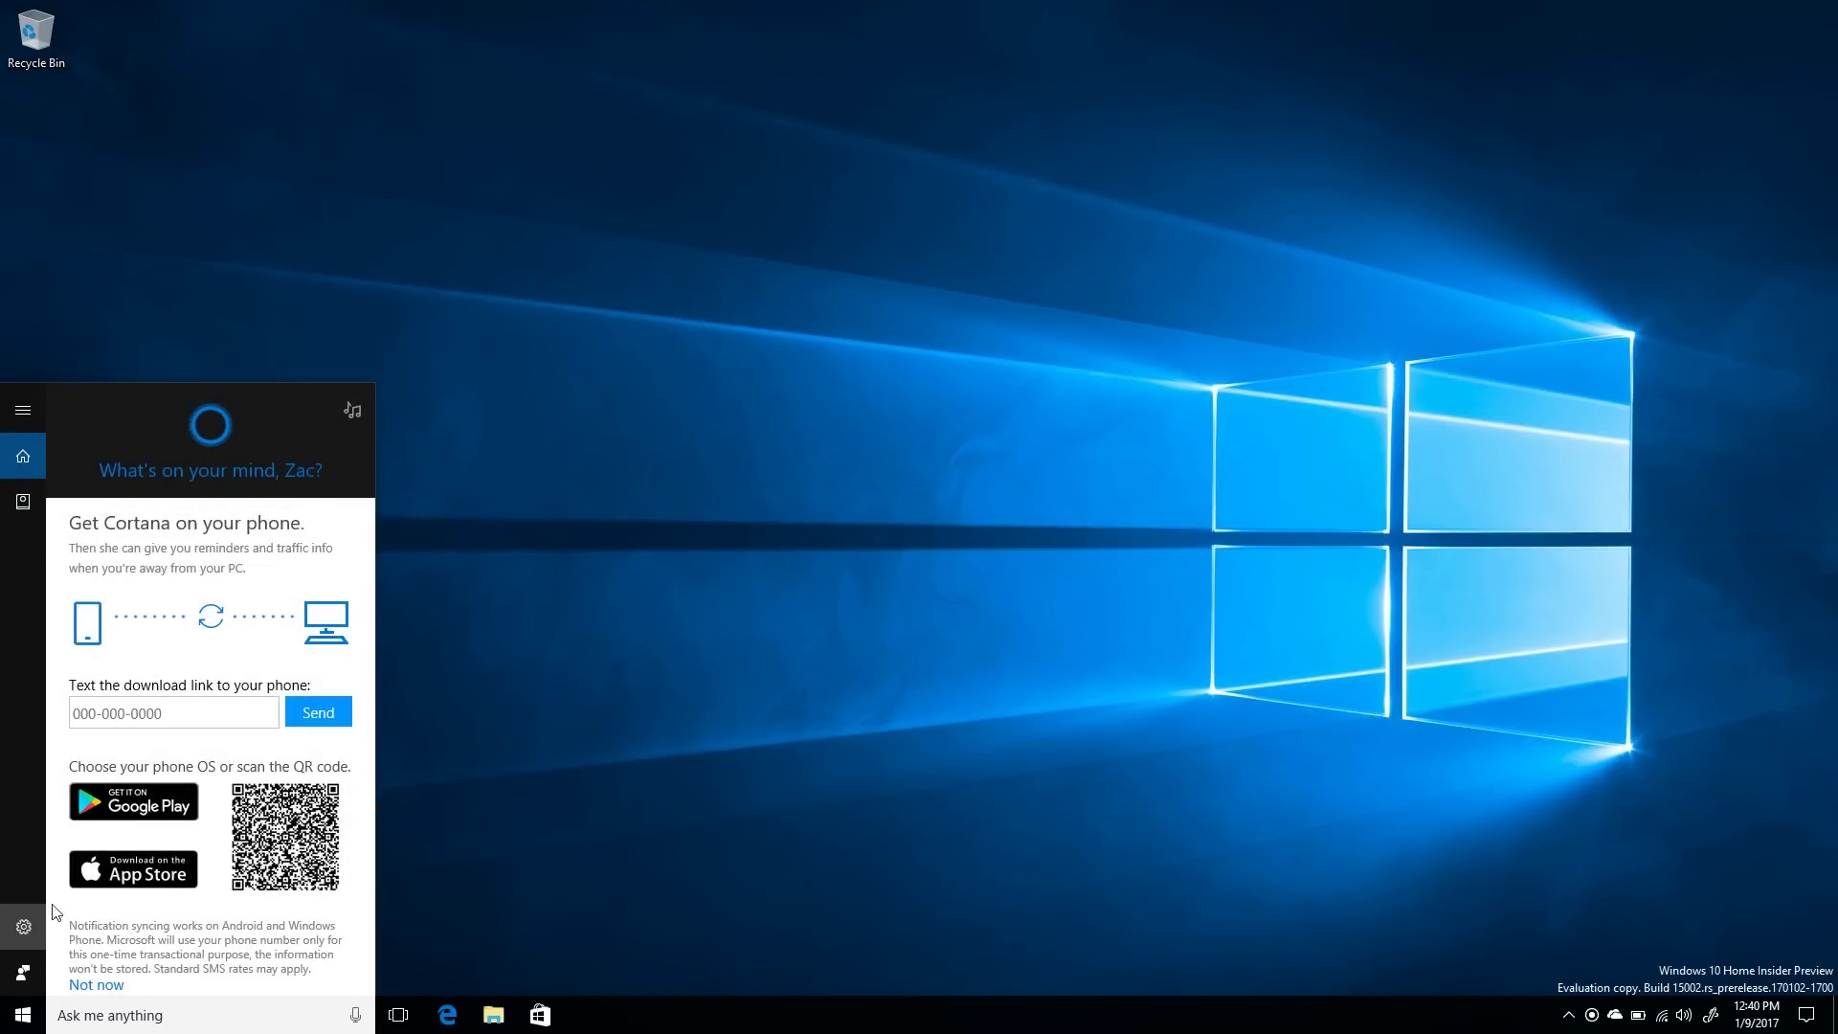
click(23, 926)
scroll(196, 837, down, 1)
scroll(196, 837, down, 3)
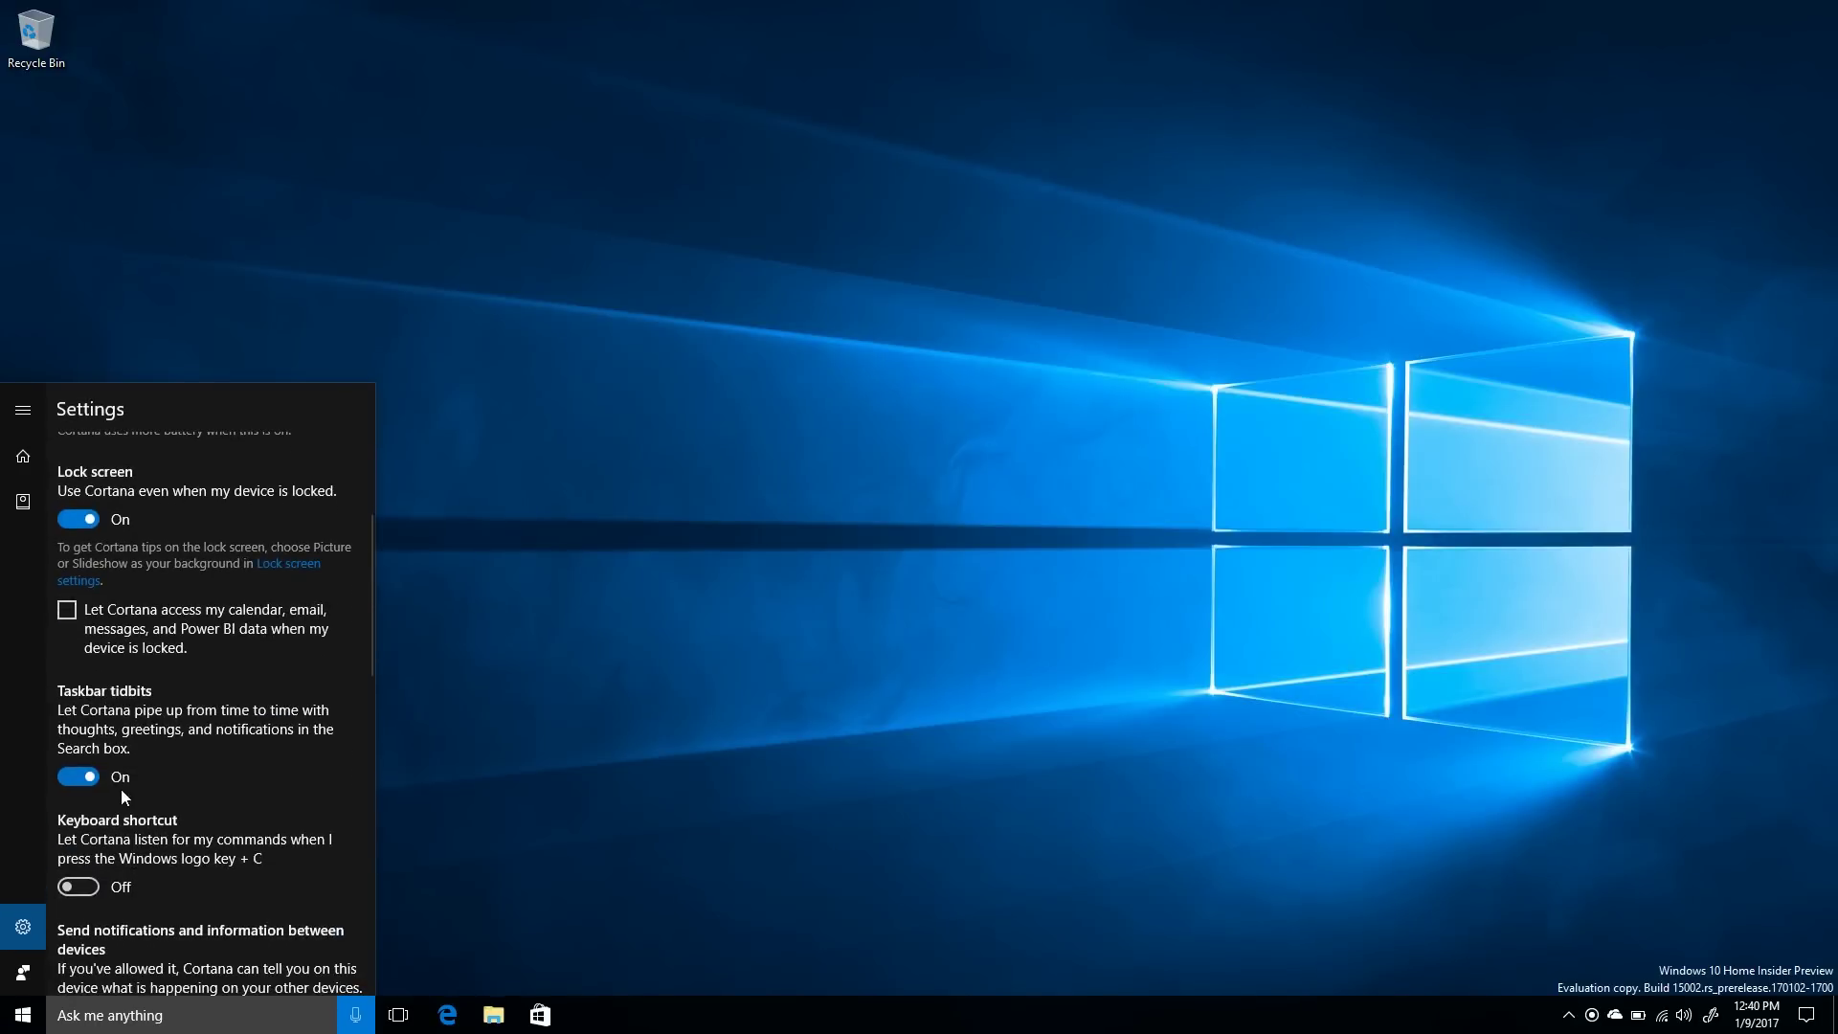
click(84, 887)
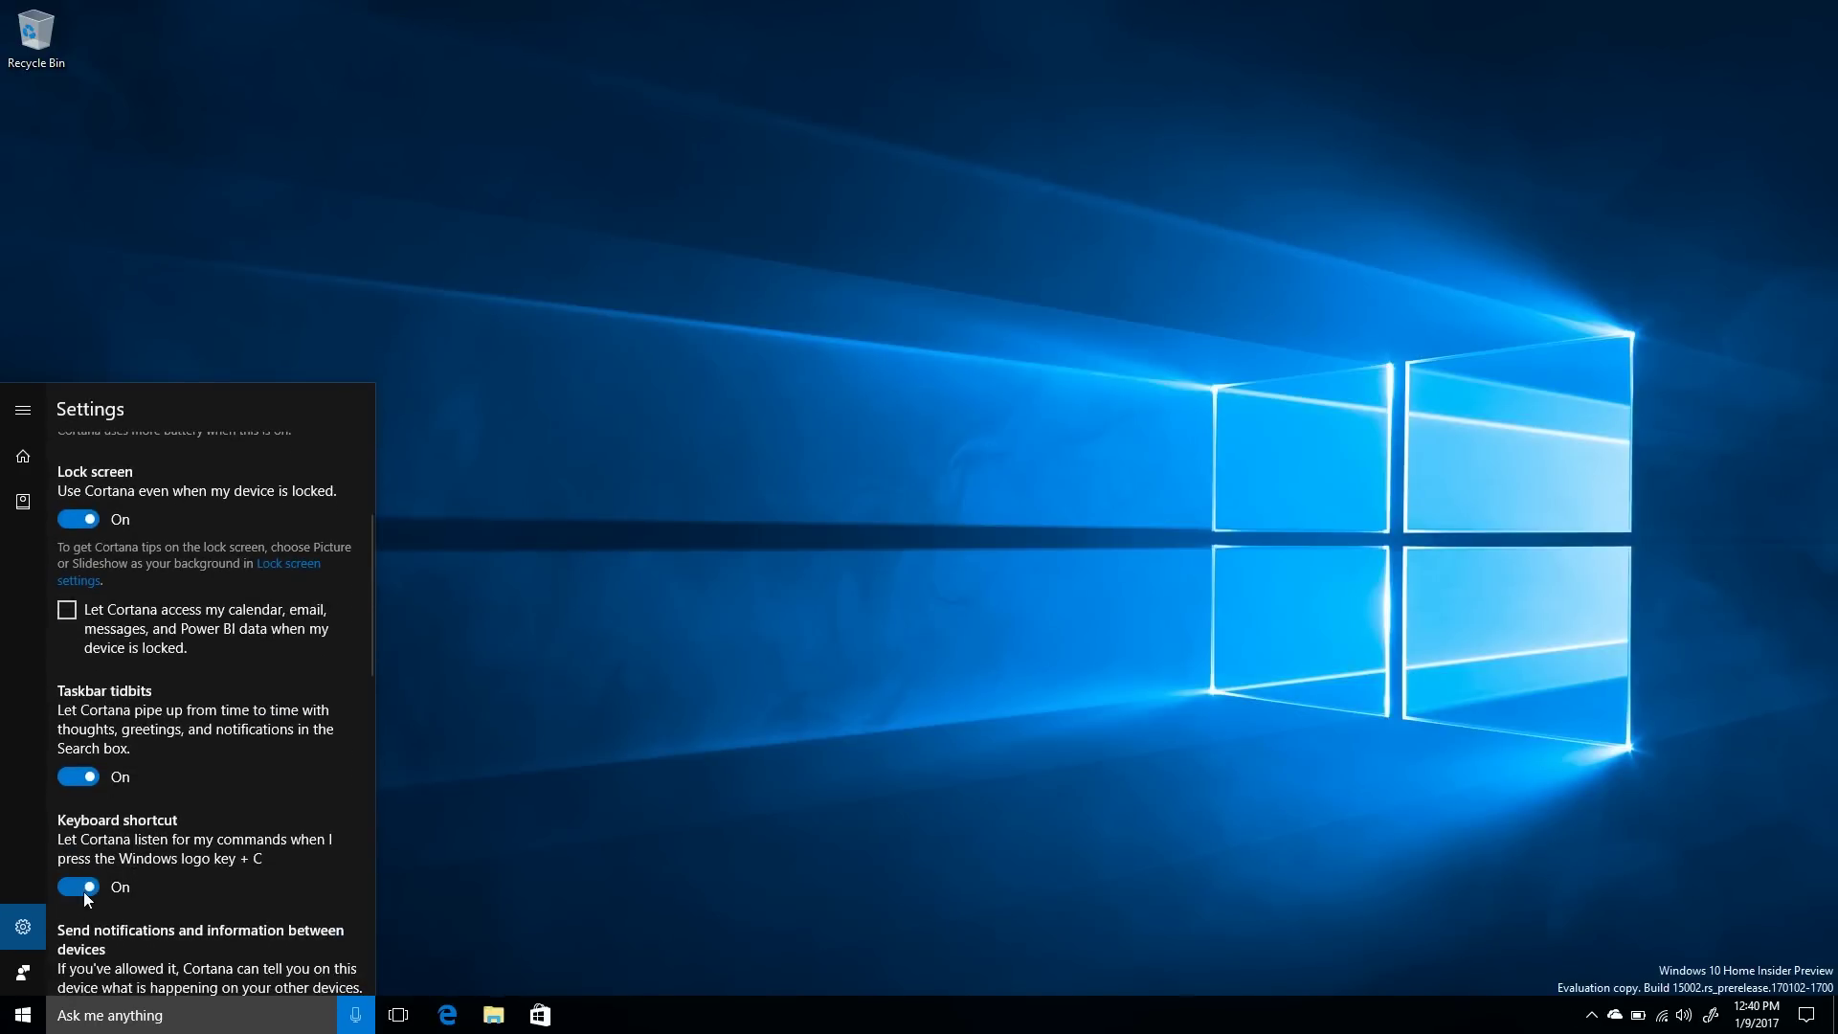
click(599, 733)
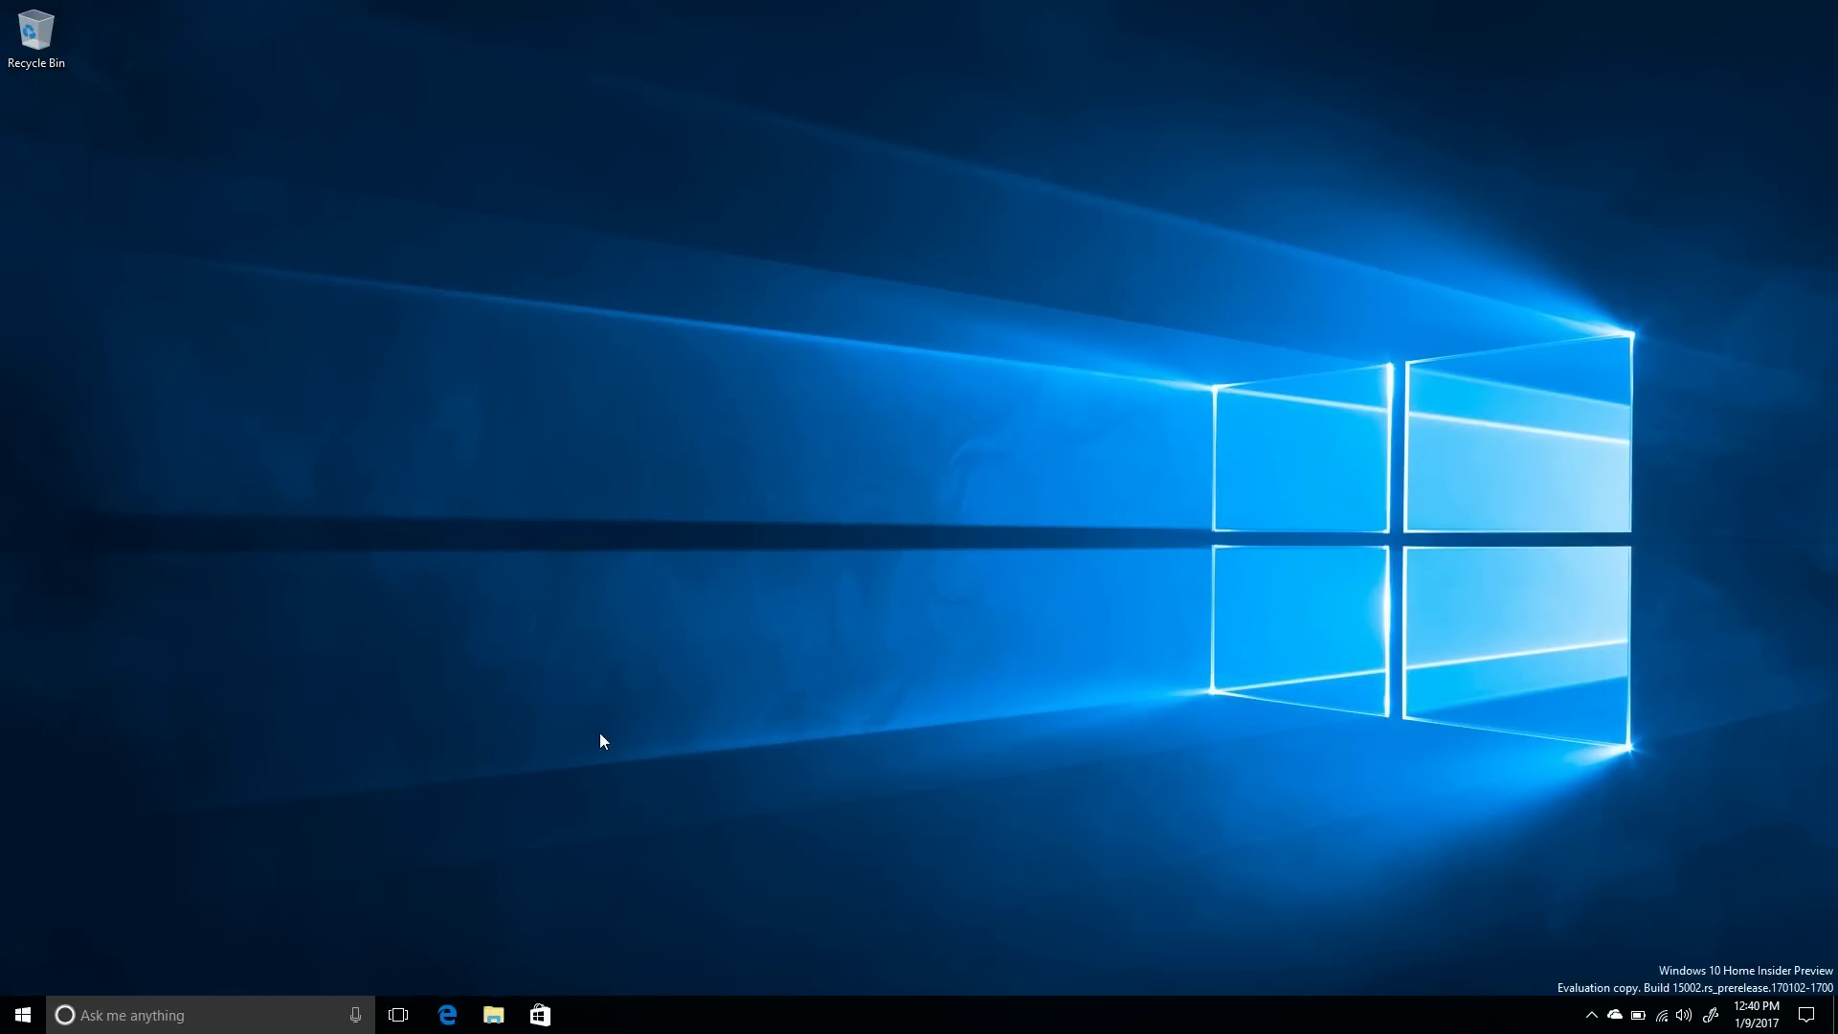
key(super+c)
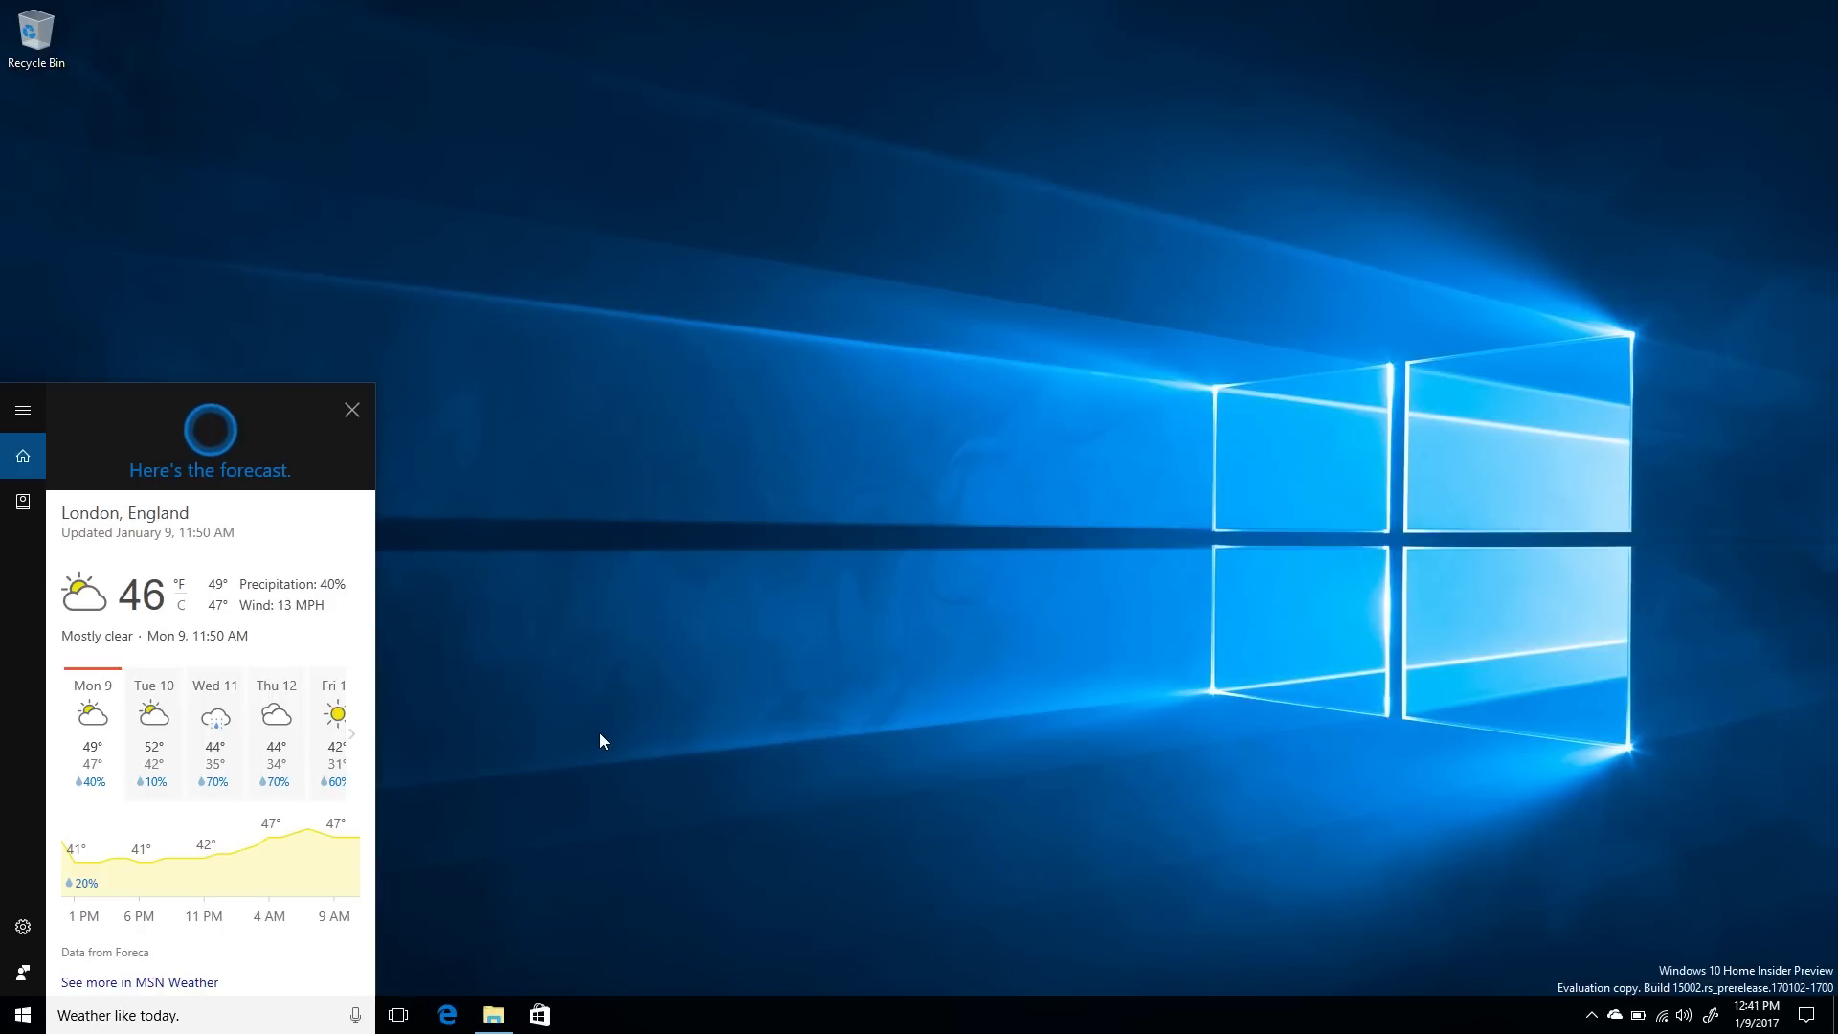
click(369, 412)
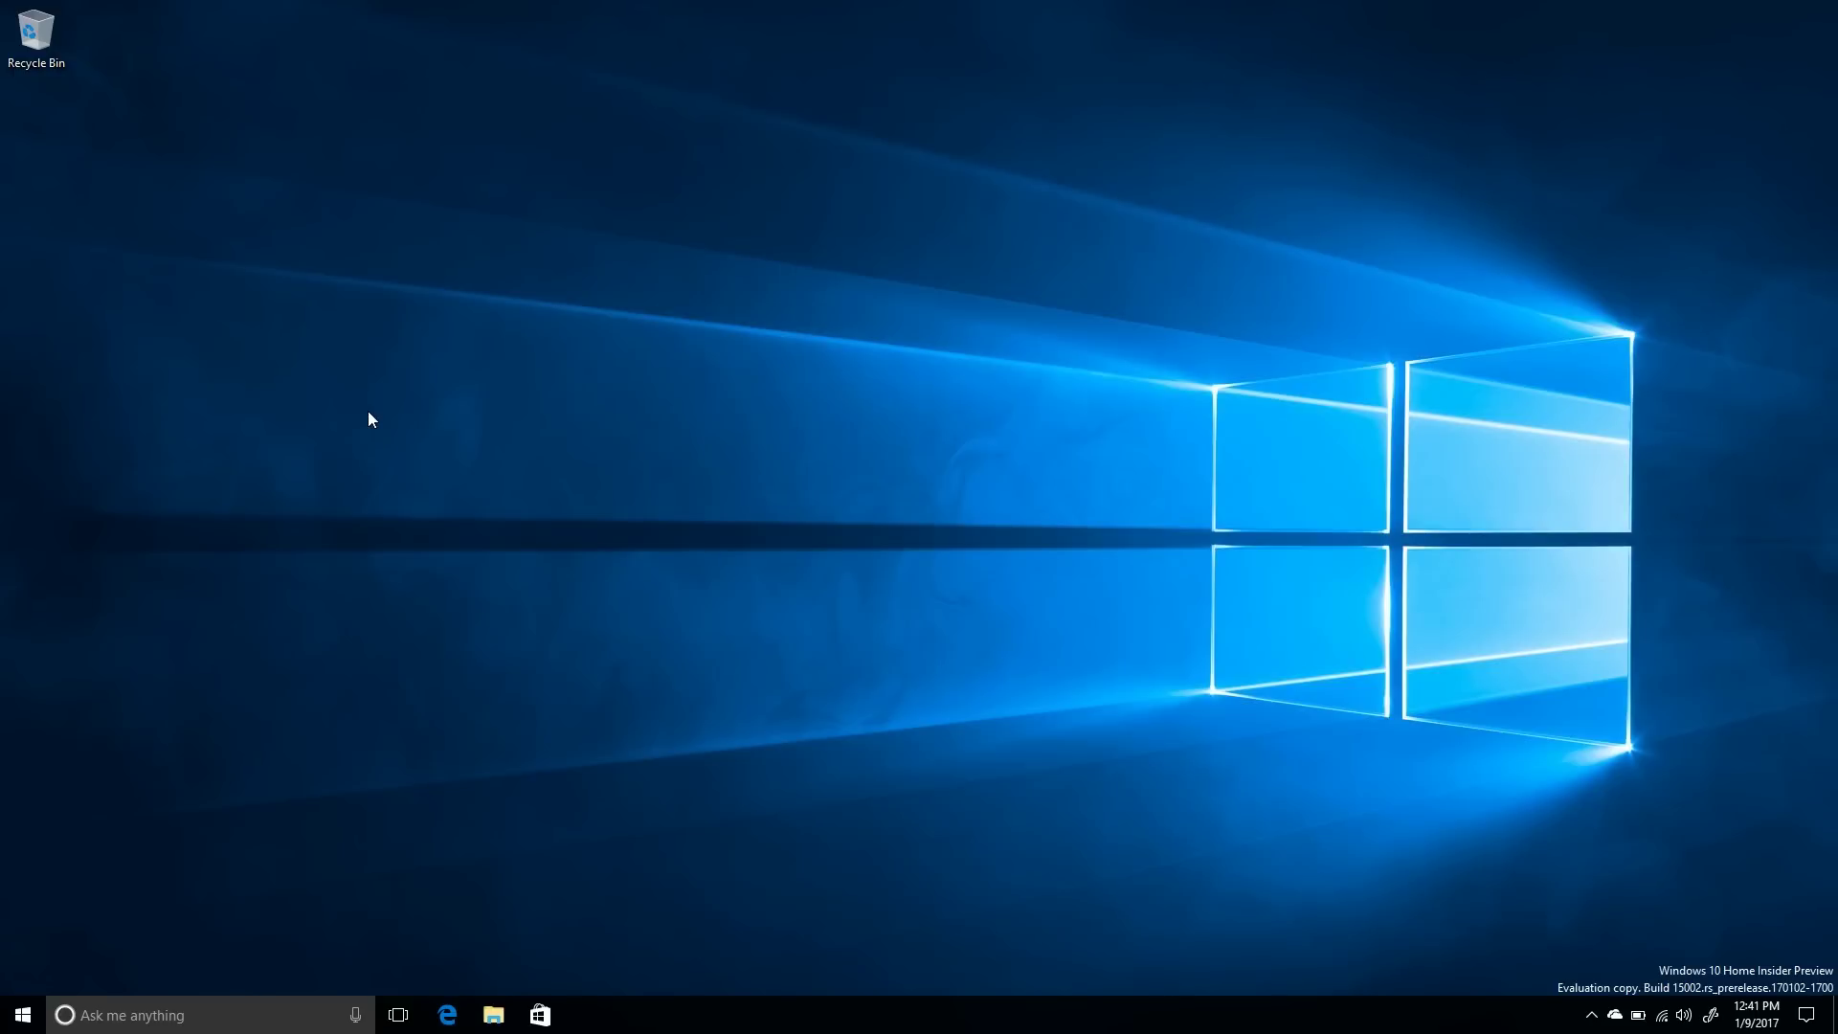
Step: Launch Settings, scroll through Apps & features, and go back to the Settings home page
key(super)
click(9, 934)
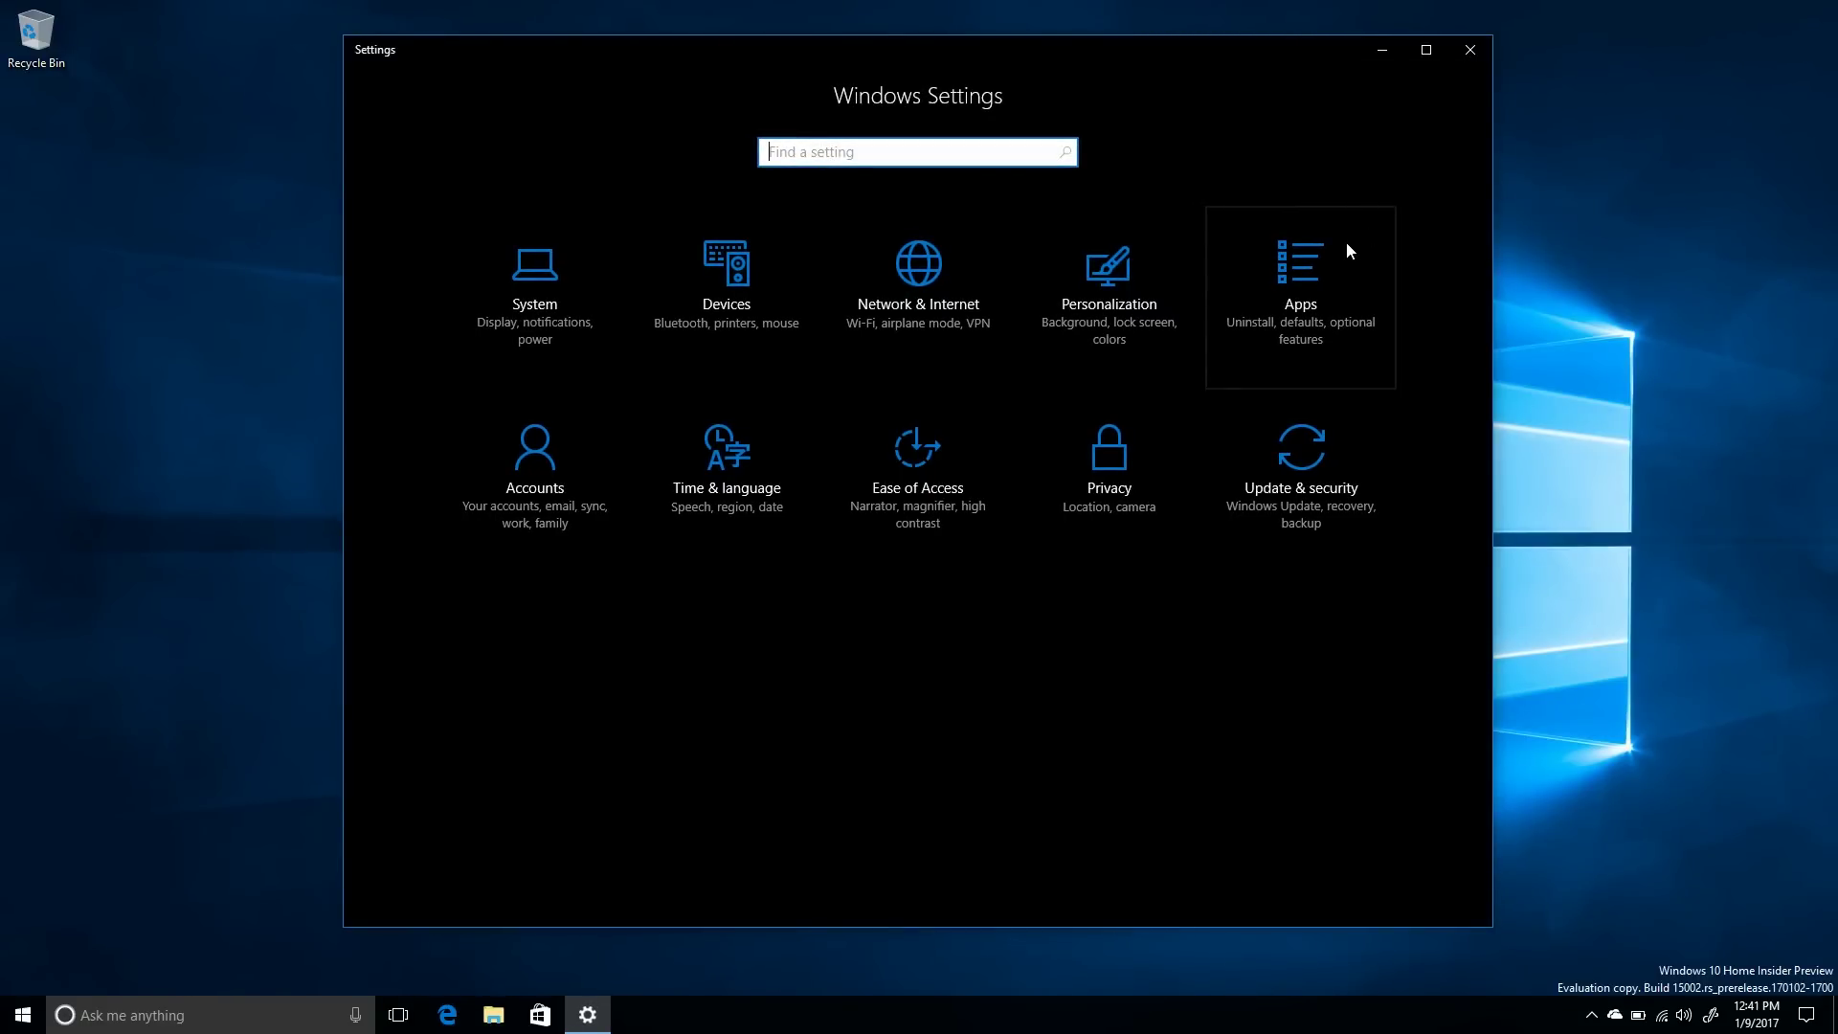
click(1348, 251)
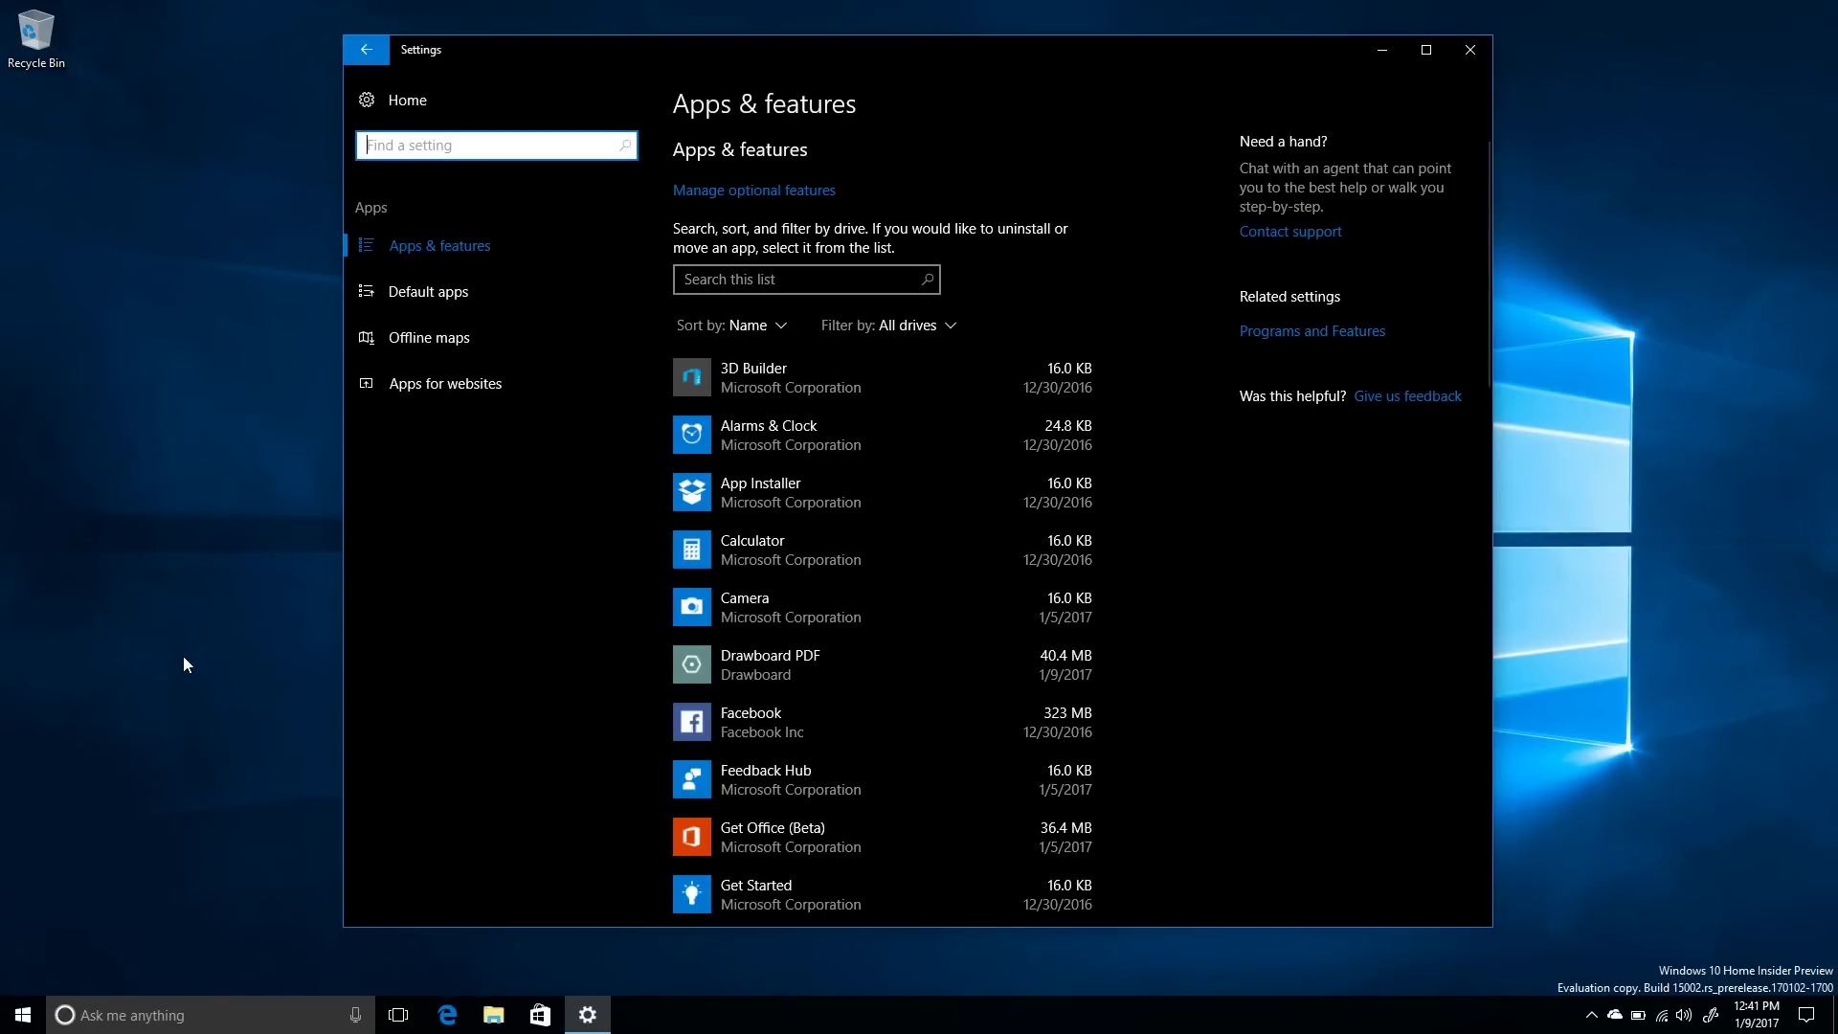
scroll(835, 611, down, 10)
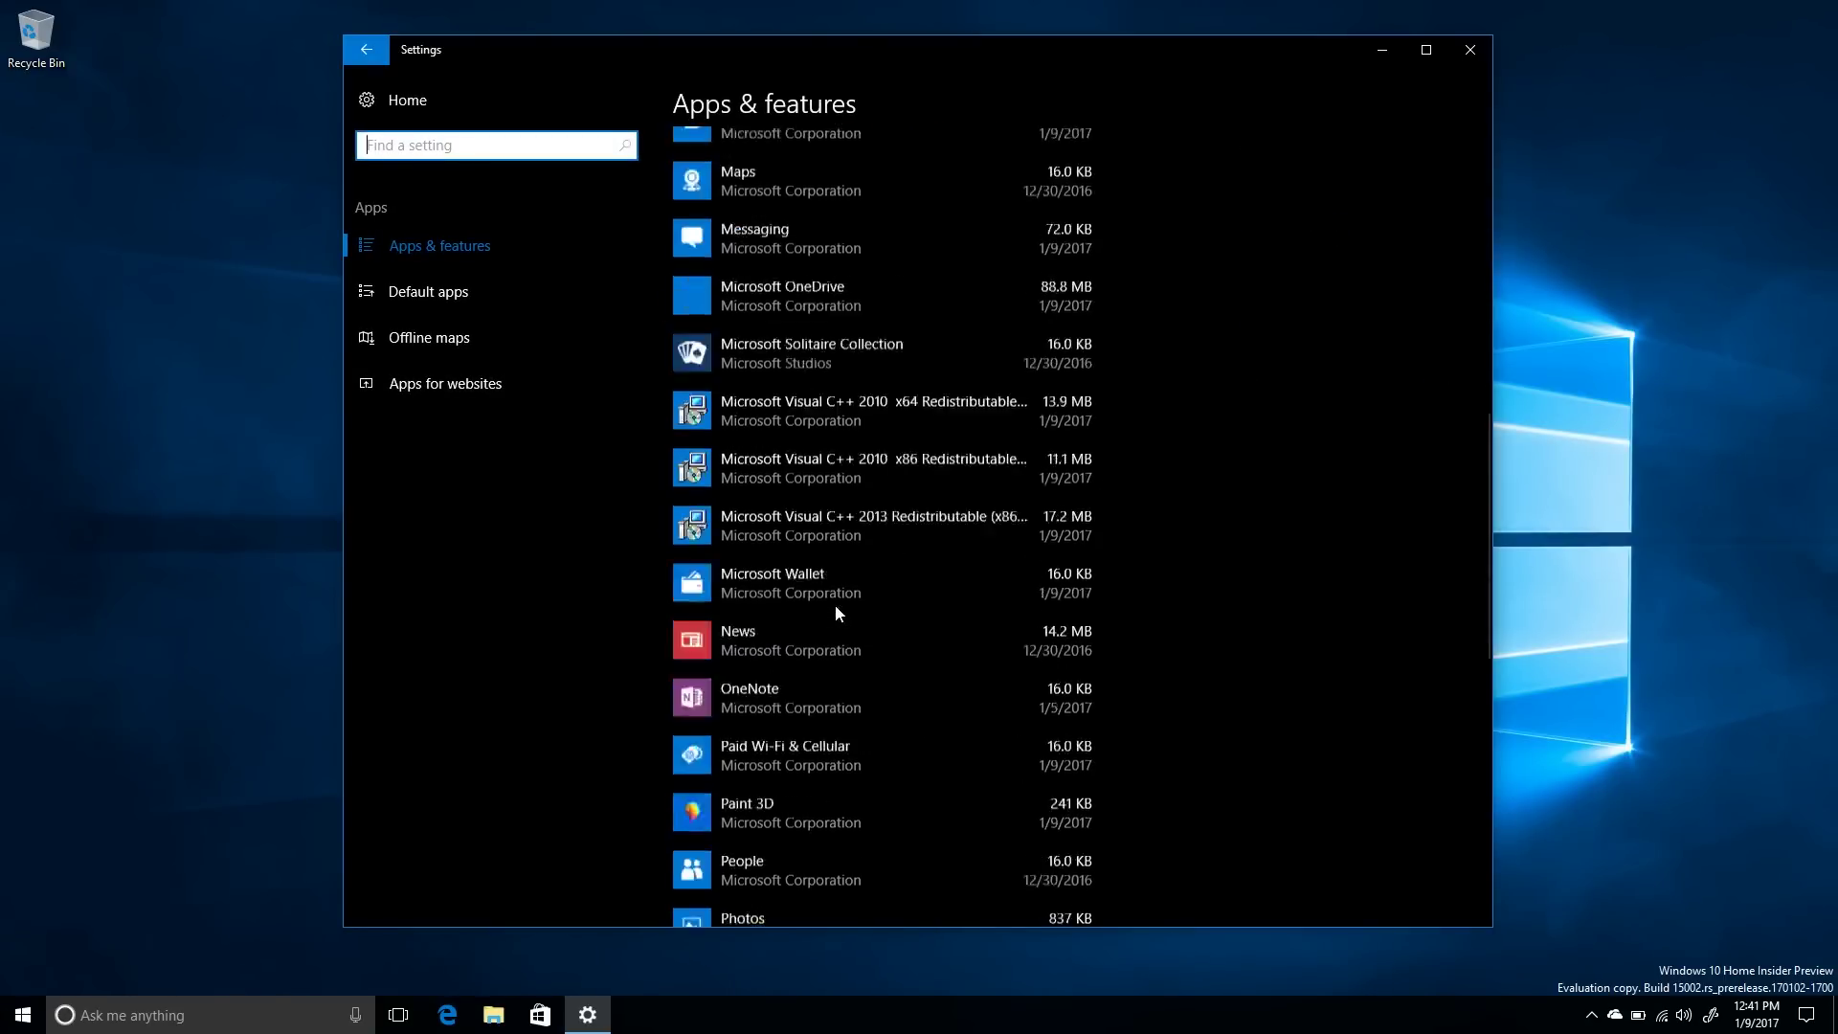
scroll(835, 609, up, 10)
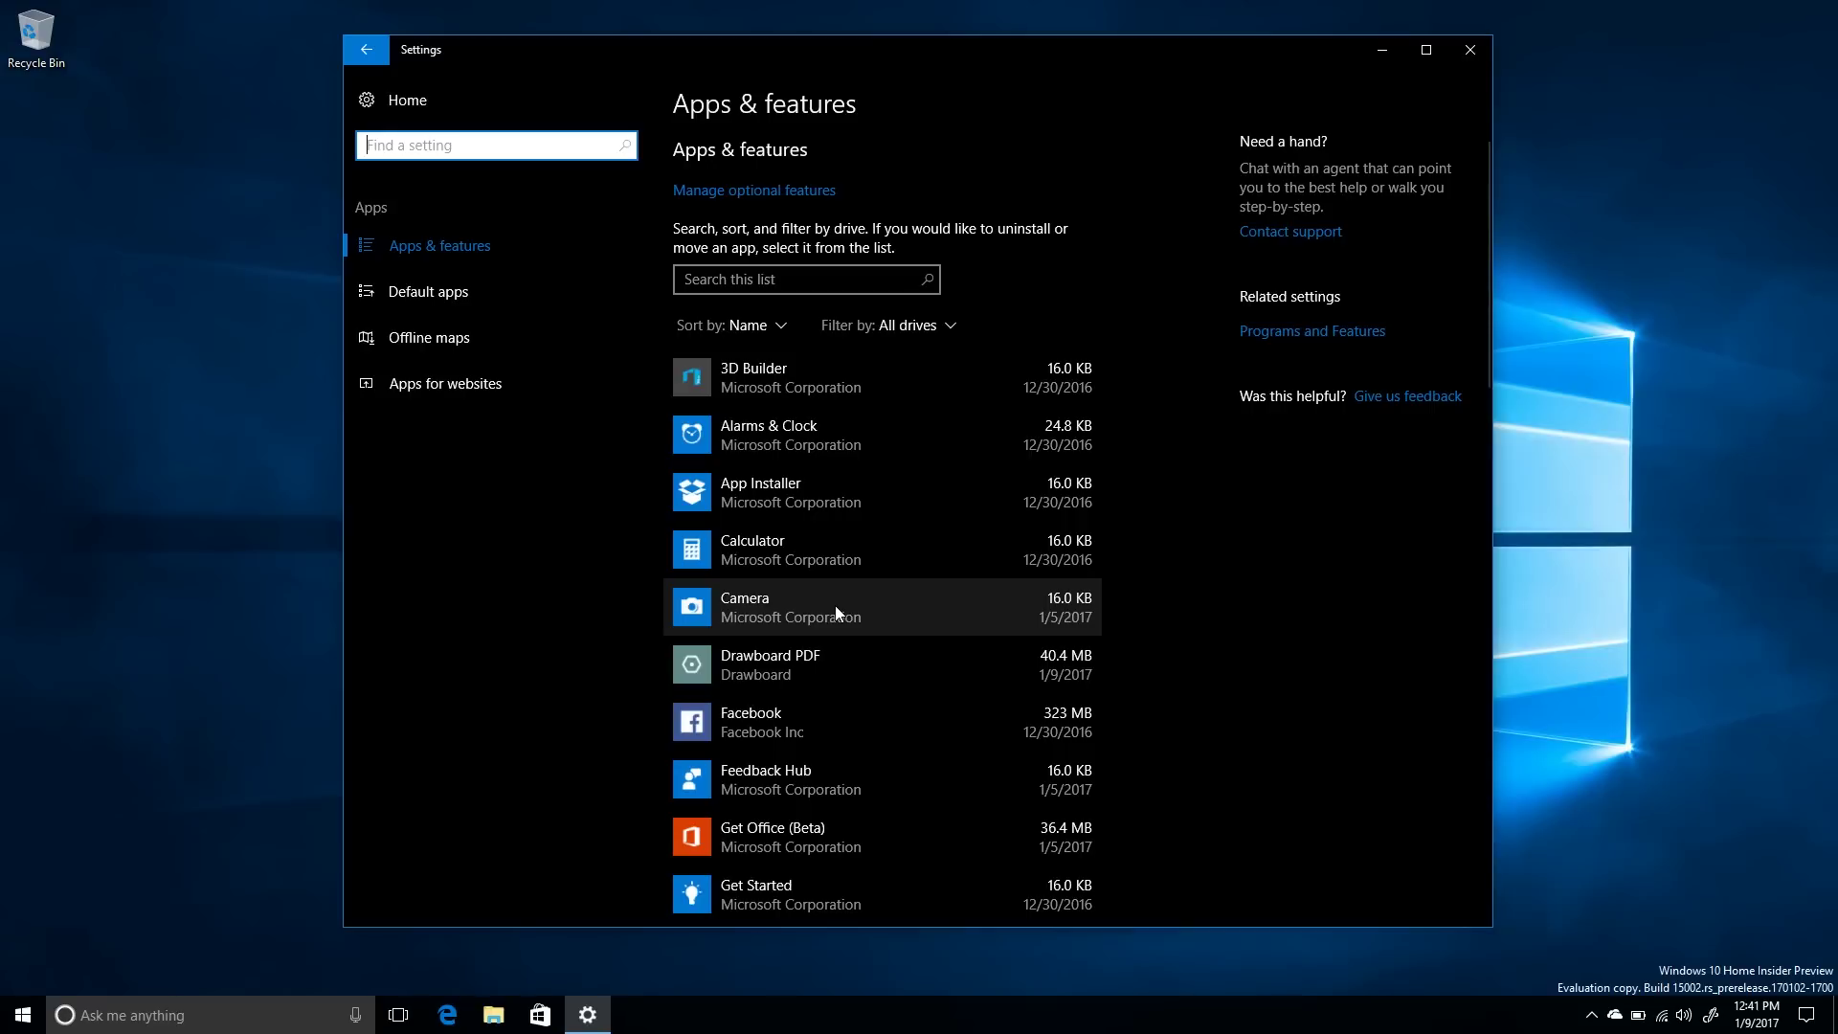
click(366, 49)
Step: Go to System > Display and follow the Blue light settings link
click(496, 252)
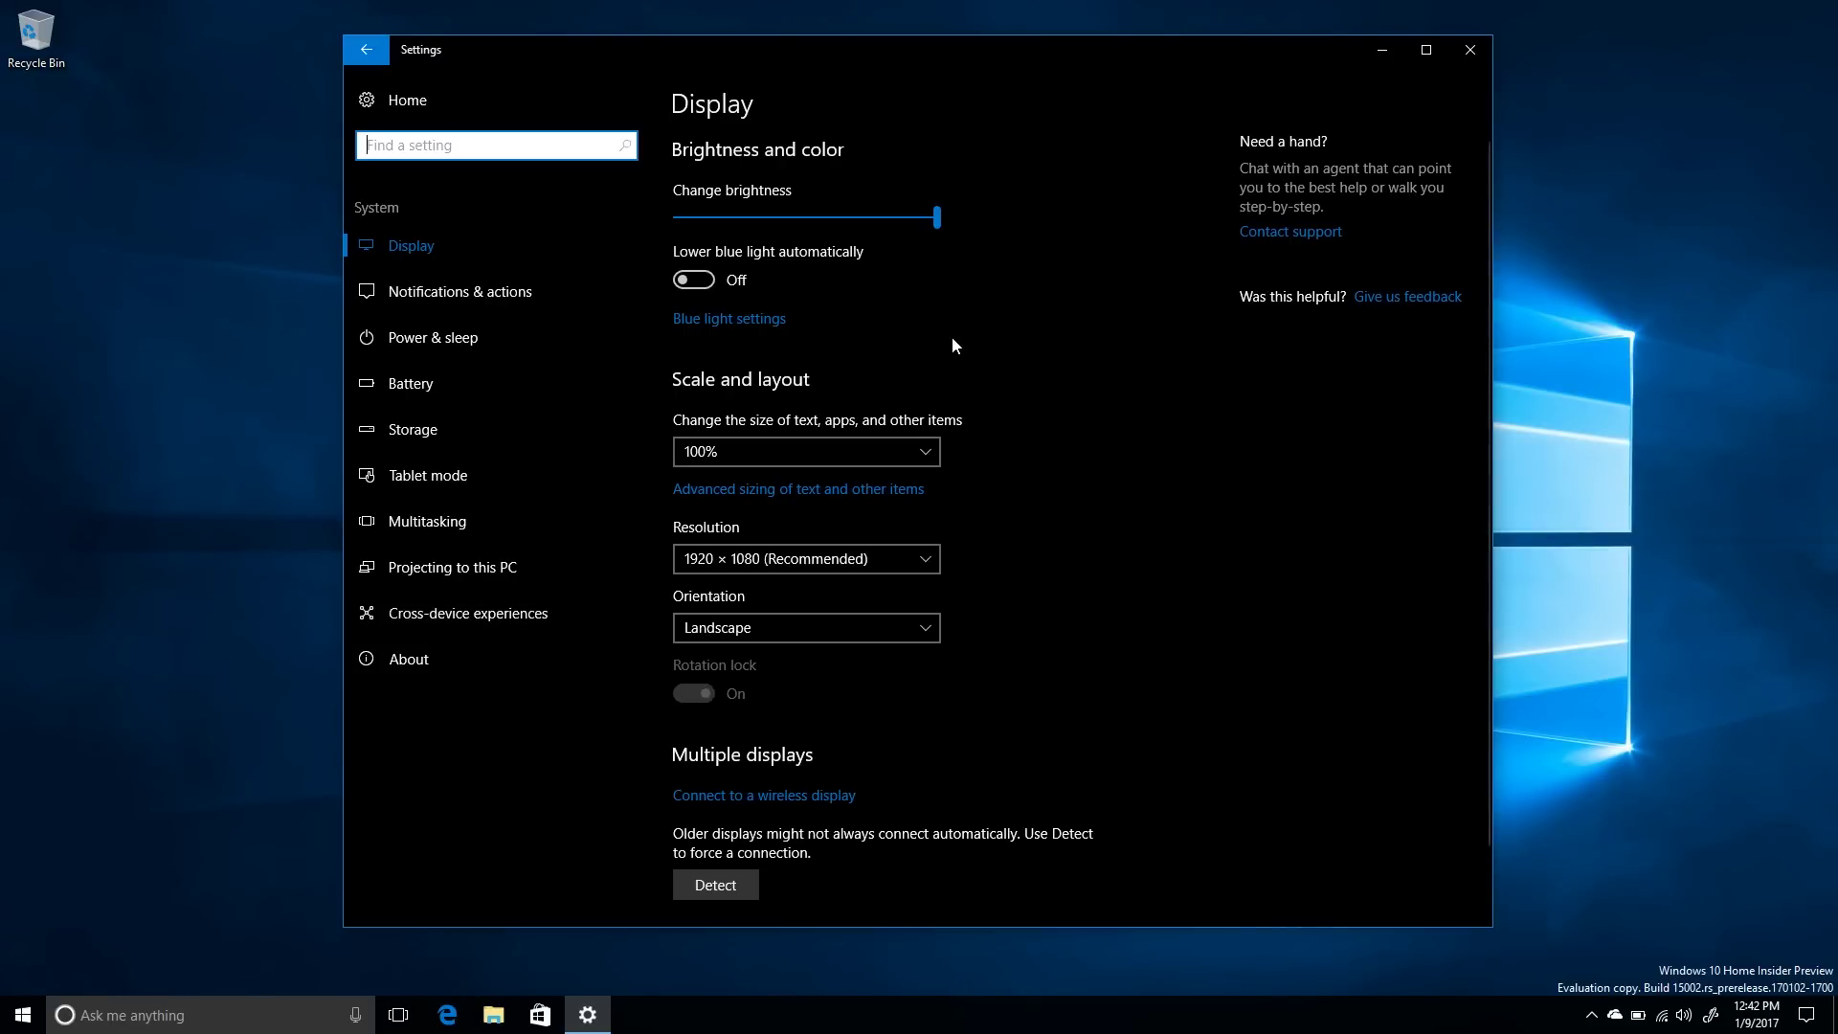
click(686, 322)
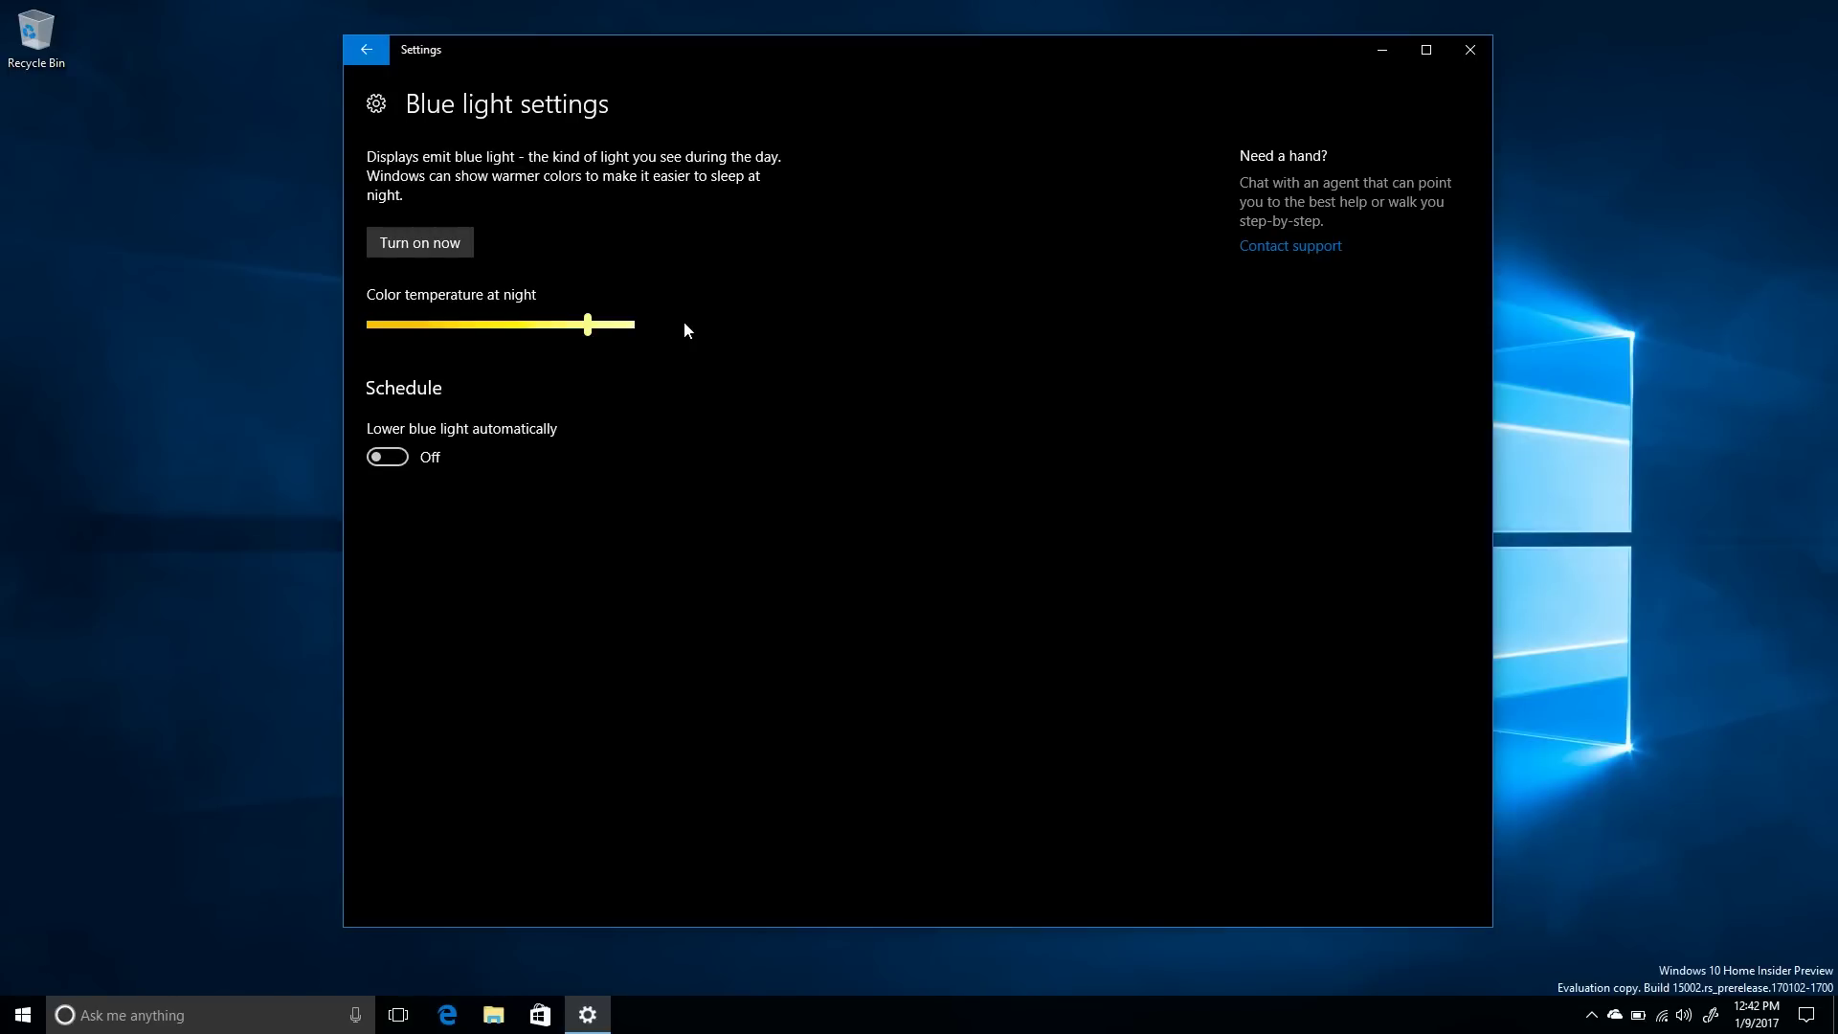
Step: Switch Lower blue light automatically on, set a fairly warm night colour temperature, then return to Display
click(433, 241)
click(378, 455)
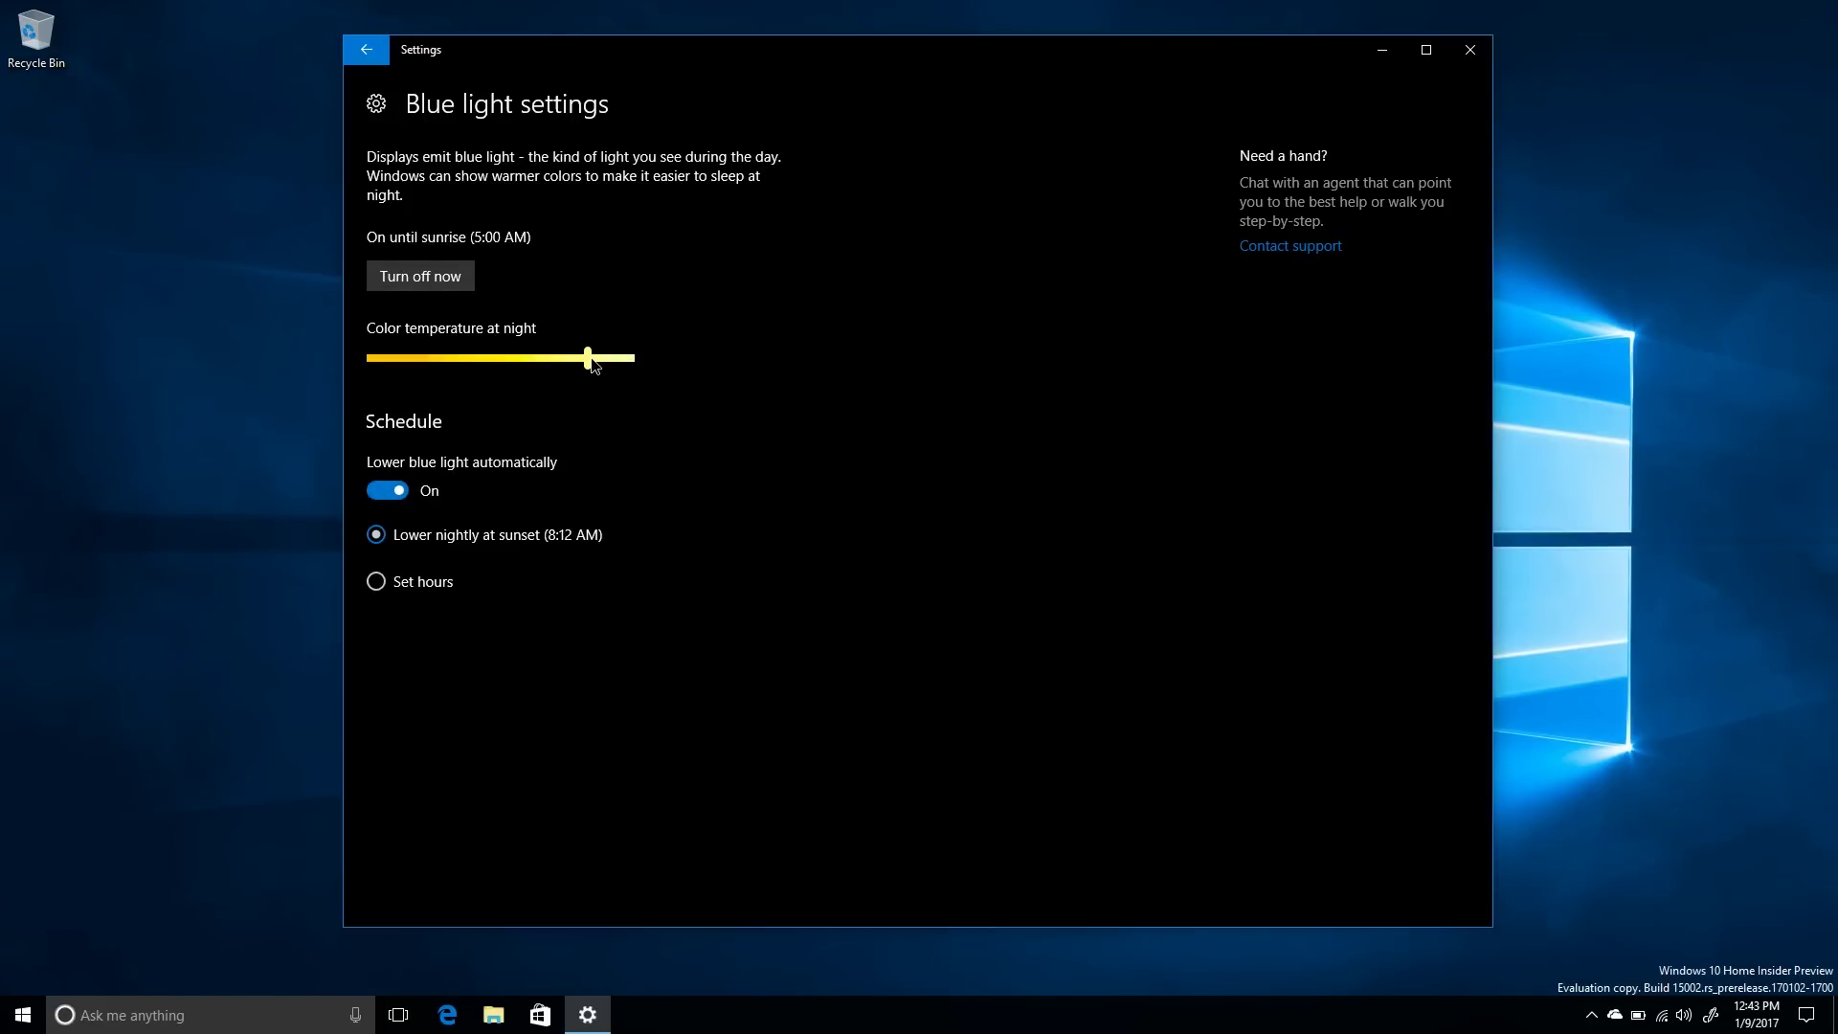
drag(525, 358, 469, 362)
click(540, 374)
drag(534, 362, 372, 373)
drag(371, 373, 587, 362)
click(434, 278)
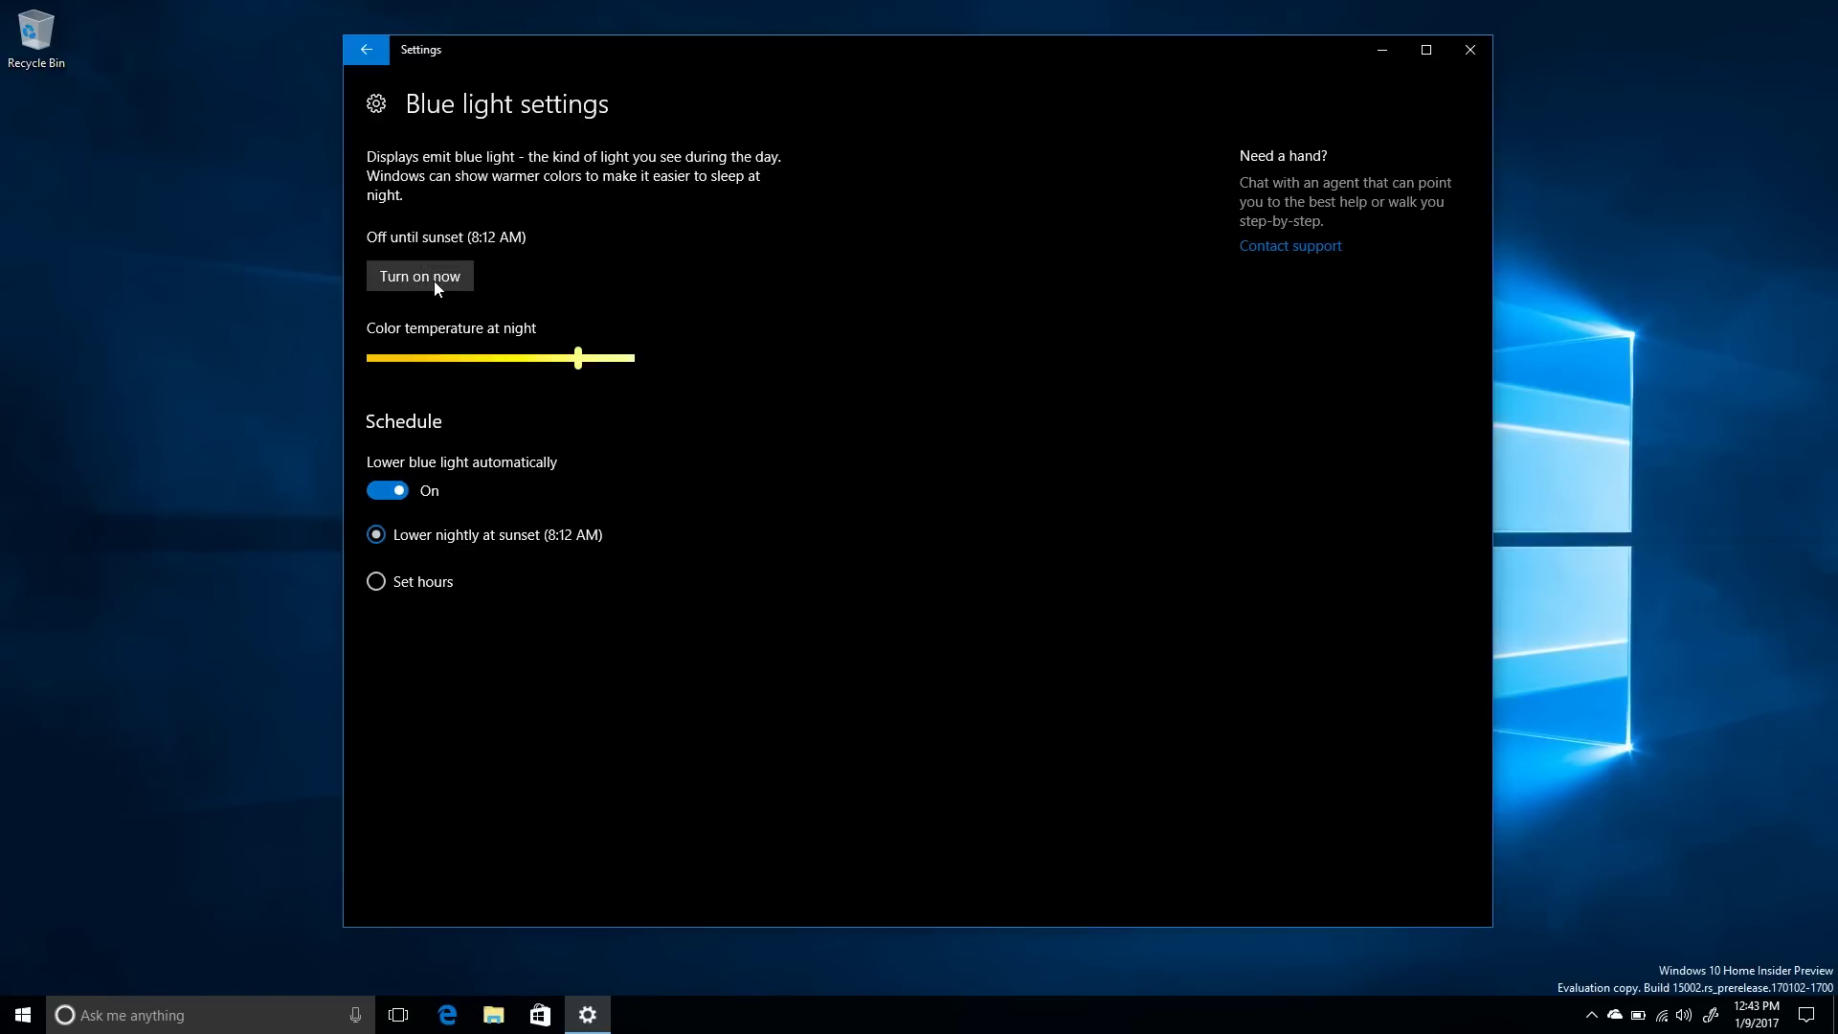
click(366, 57)
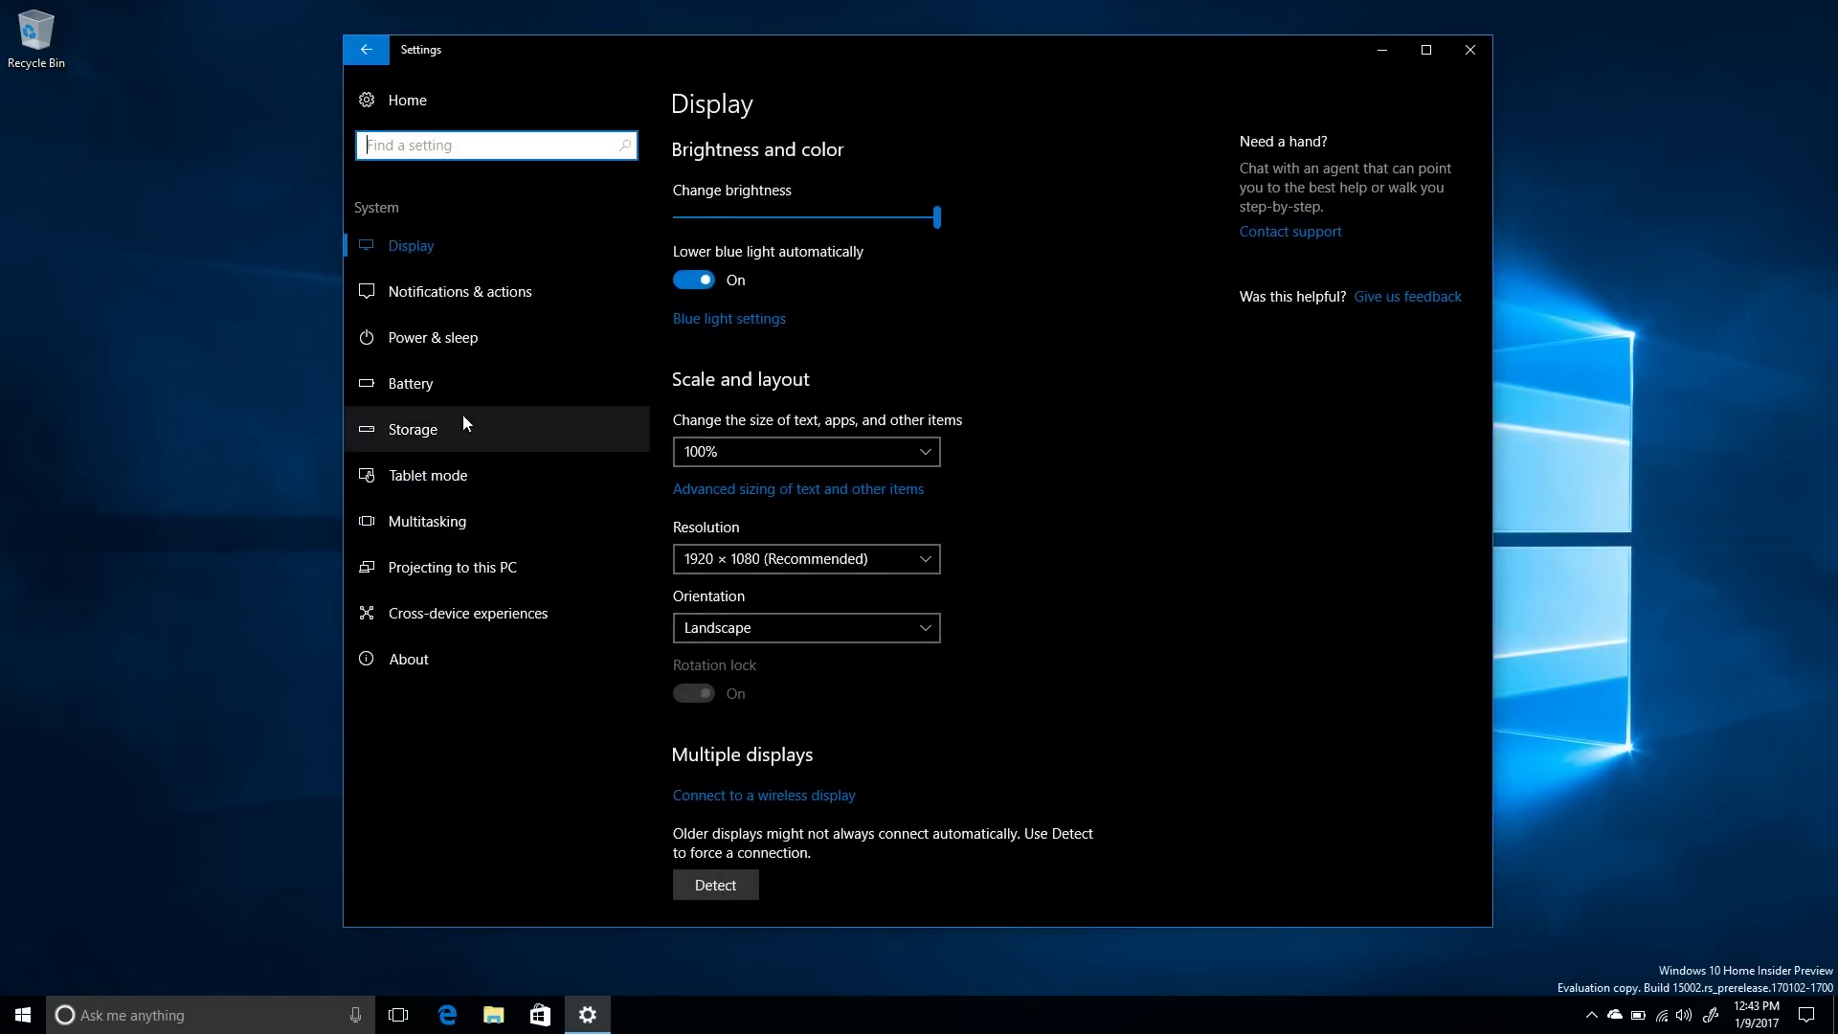
Step: View Cross-device experiences, then return to Display and scroll down its settings
click(498, 627)
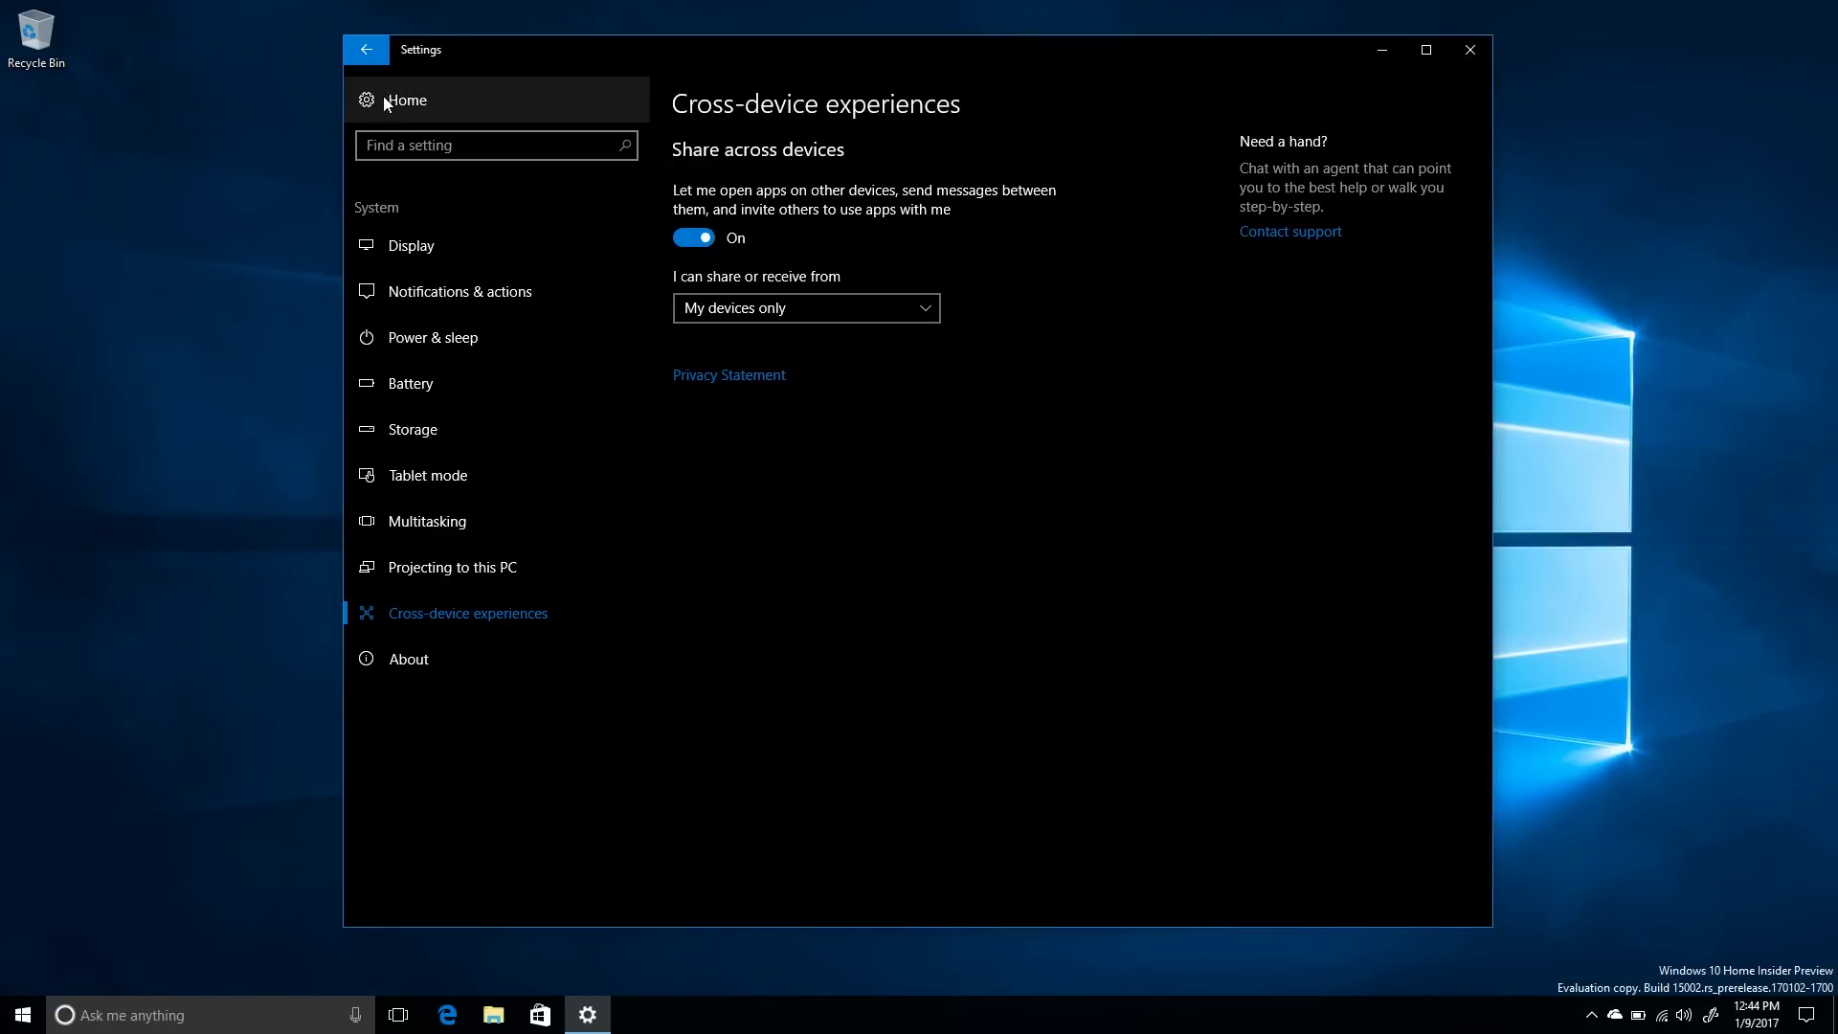
click(421, 251)
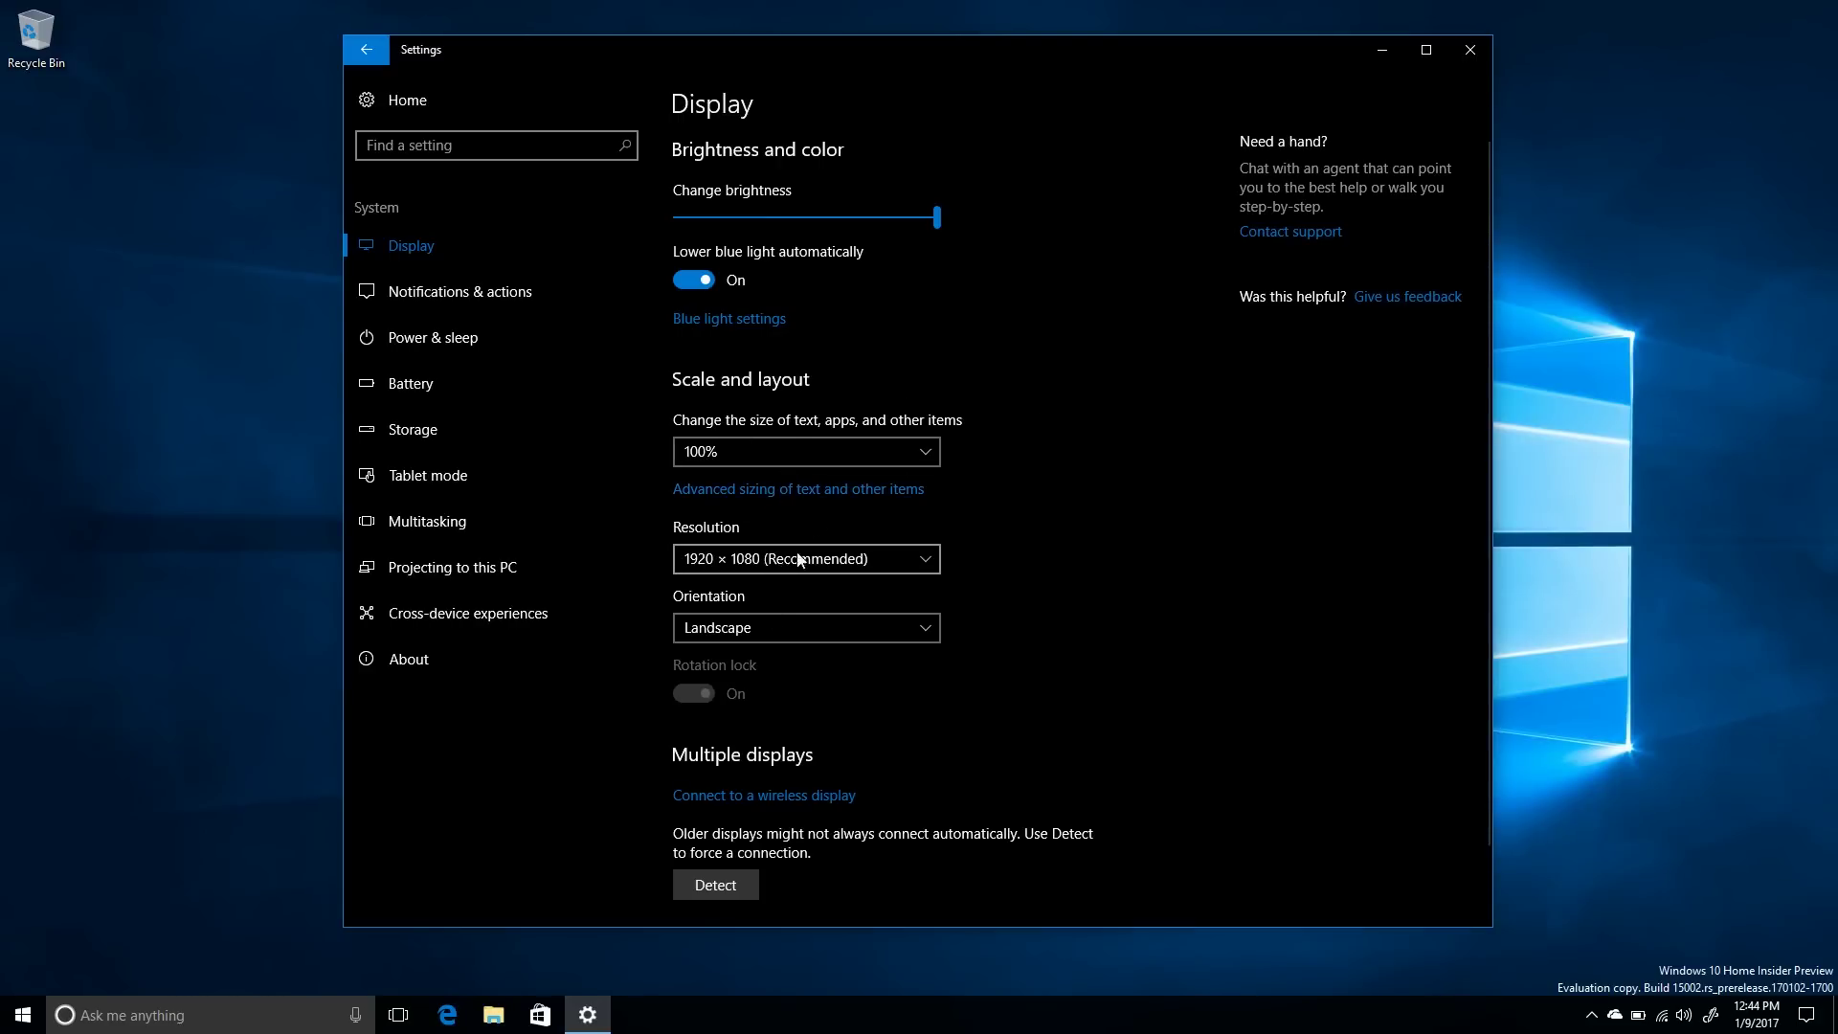
scroll(803, 589, down, 2)
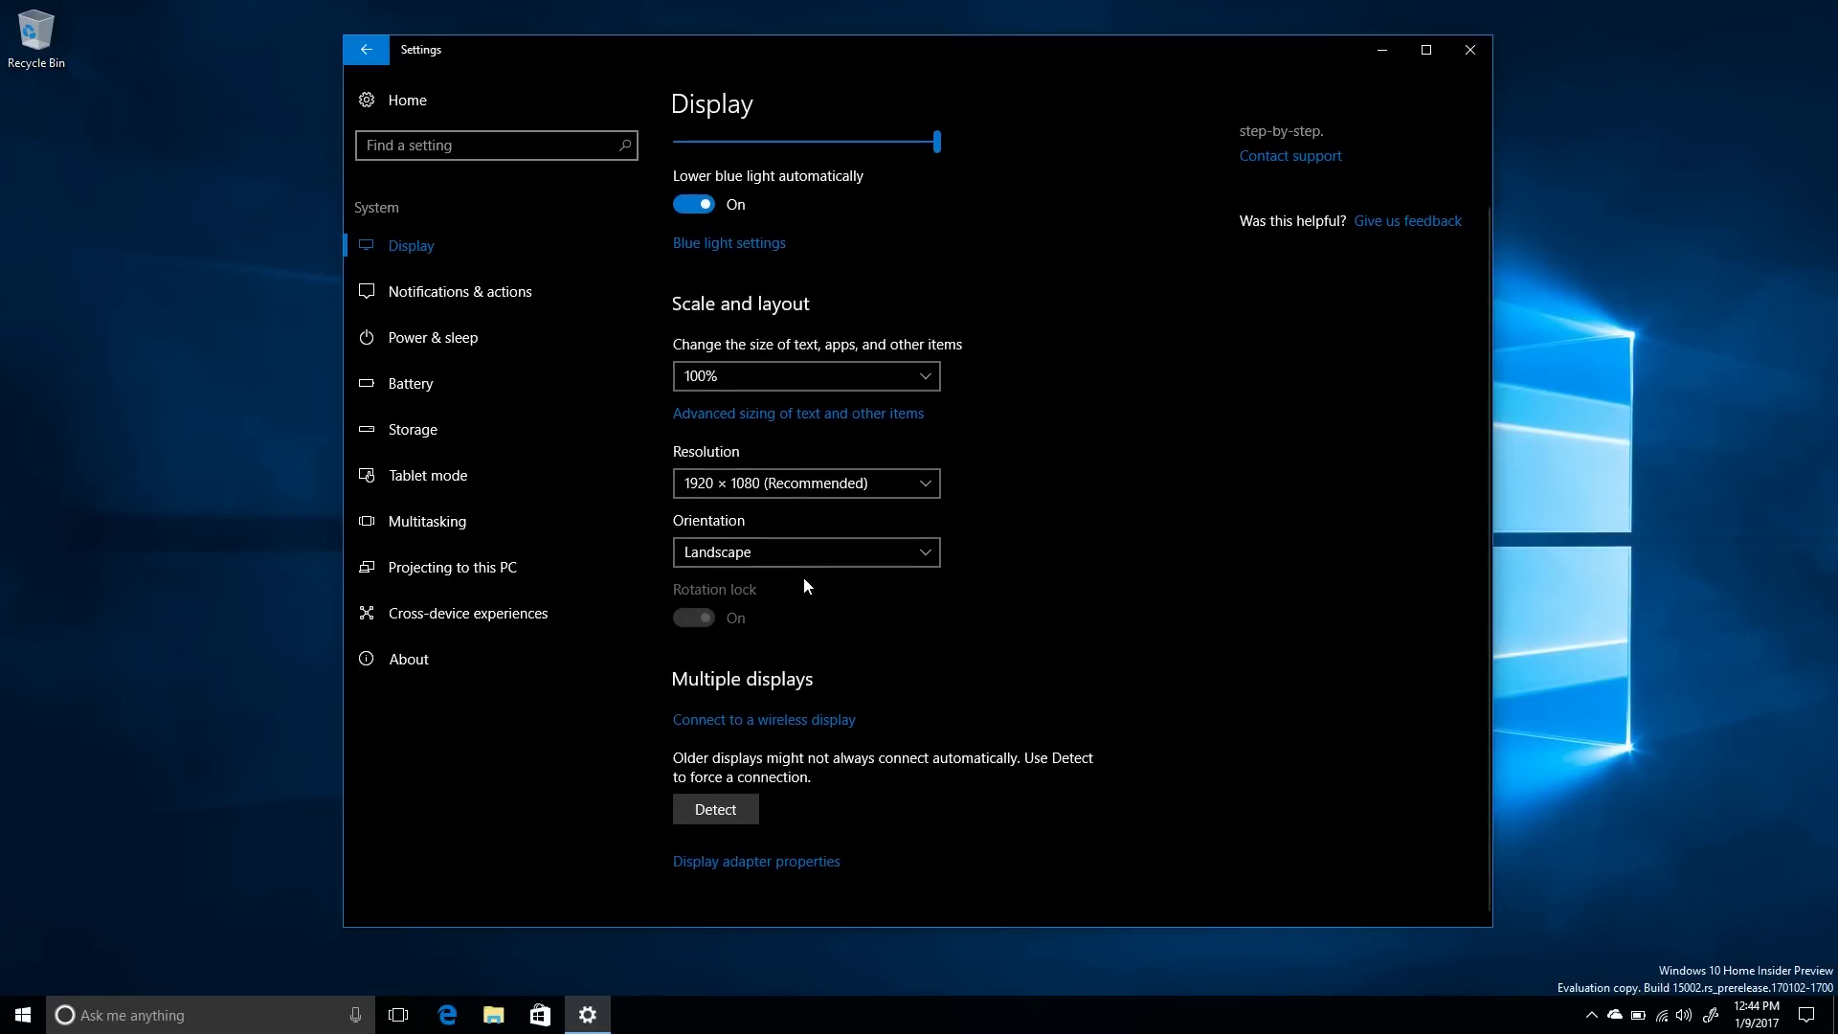
Step: Open the Bluetooth & other devices page and peek at the related Display settings
click(364, 55)
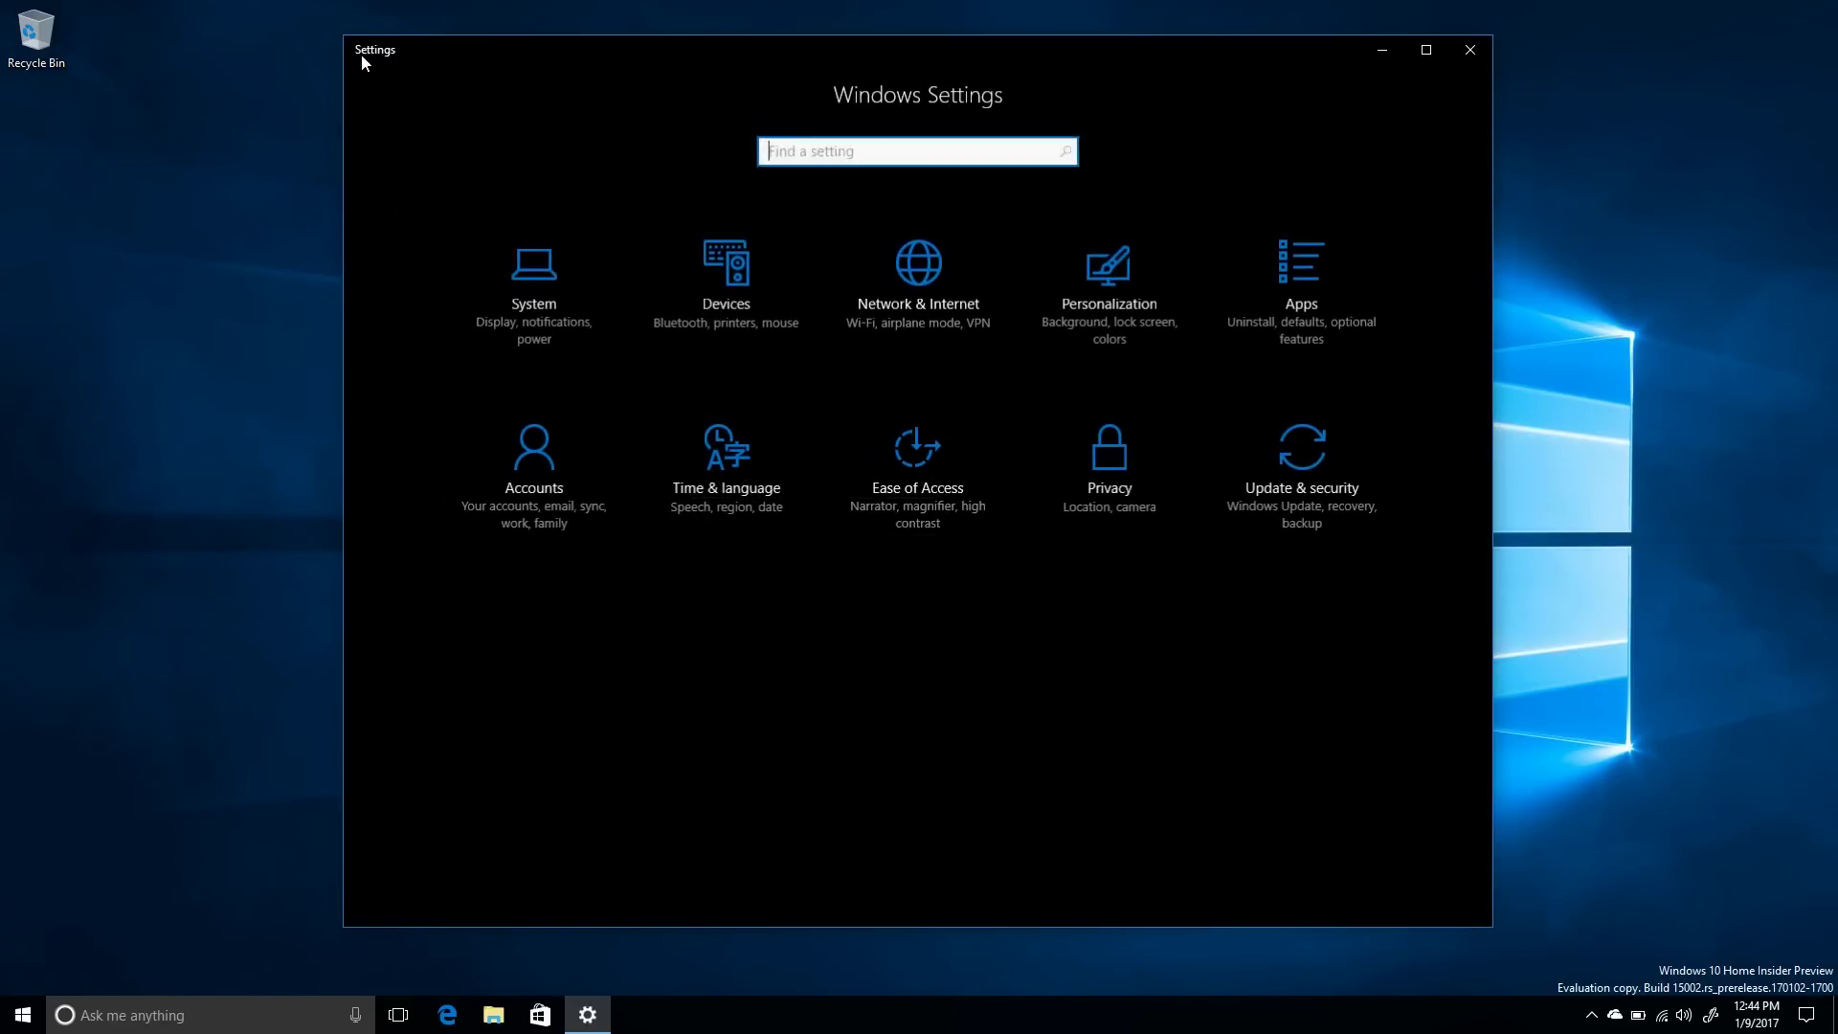
click(772, 297)
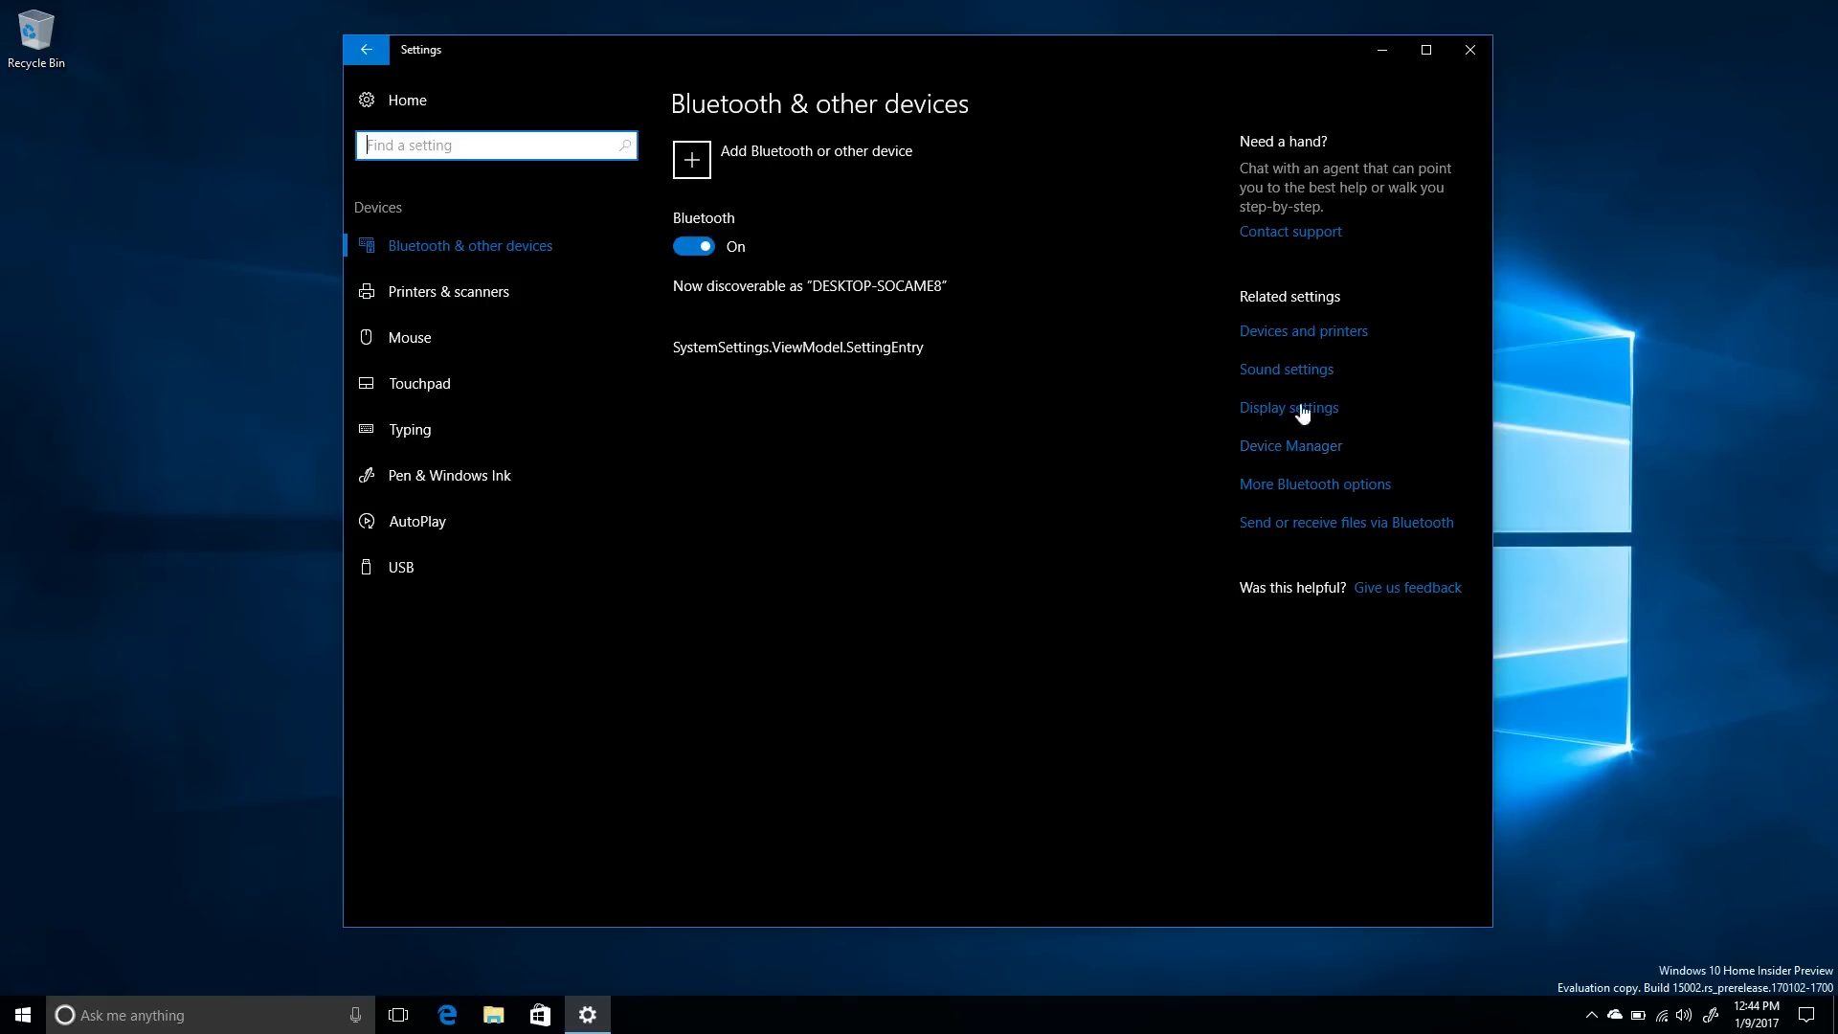
click(1274, 417)
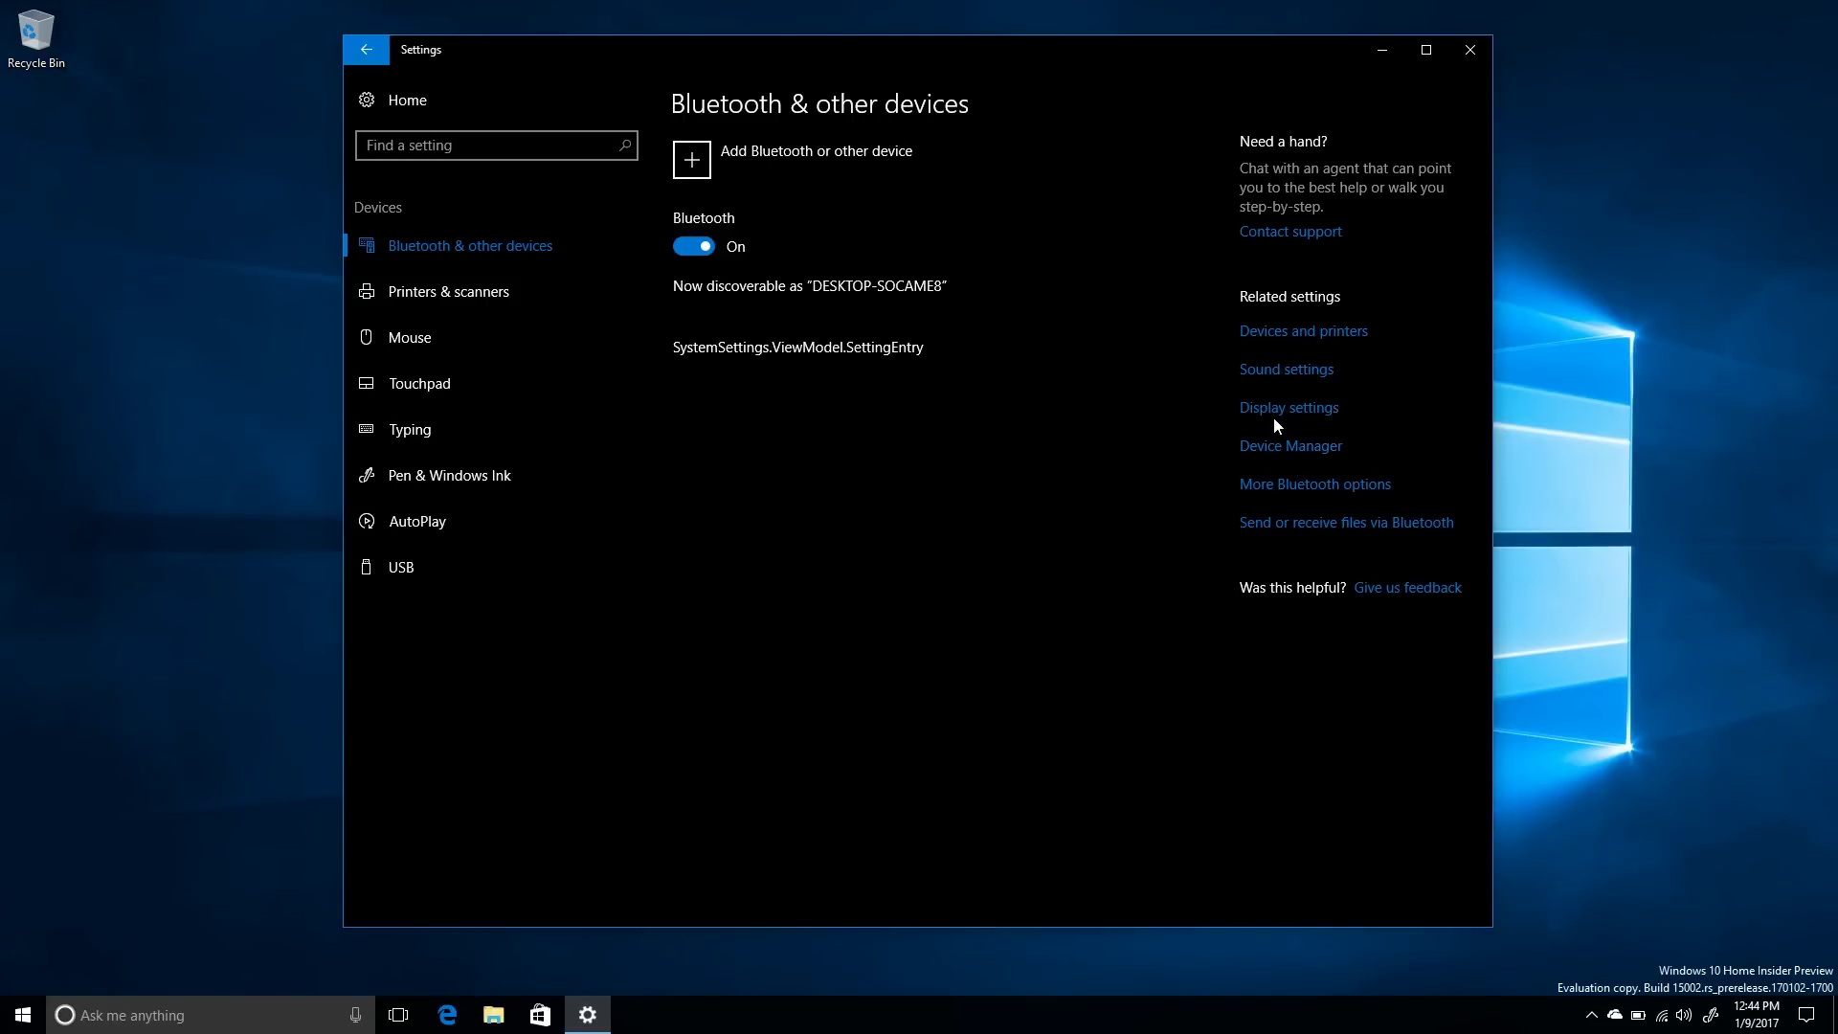
click(1262, 406)
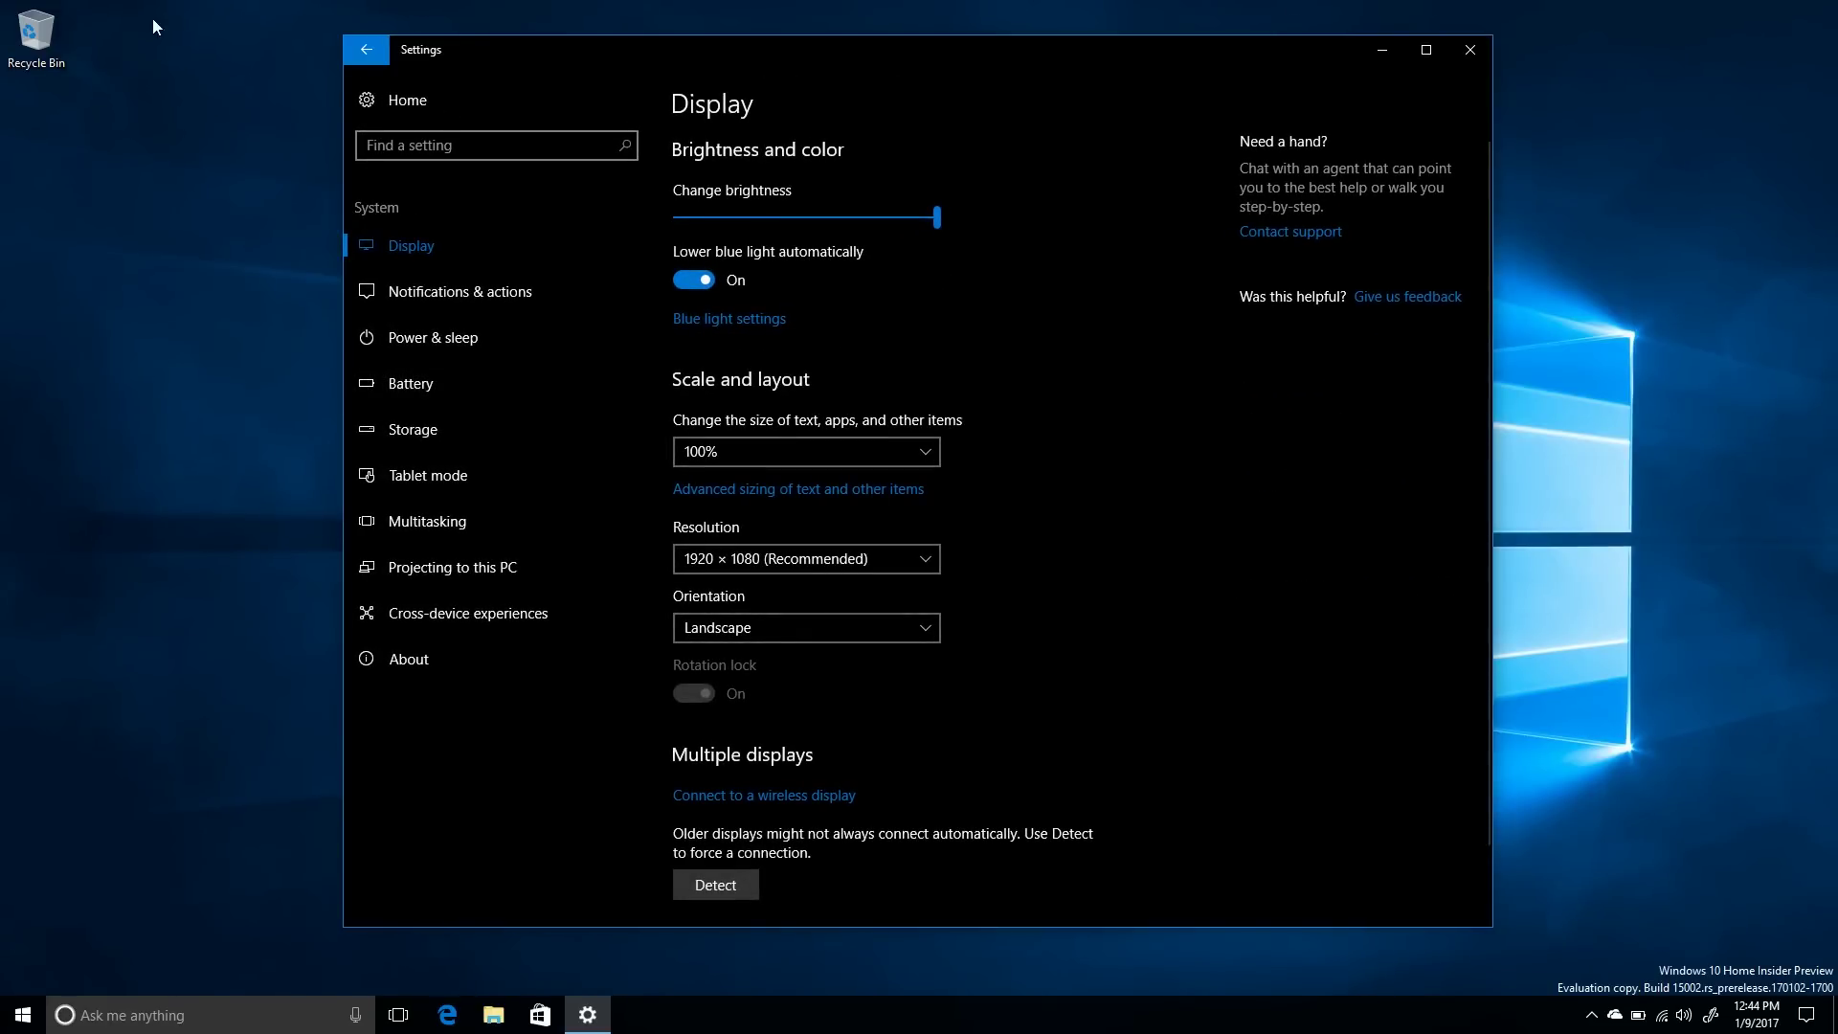
Step: Back on the Bluetooth page, view the classic Devices and Printers window, then close it
click(356, 55)
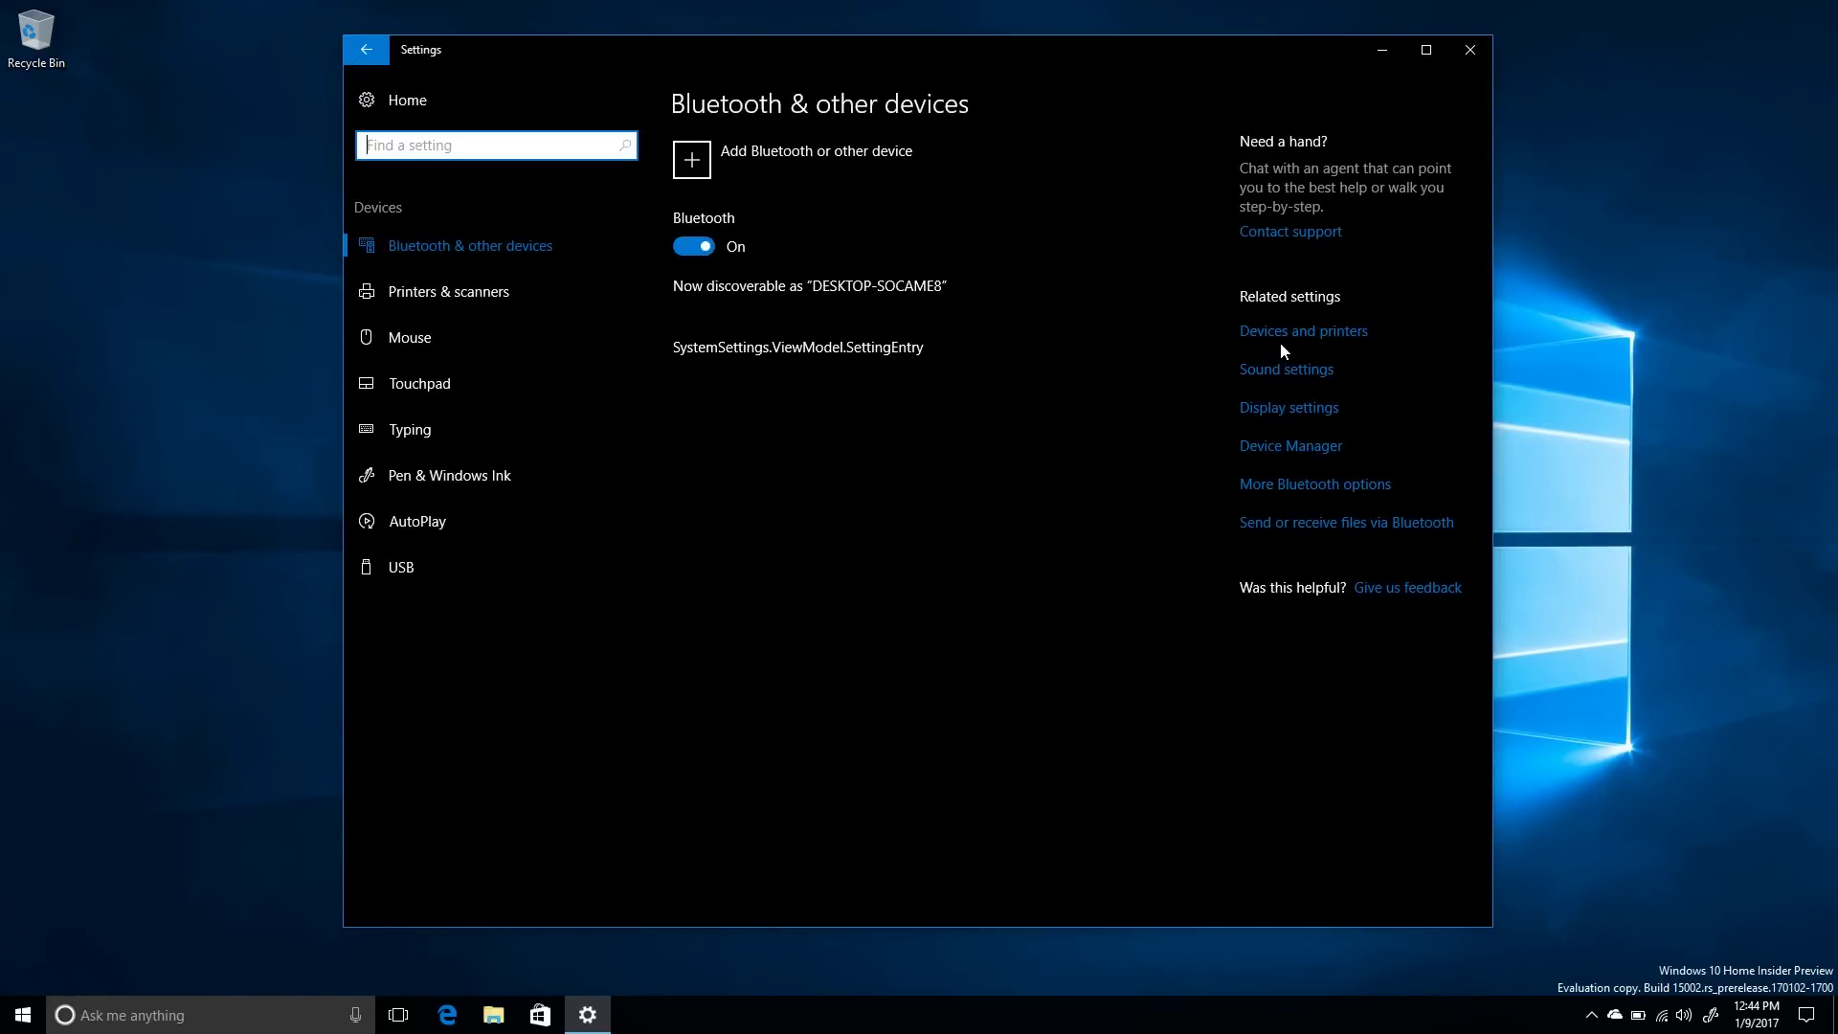
click(1277, 340)
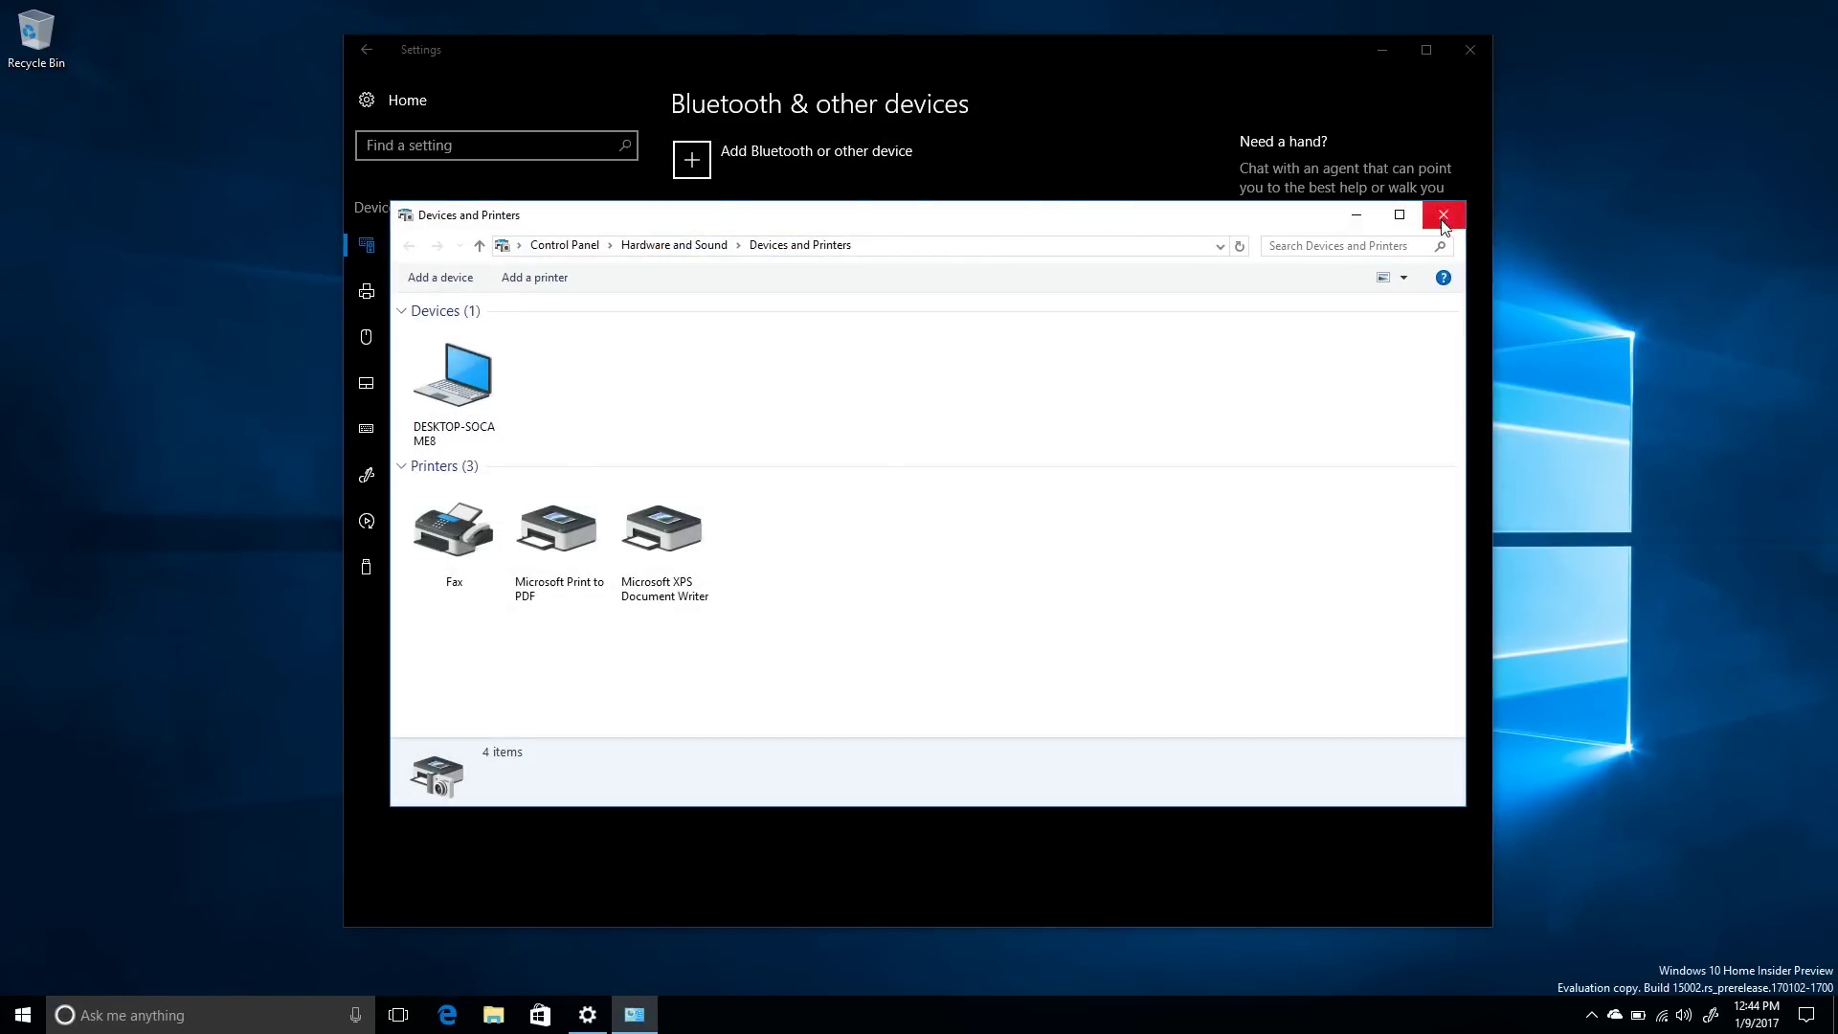
click(1446, 211)
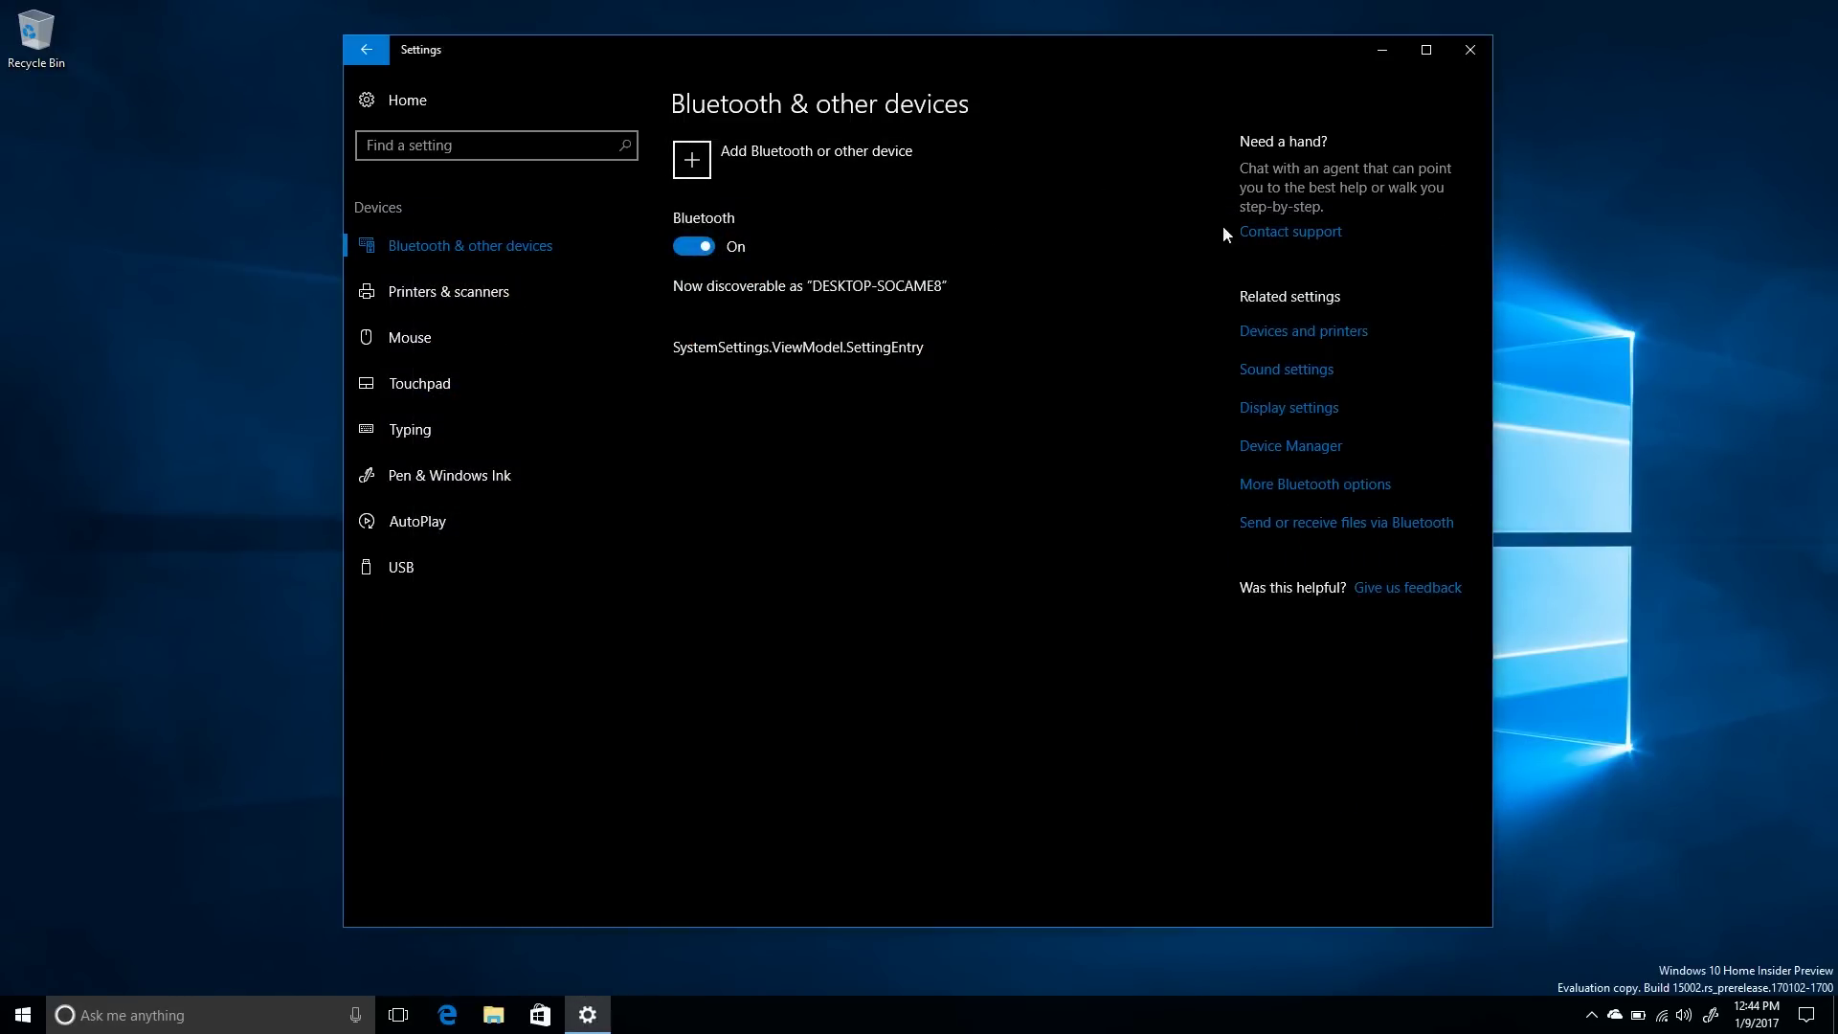
Step: Go to Personalization and bring up the Themes page
click(375, 53)
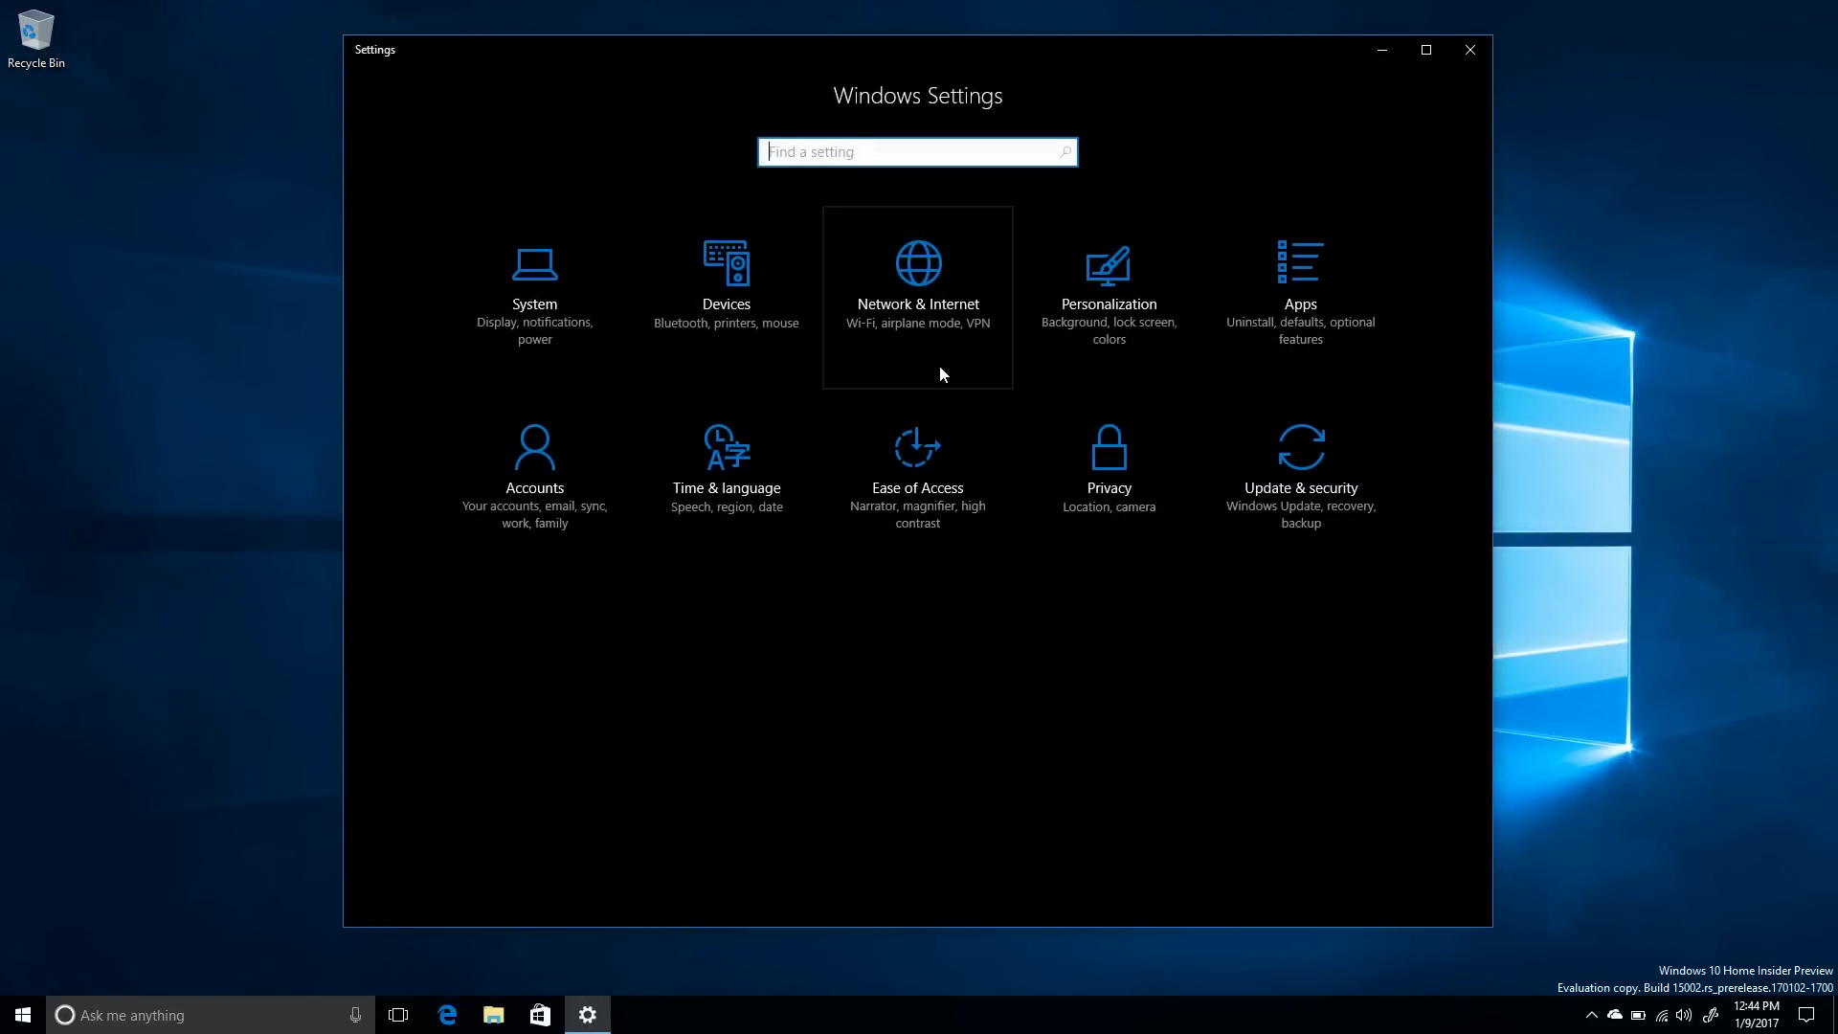
click(1106, 330)
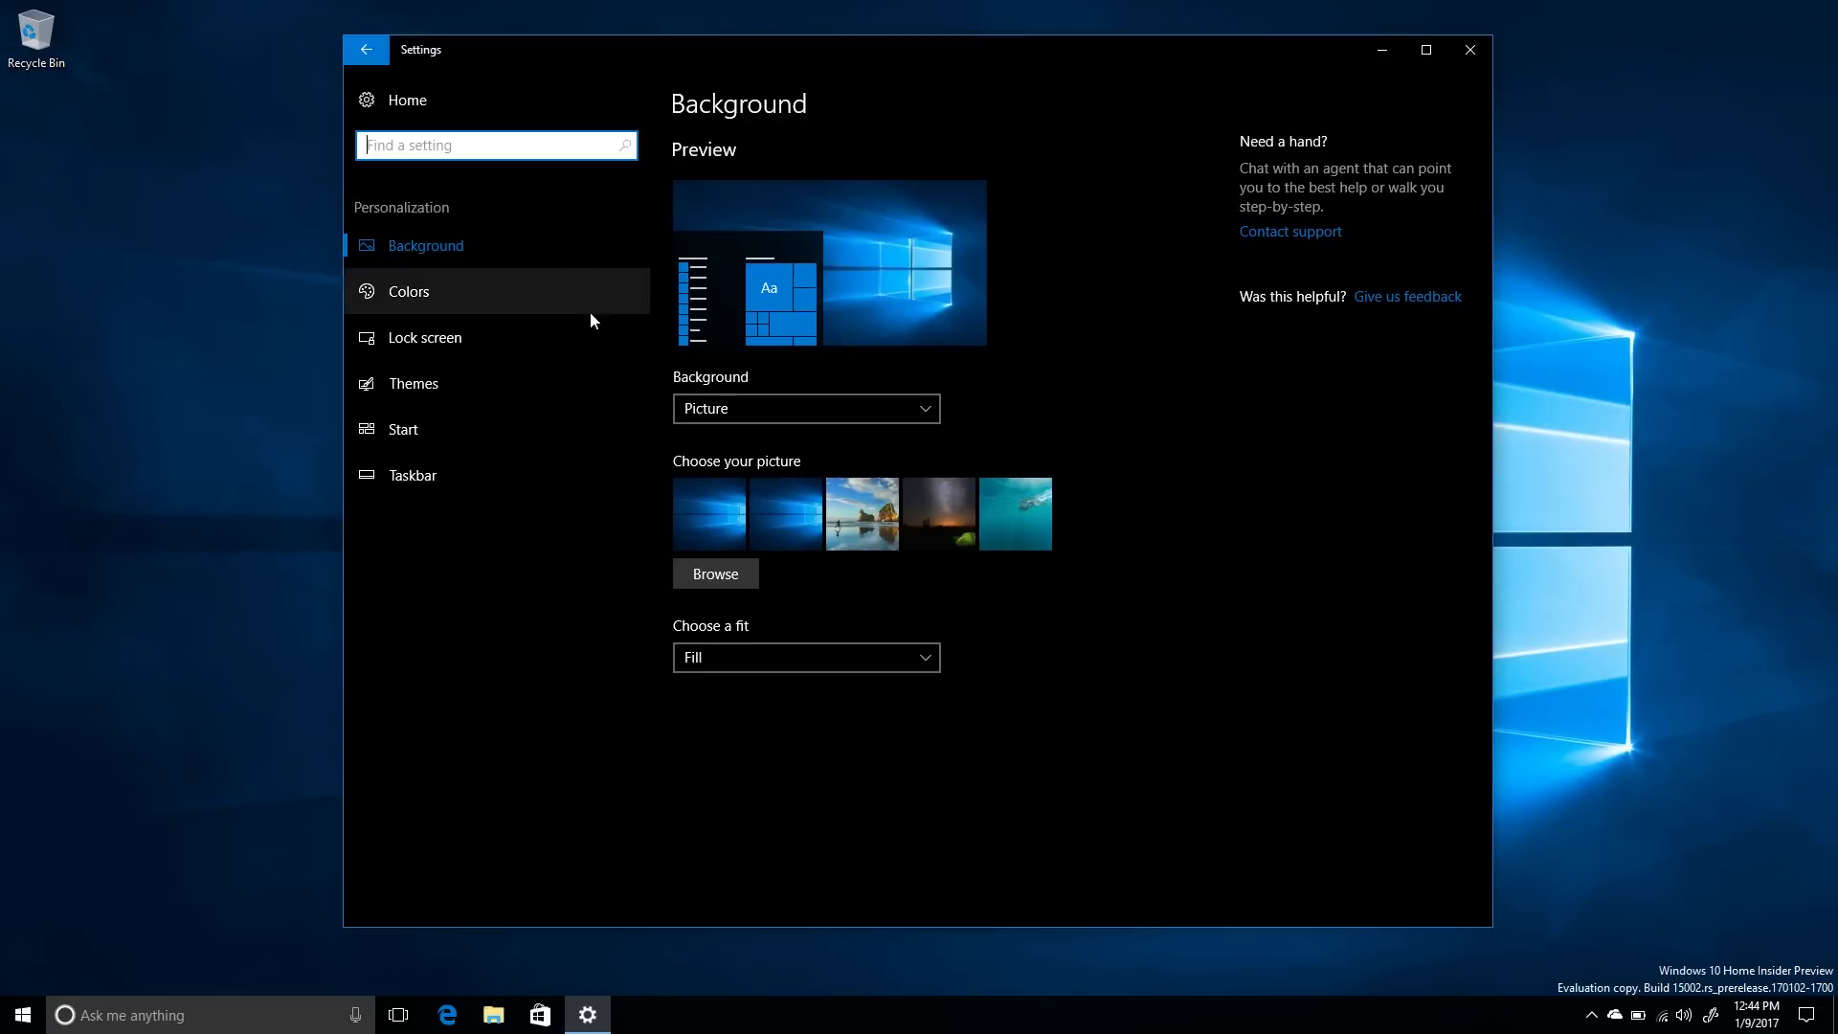
click(521, 414)
click(502, 388)
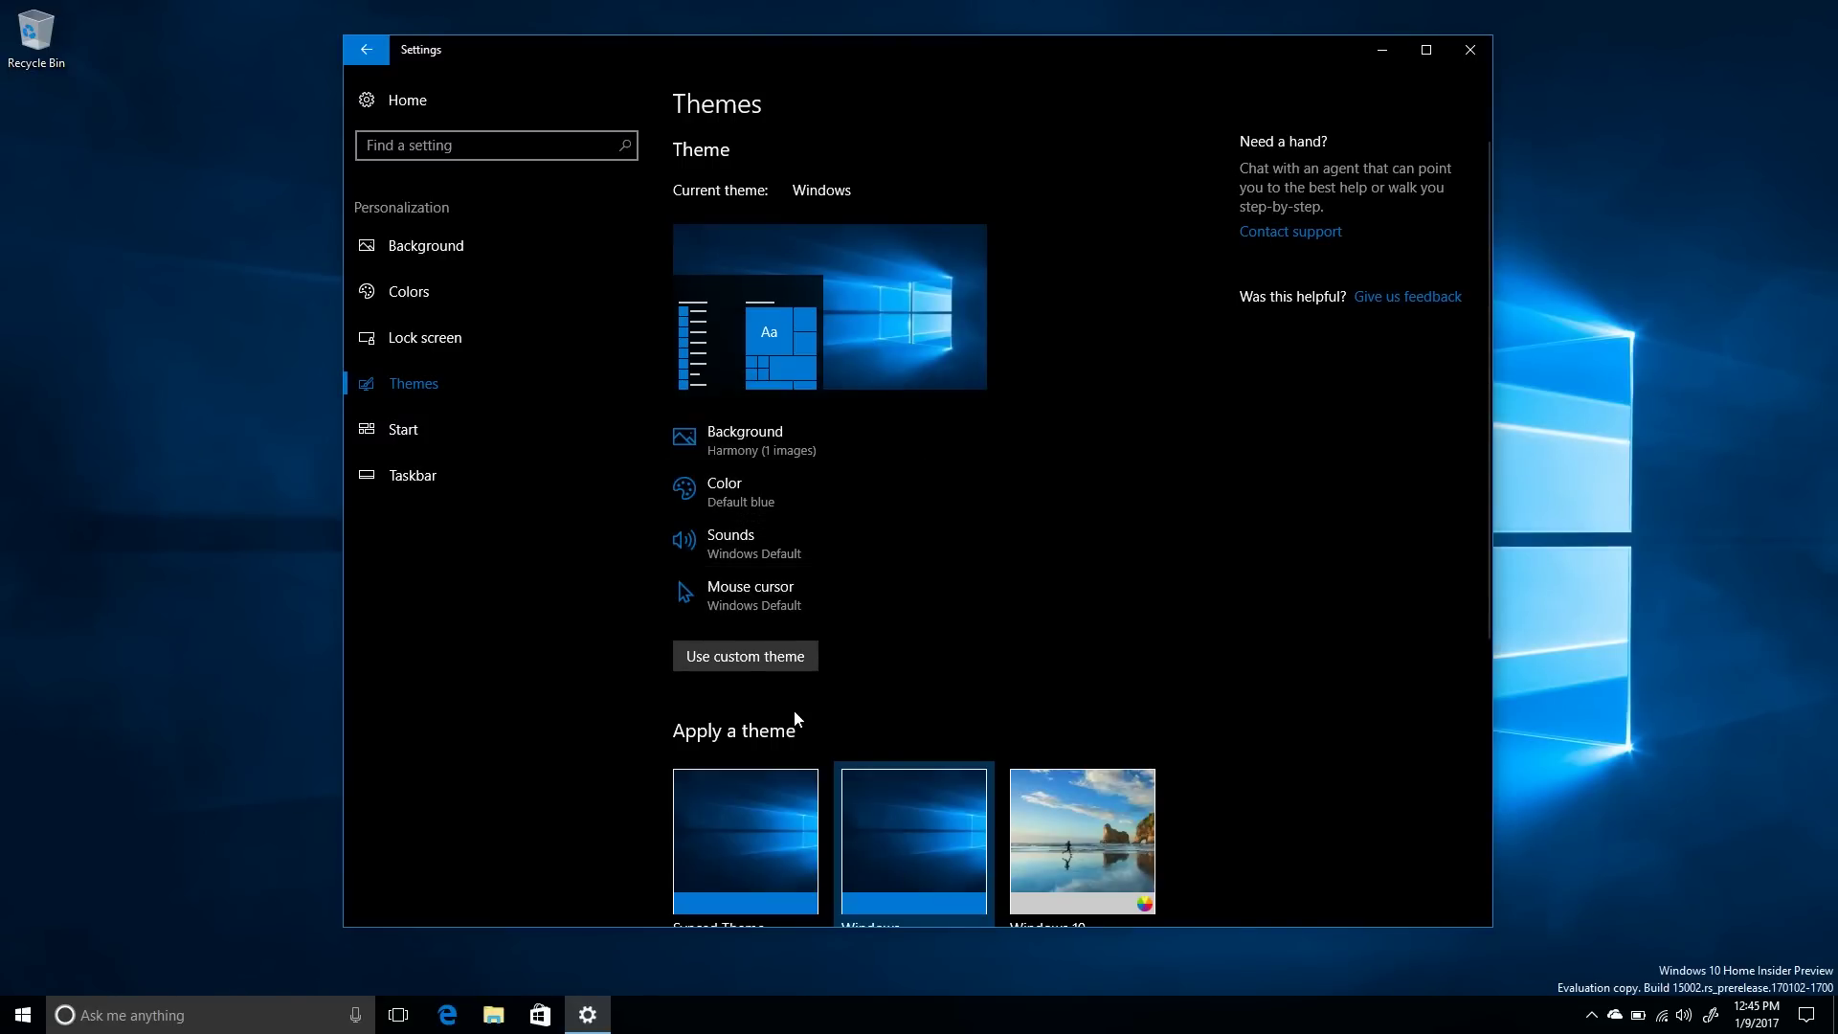
Step: Apply the Windows 10 theme, then switch to the Flowers theme
scroll(979, 519, down, 3)
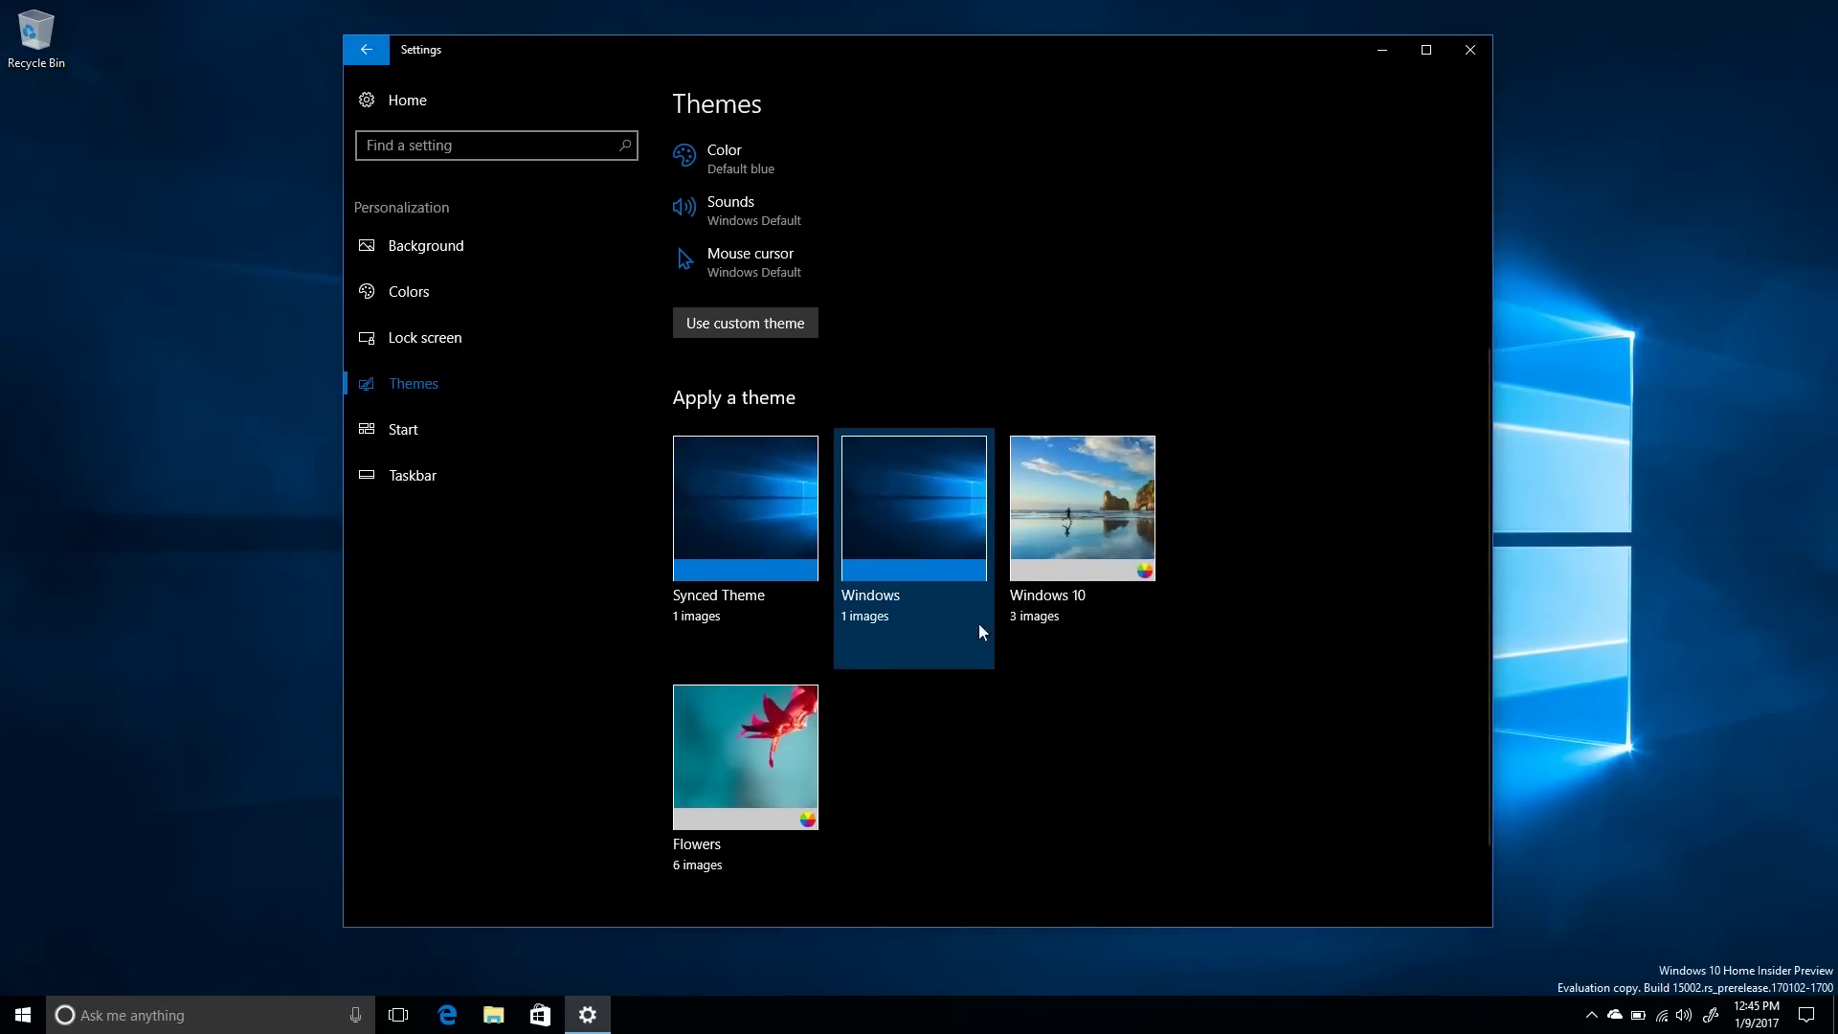
click(1094, 589)
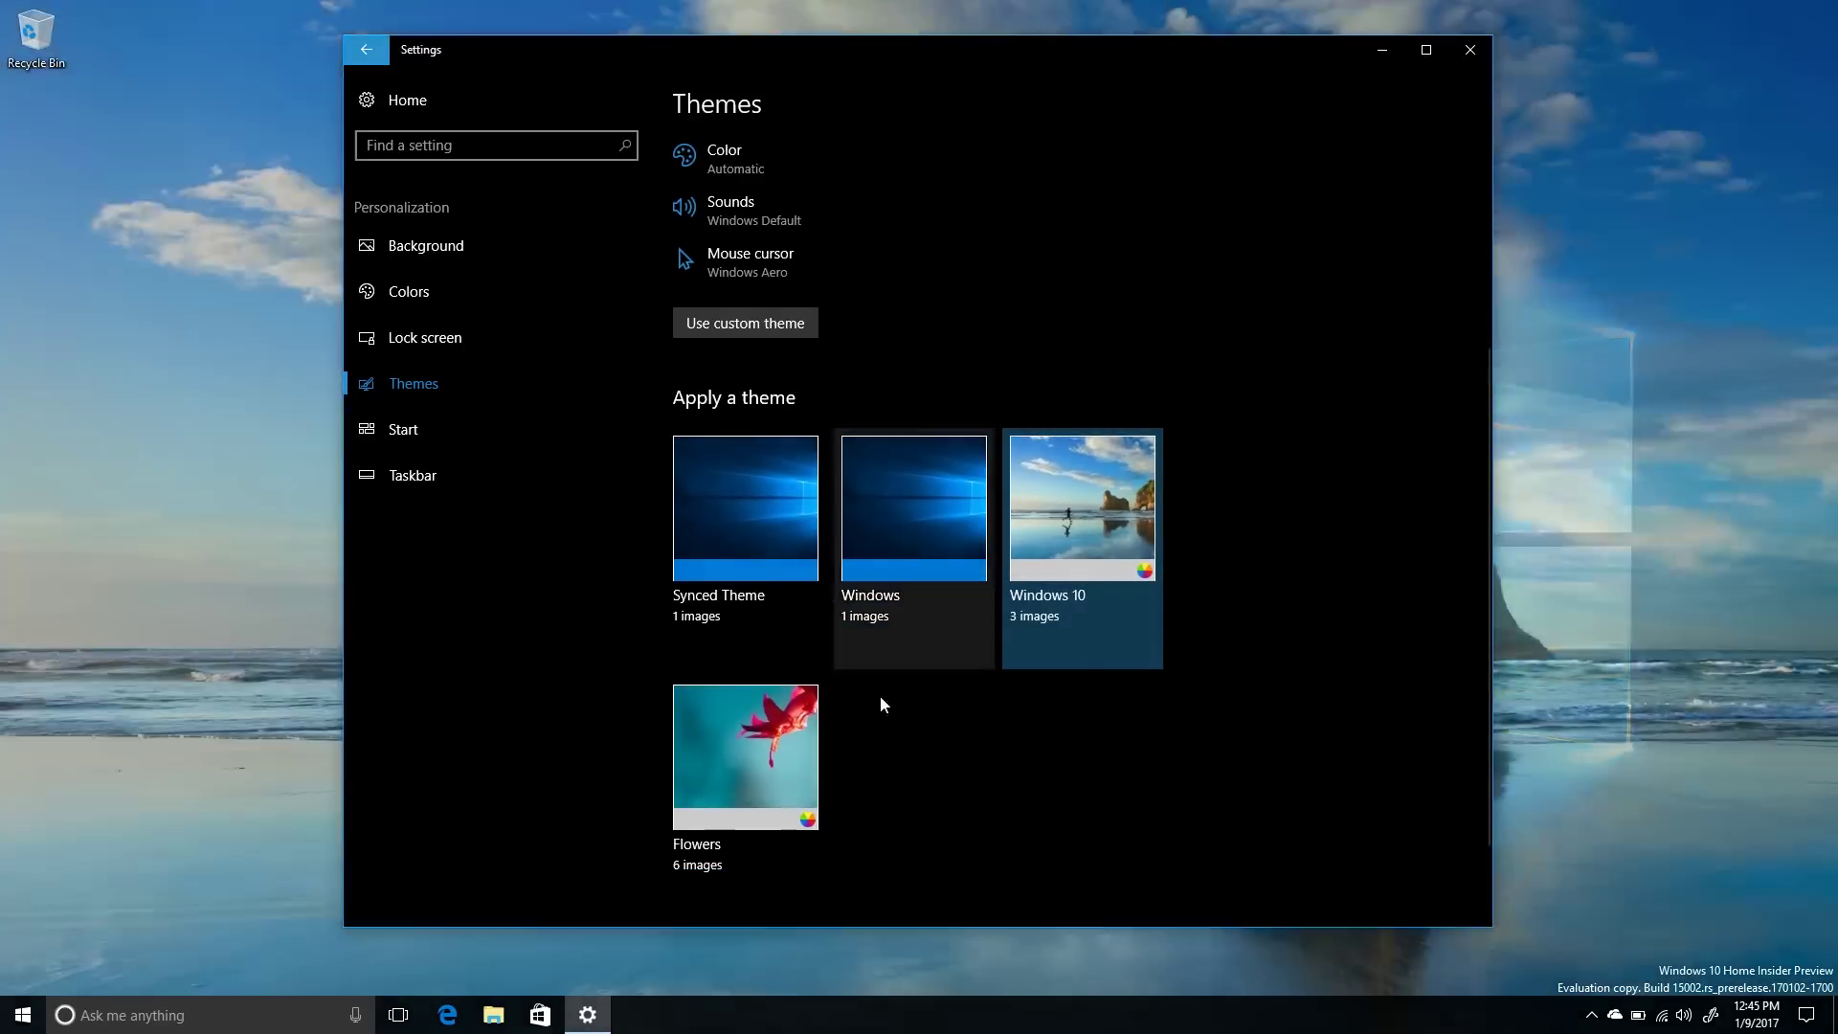
click(709, 803)
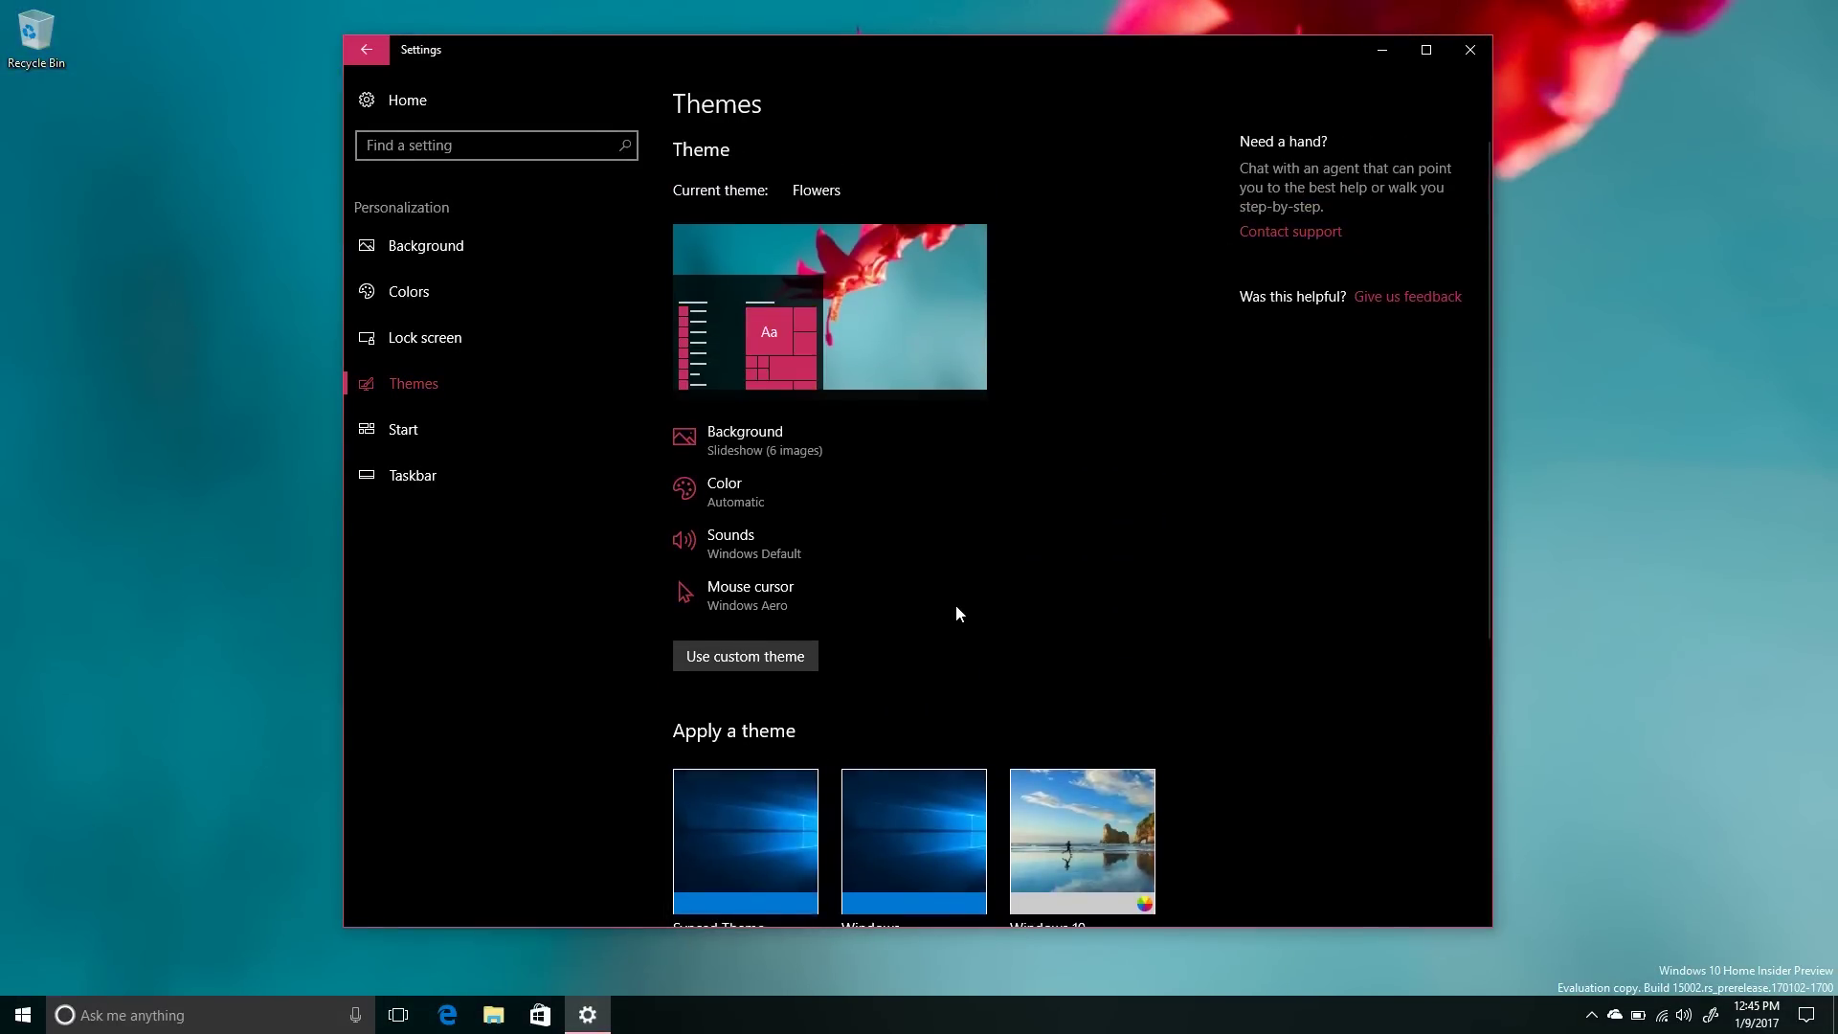
Step: Review the Colors page: automatic accent colour, transparency on and Dark app mode
scroll(955, 605, down, 2)
scroll(956, 606, up, 2)
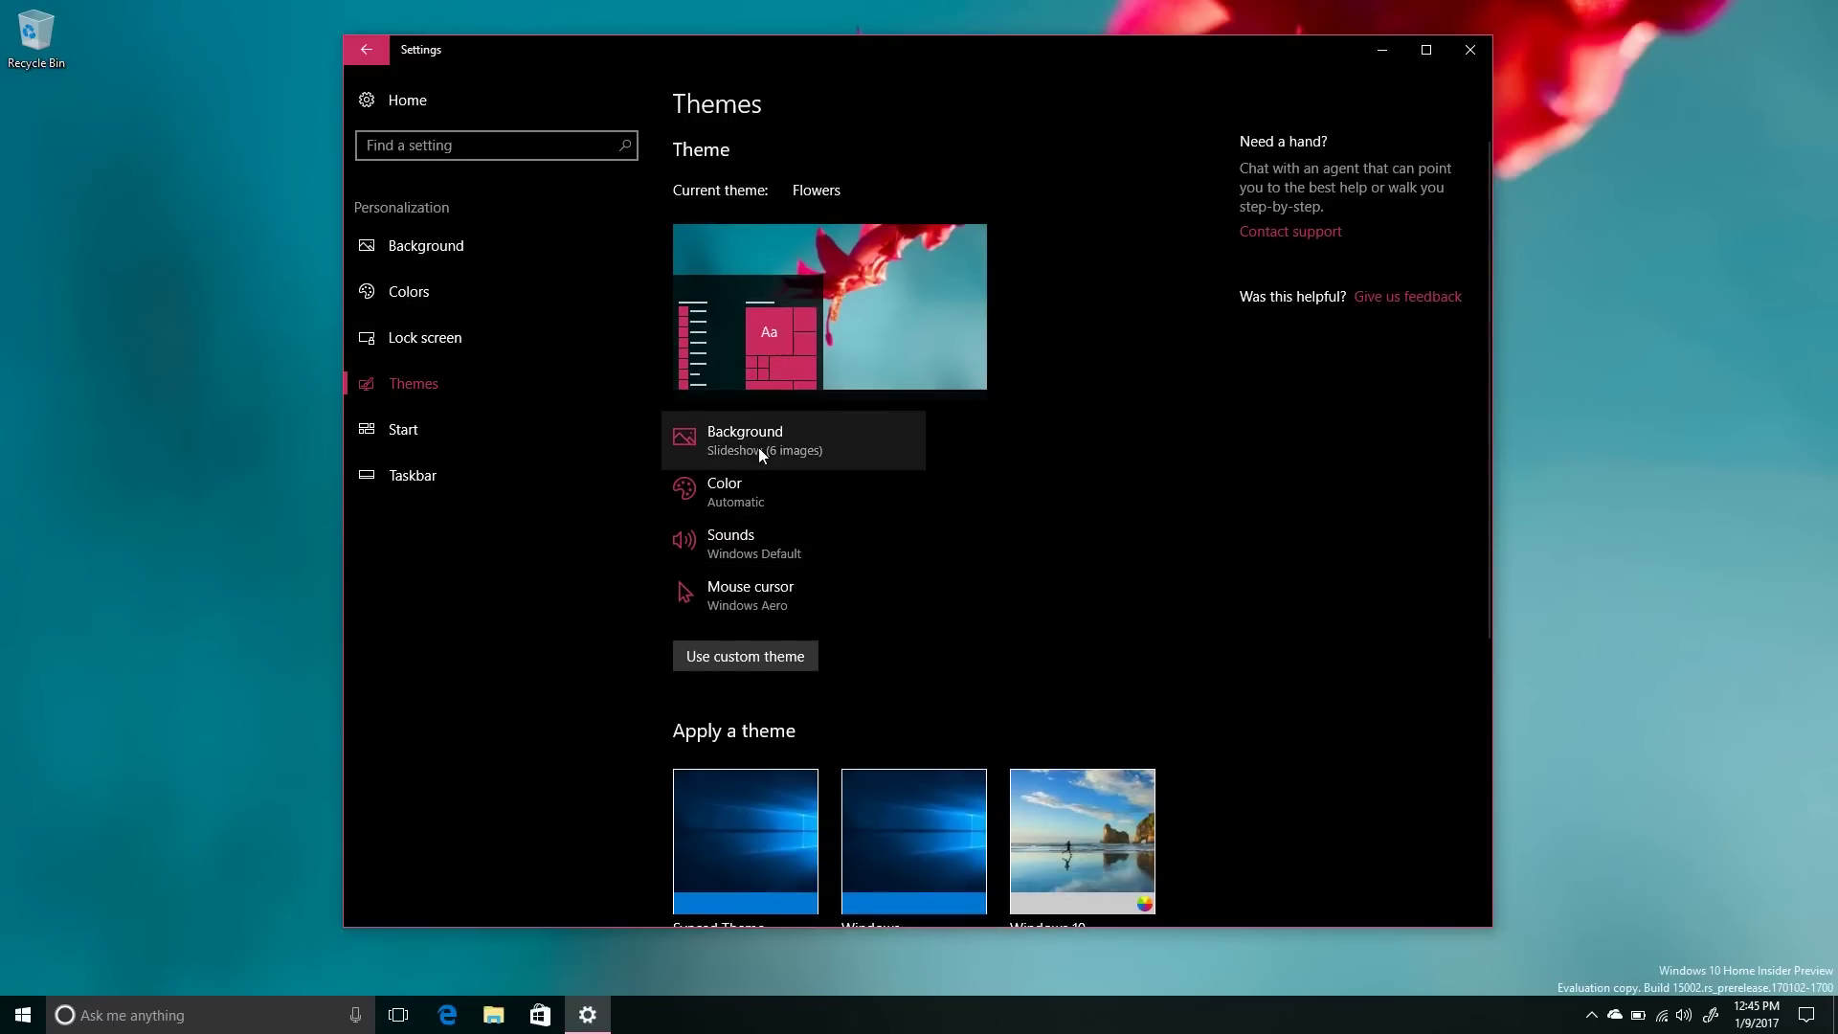
click(751, 492)
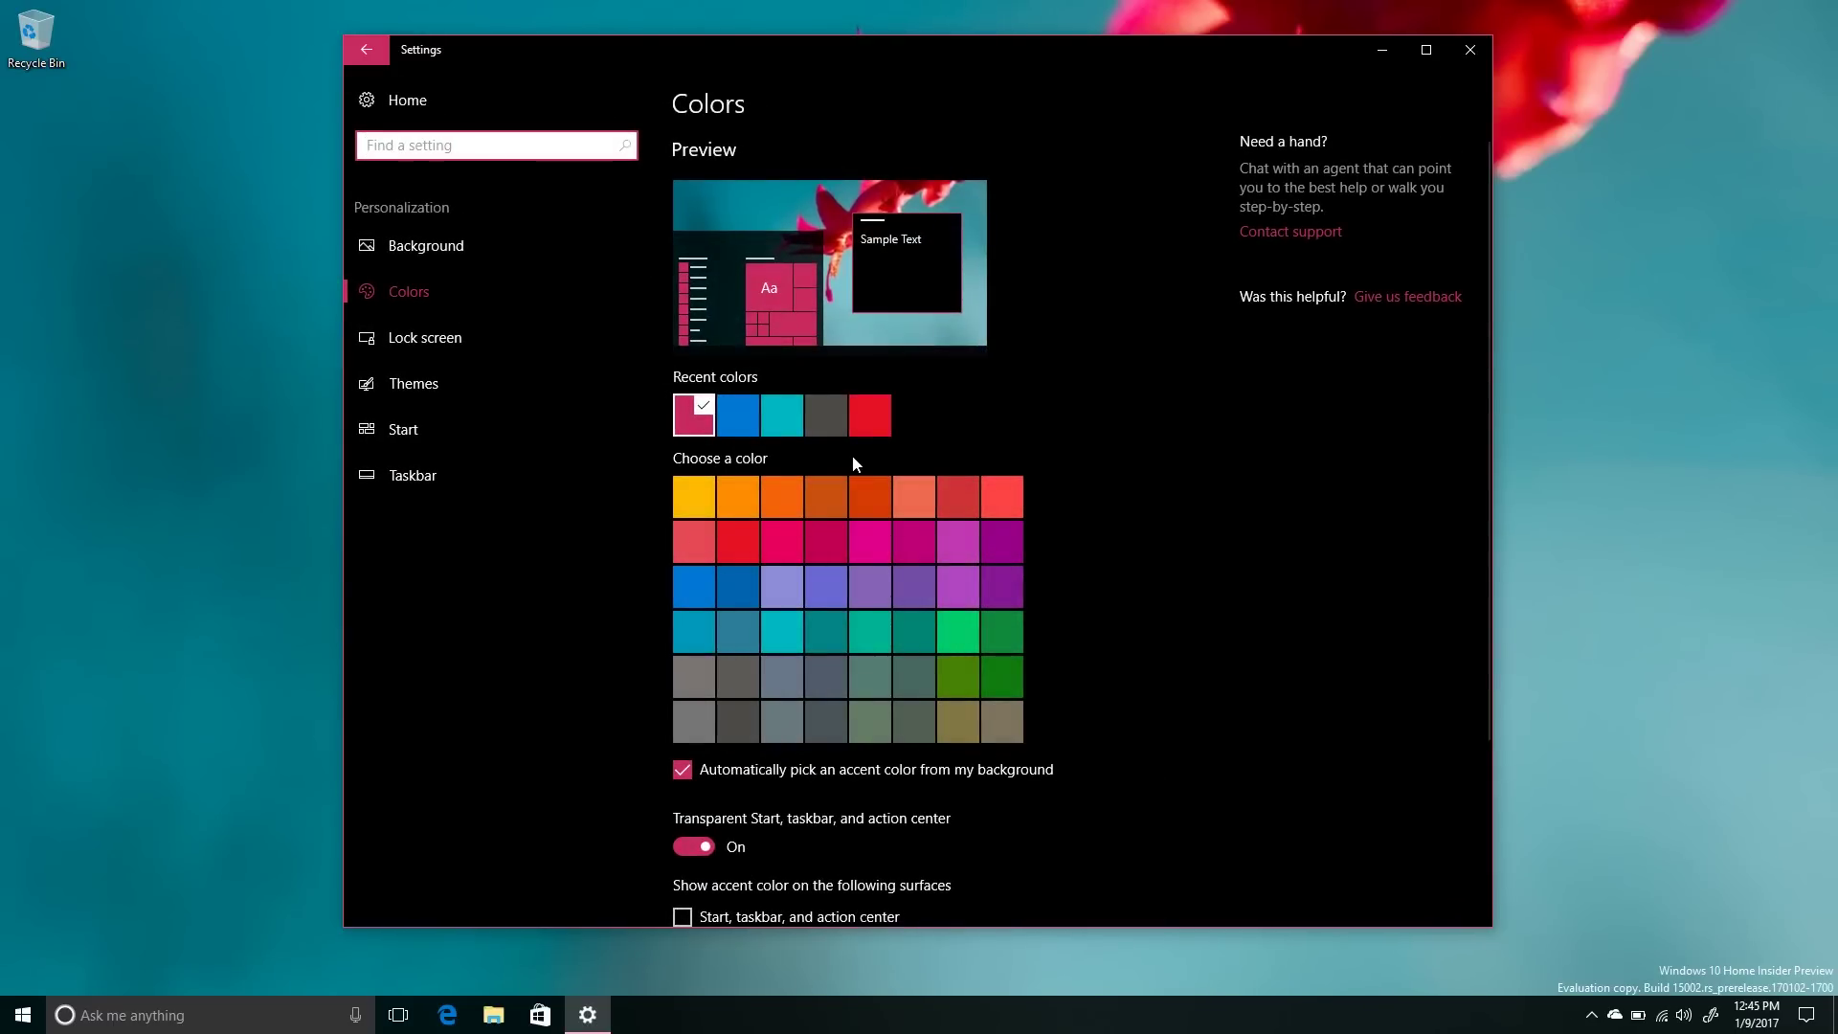
scroll(1002, 588, down, 2)
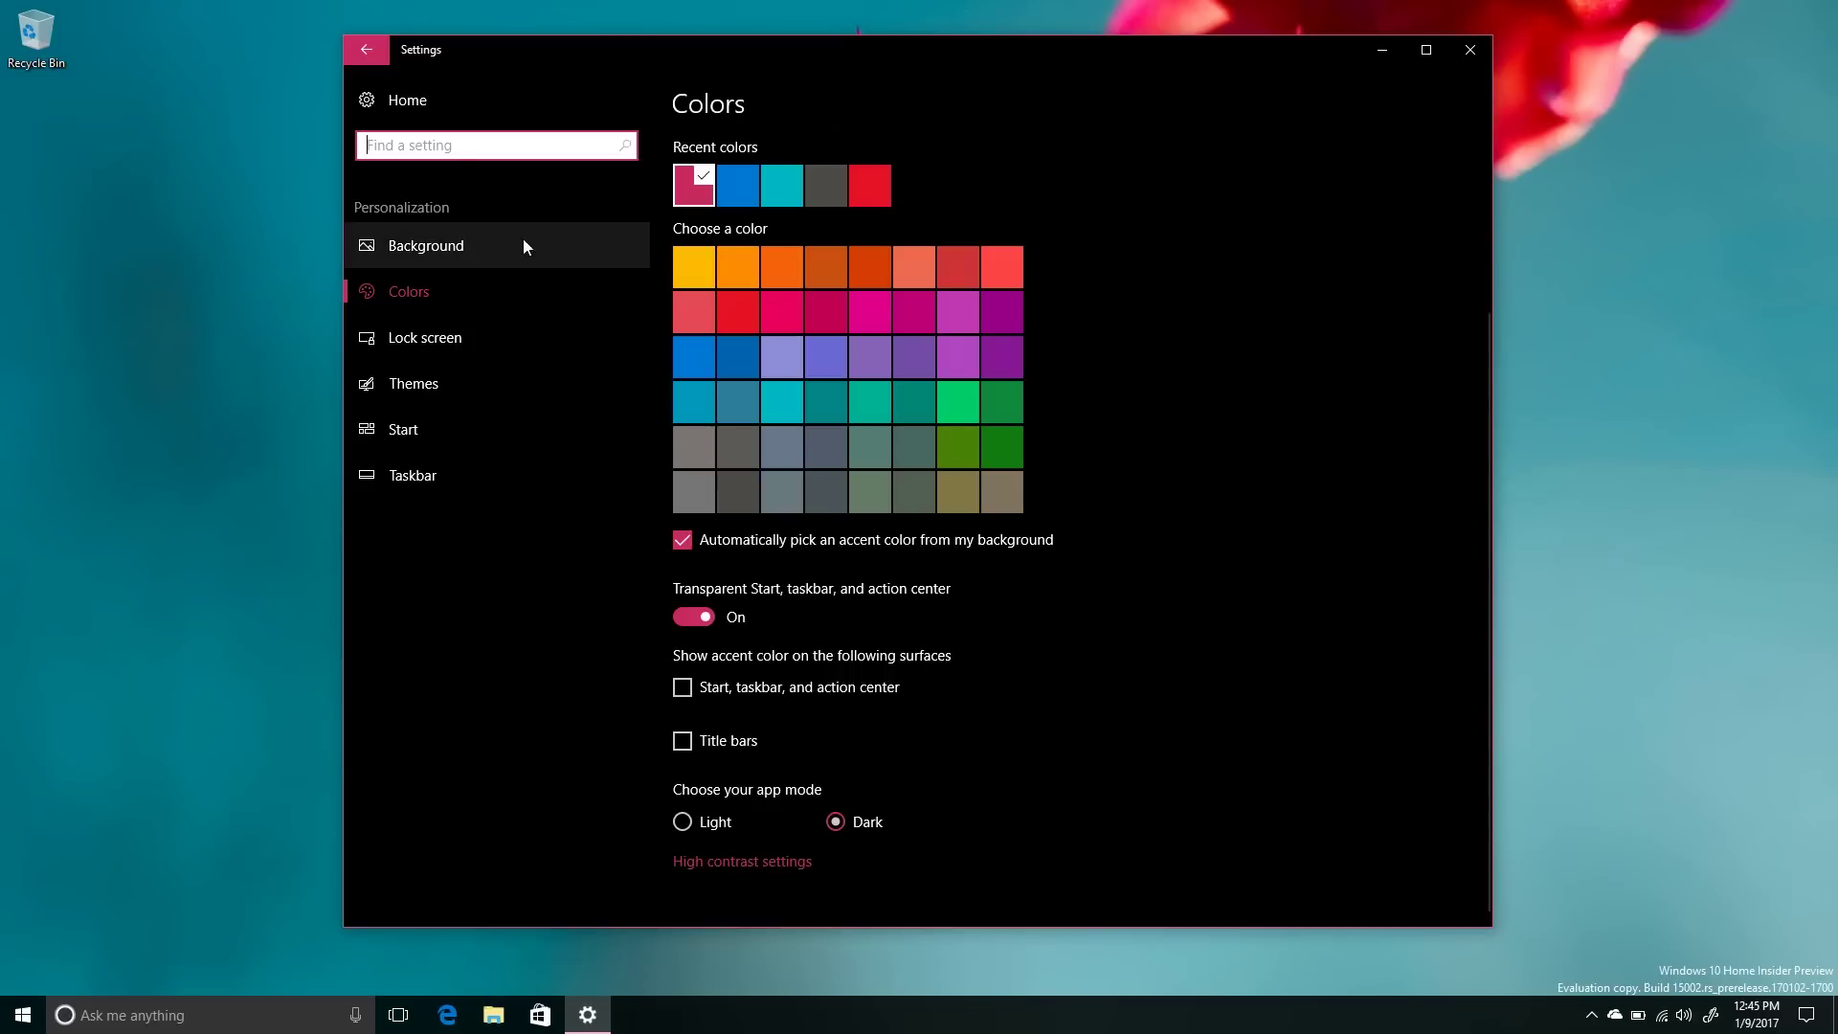
Step: In Update & security, retry the update and review the Advanced pause-updates options
click(436, 114)
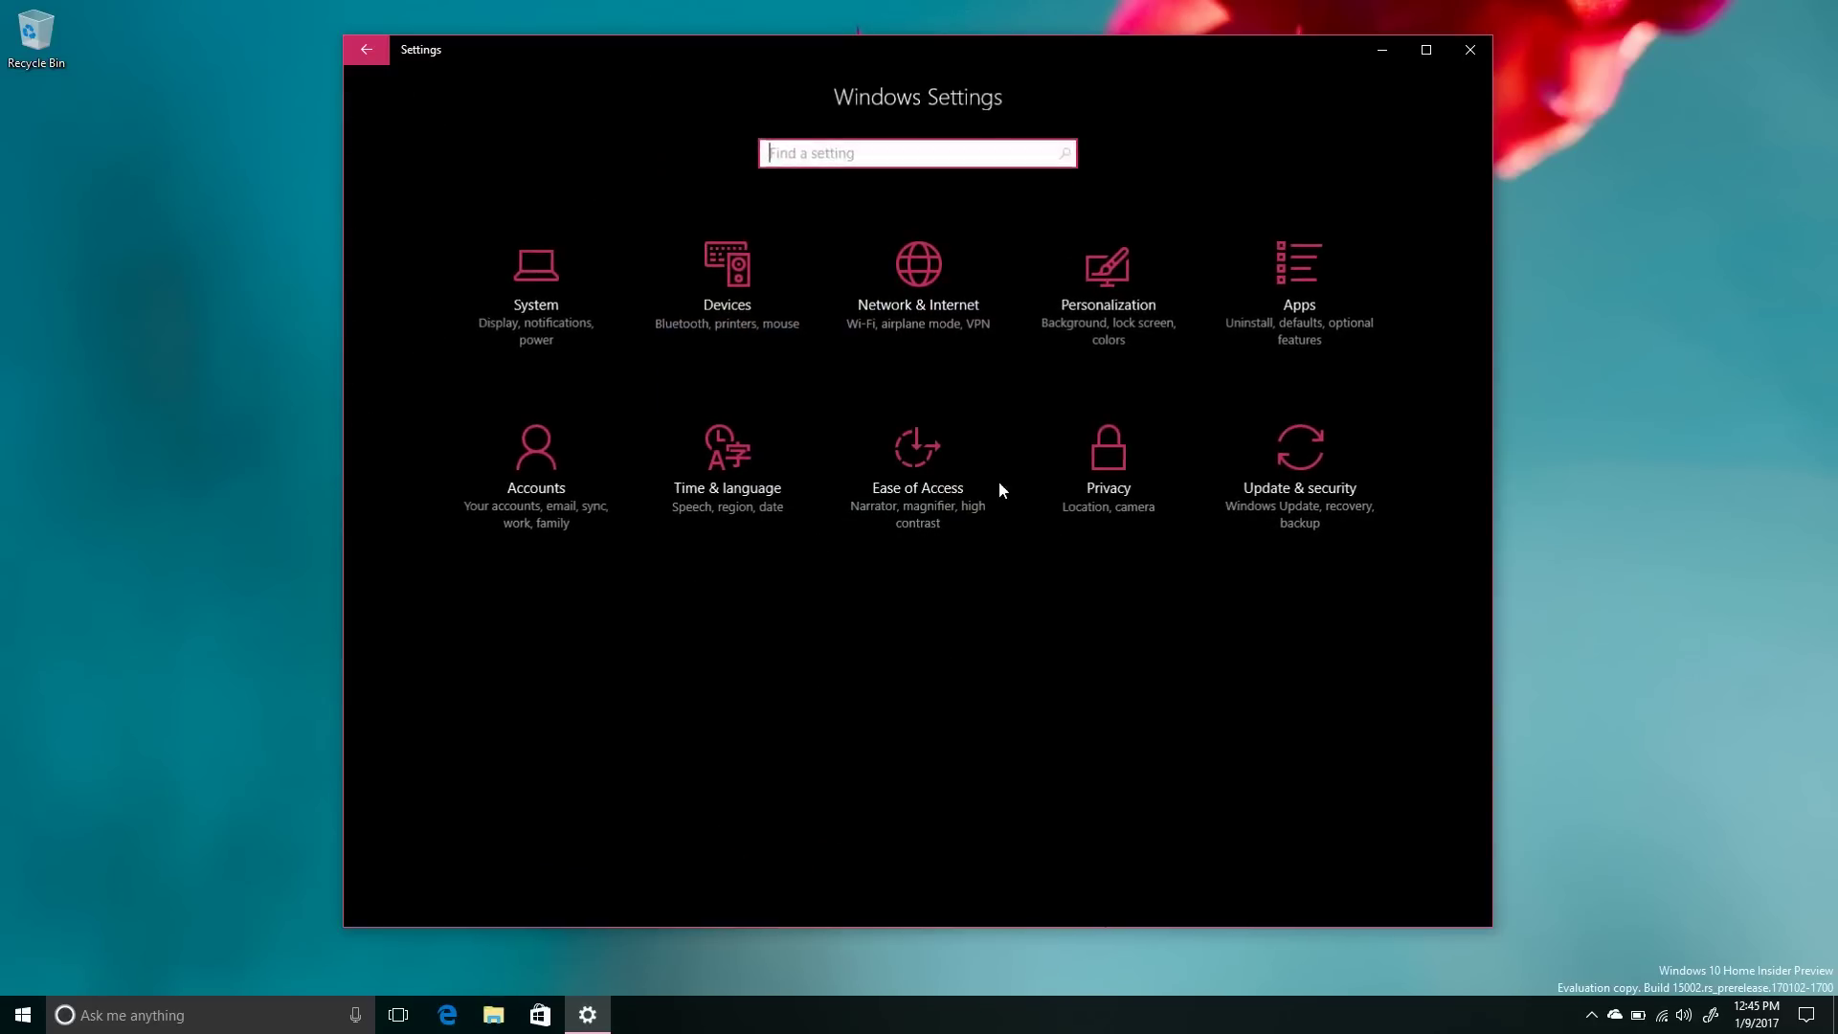
click(1273, 494)
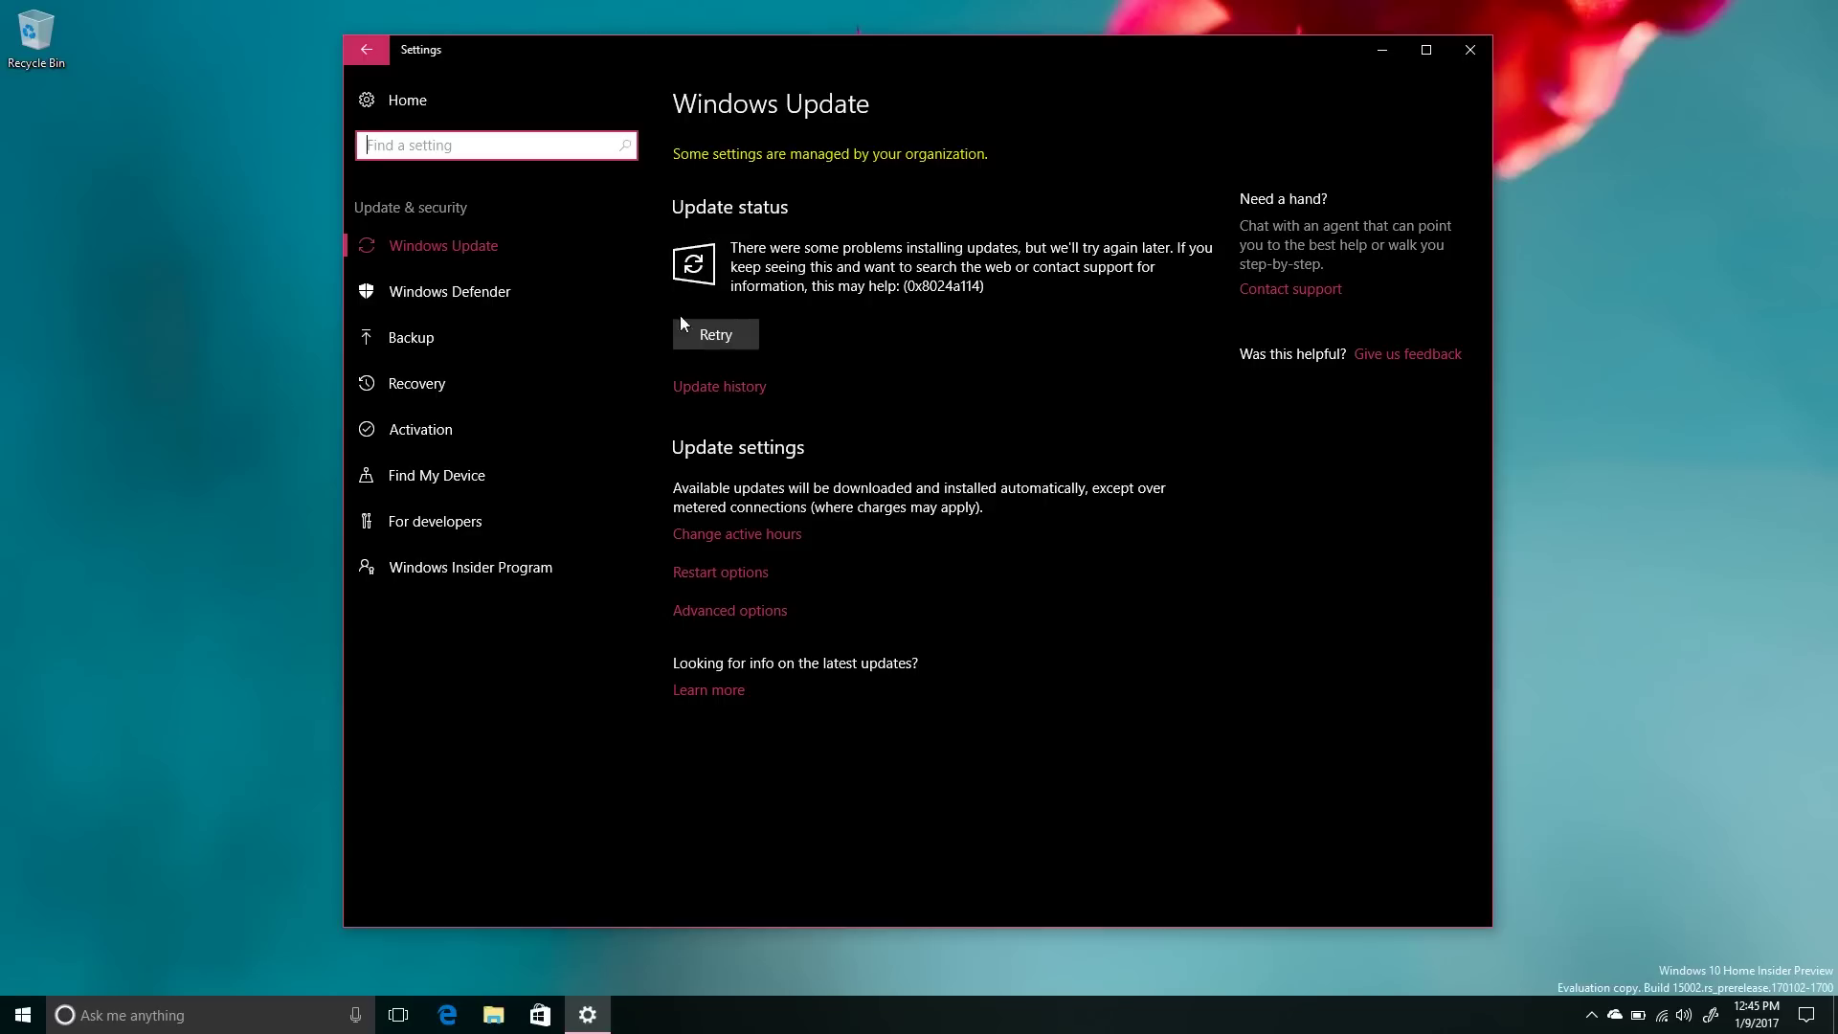
click(726, 338)
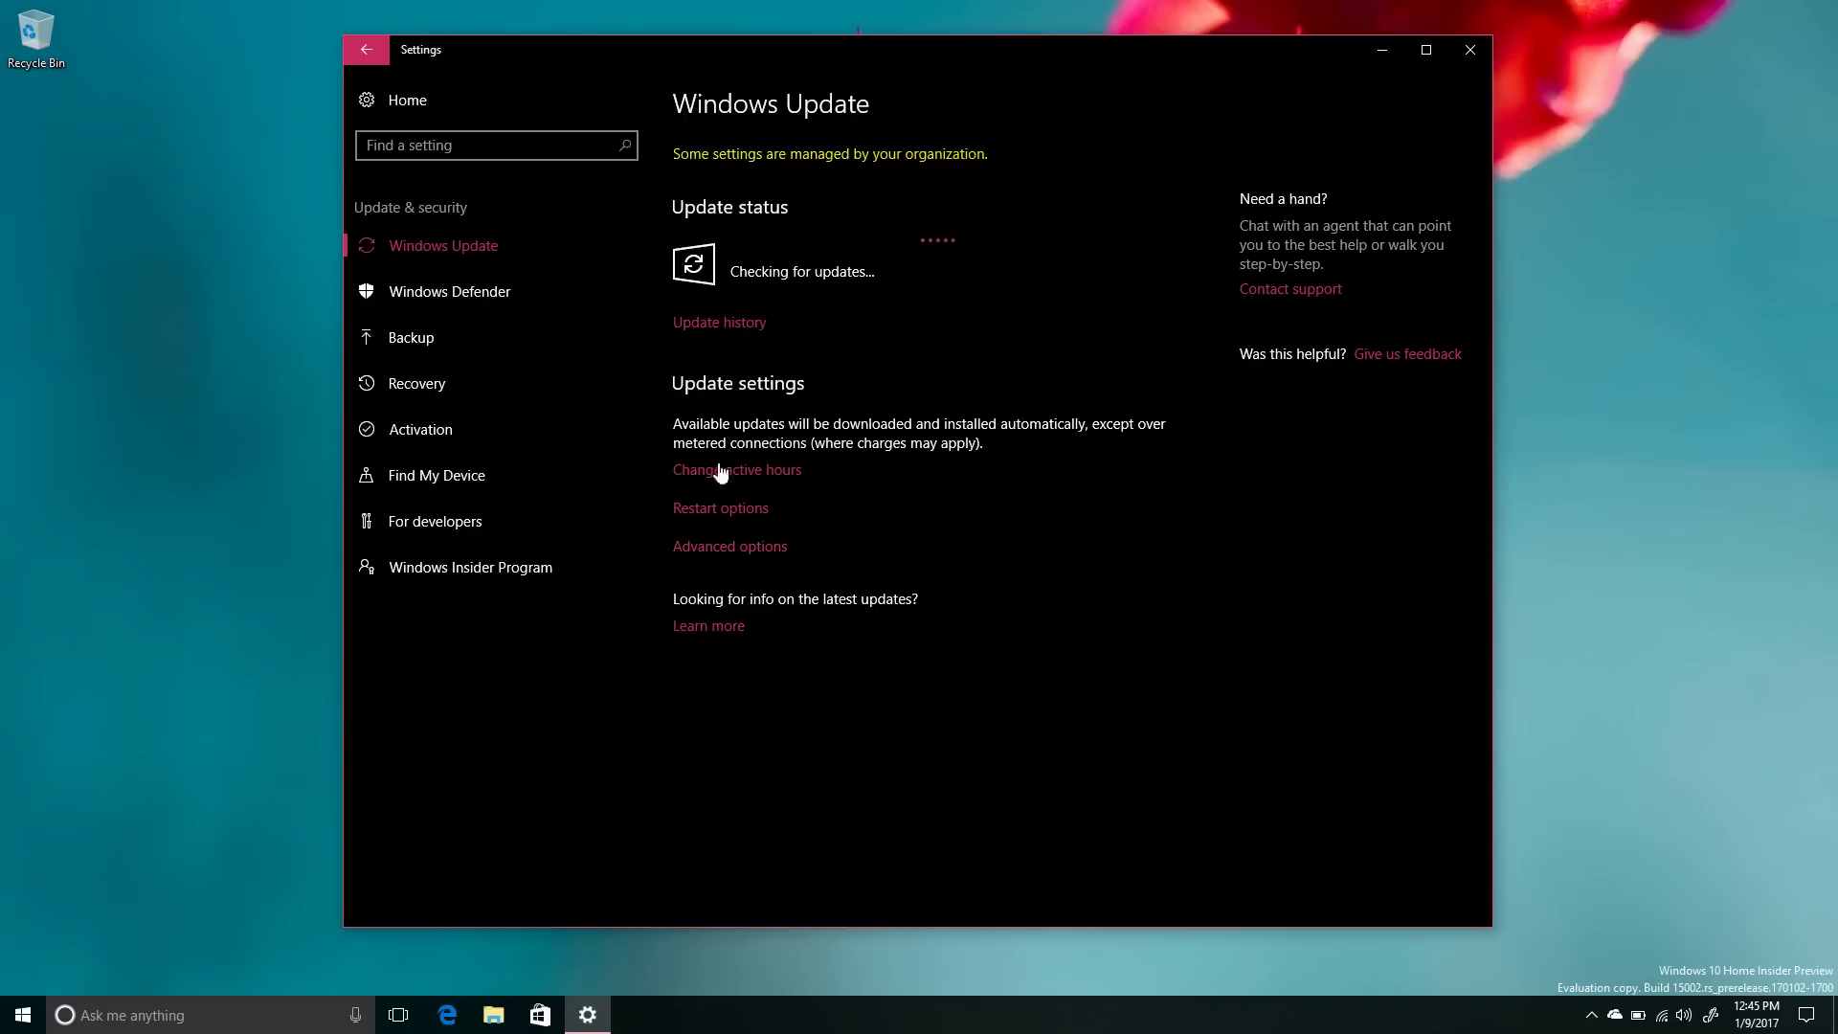
click(713, 545)
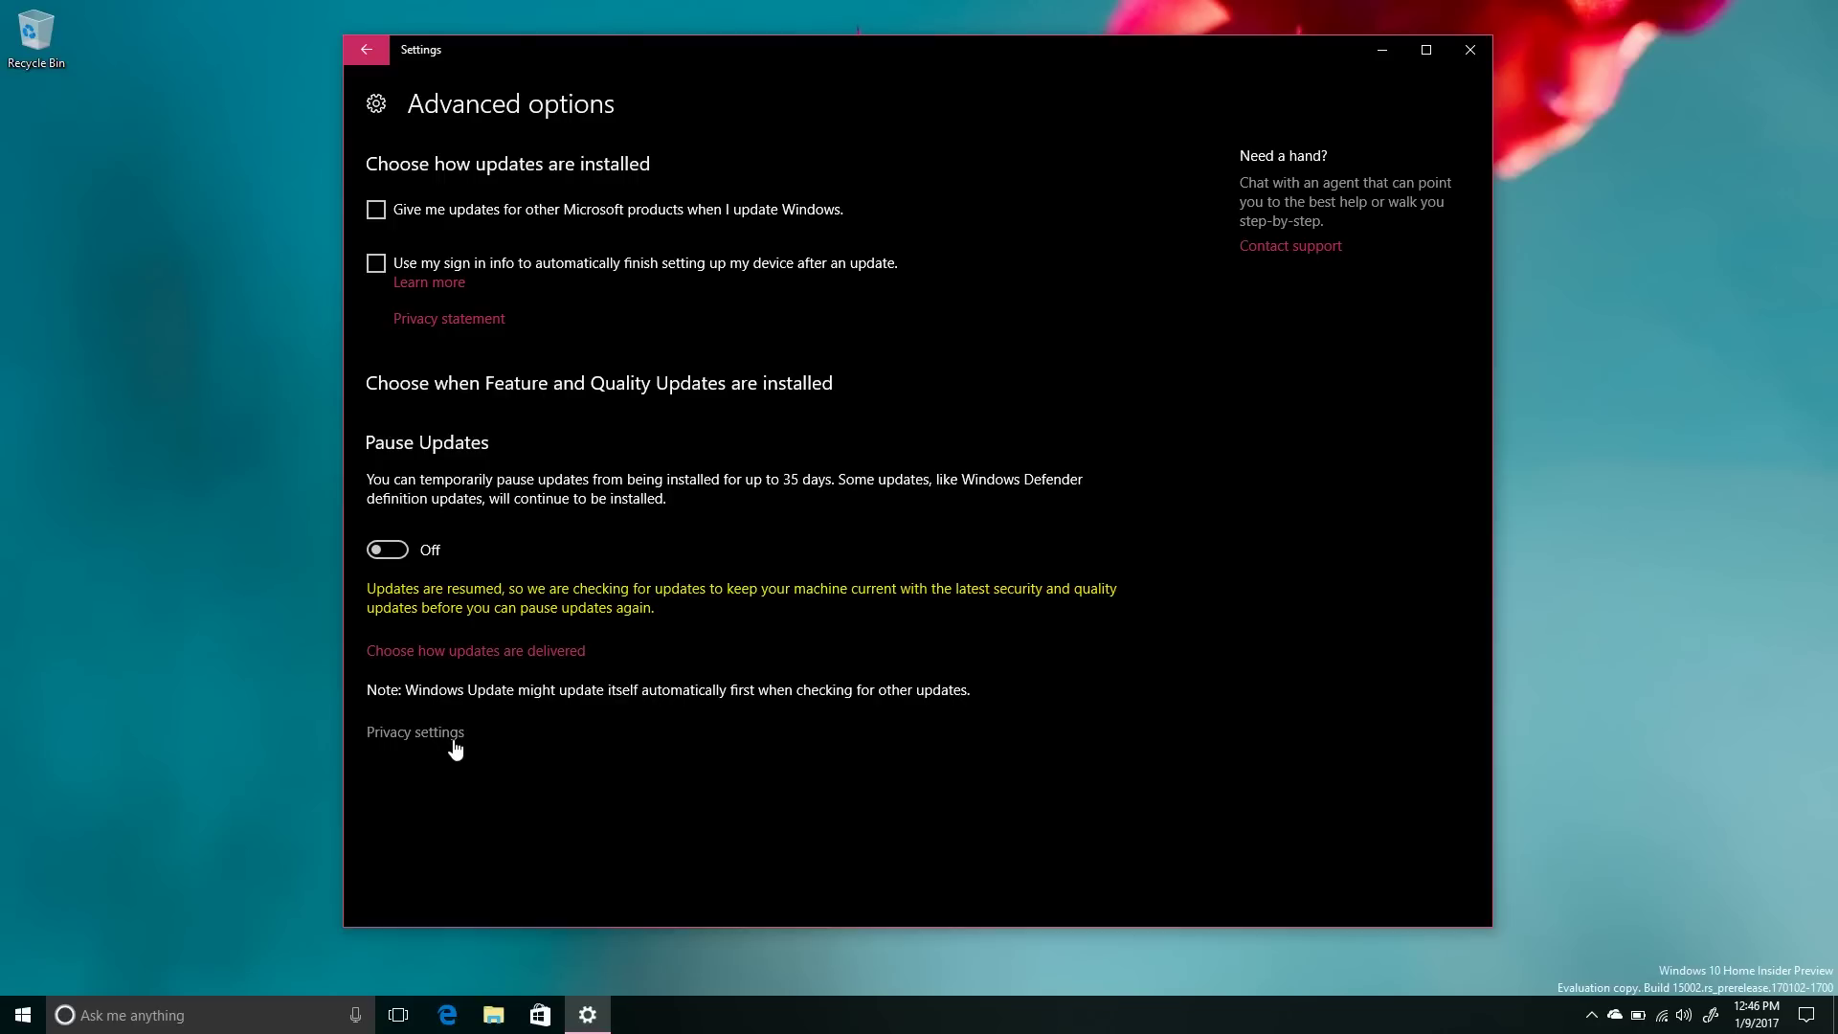
click(383, 53)
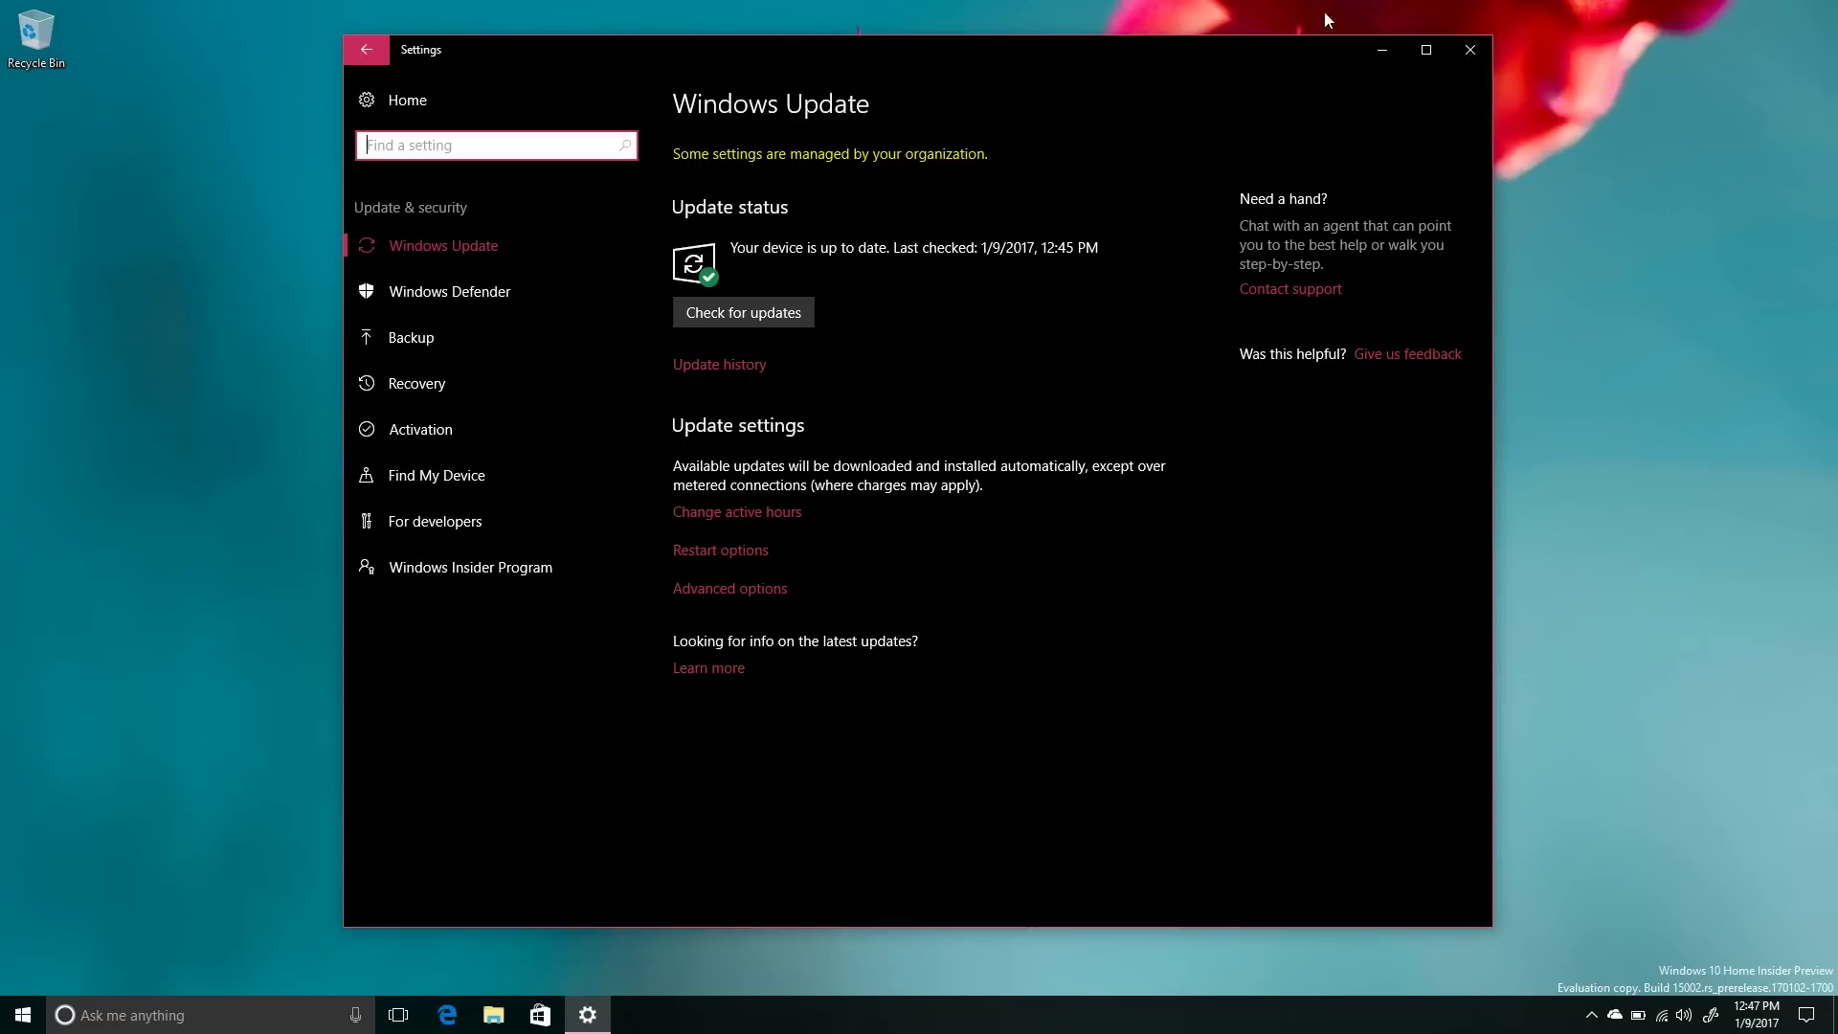
Step: Close Settings, launch Windows Defender from All apps, and dismiss its improvements notice
click(1470, 51)
key(super)
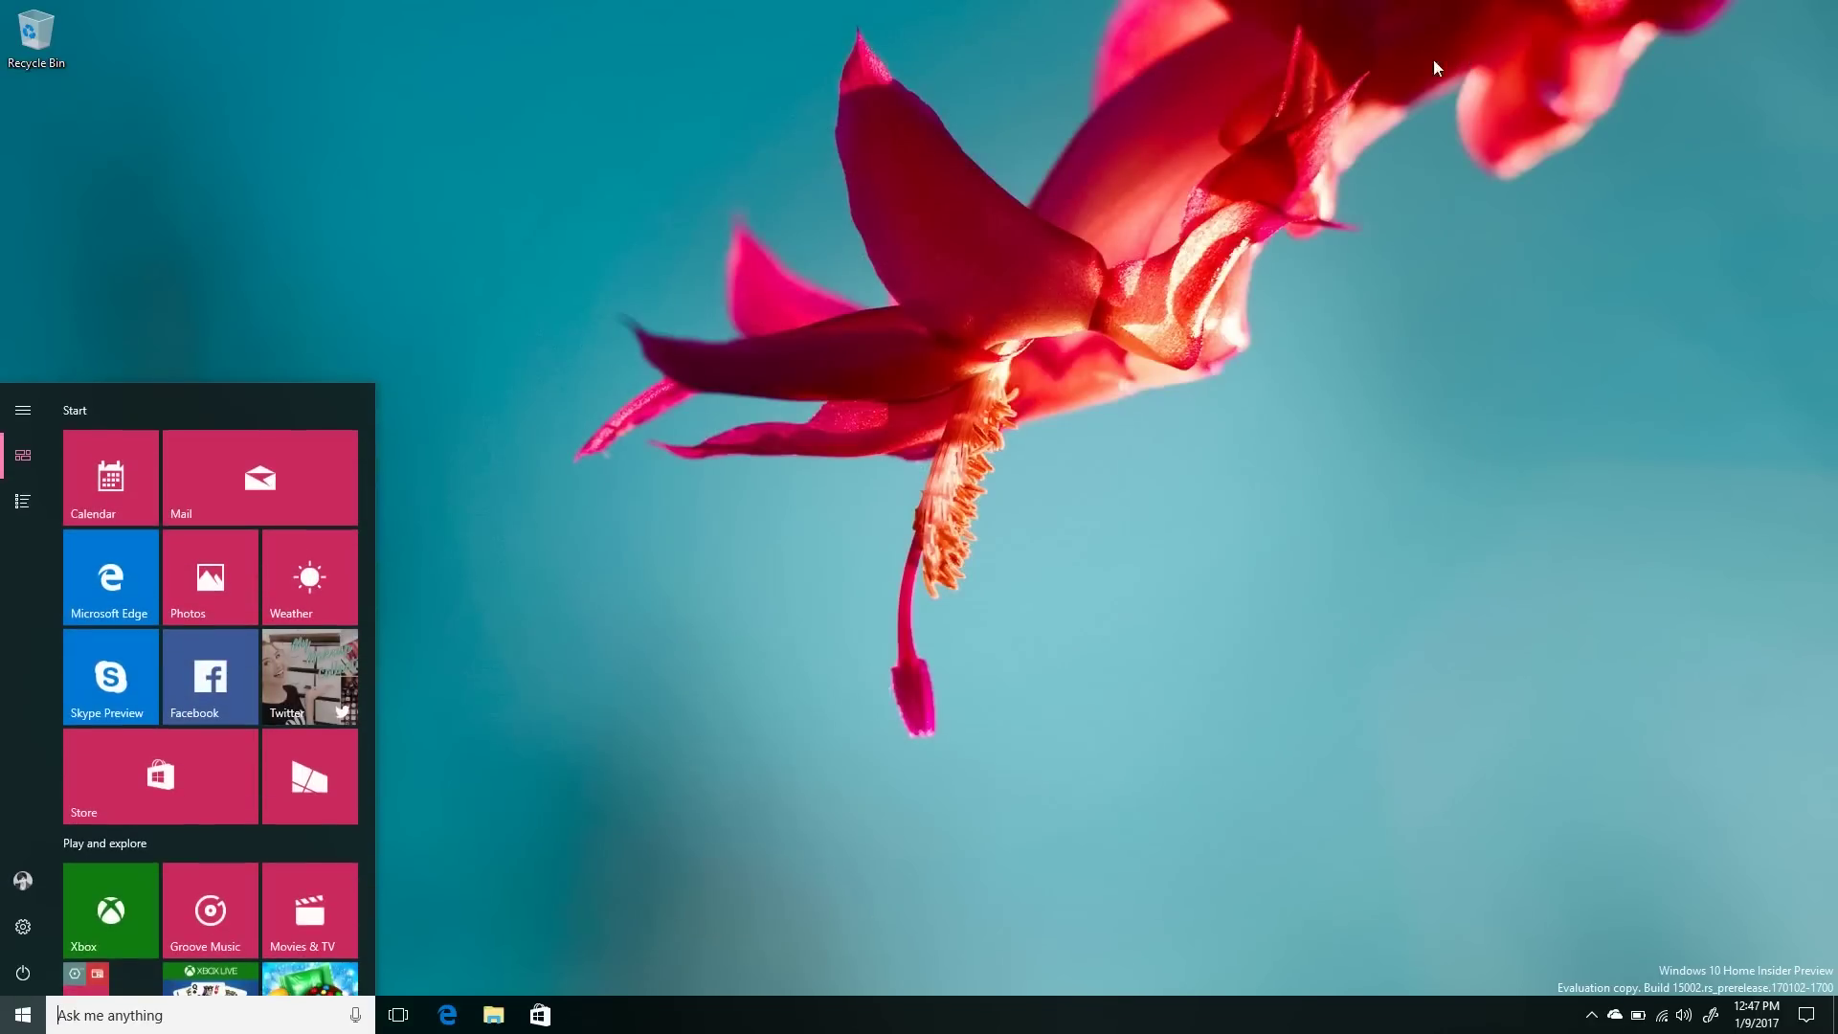
click(20, 519)
scroll(159, 751, down, 15)
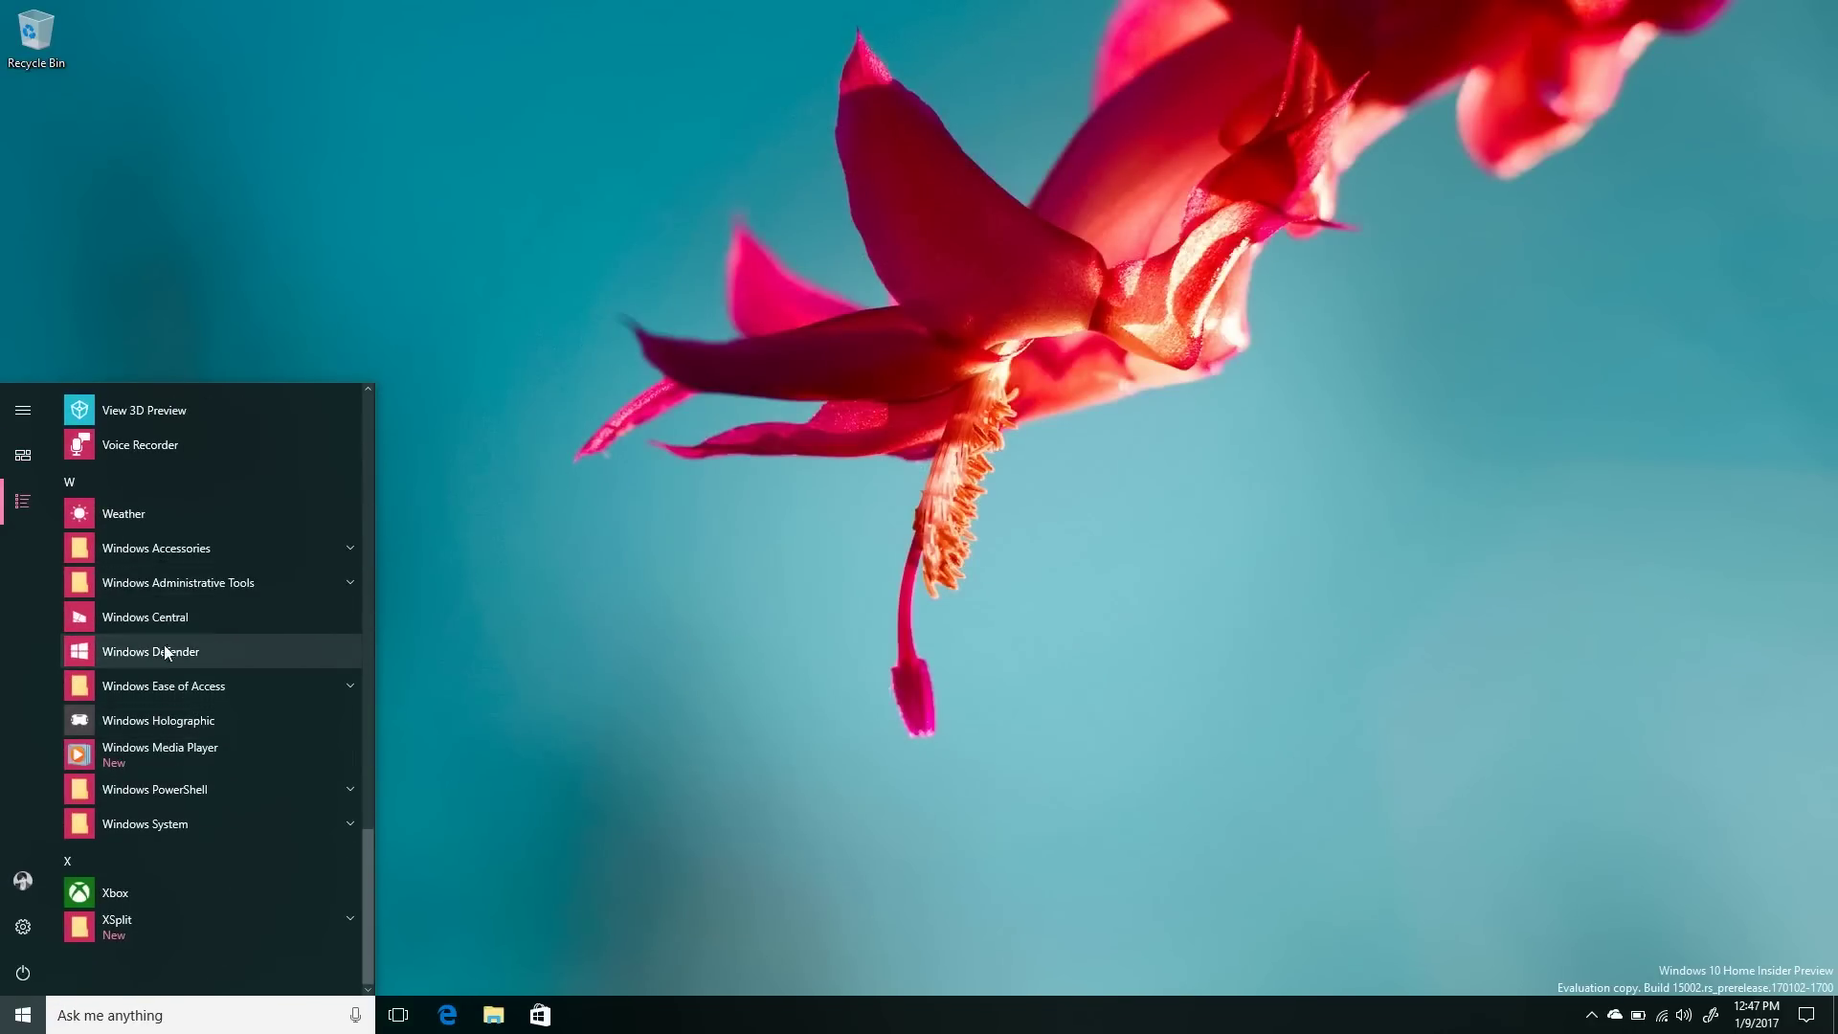
click(168, 650)
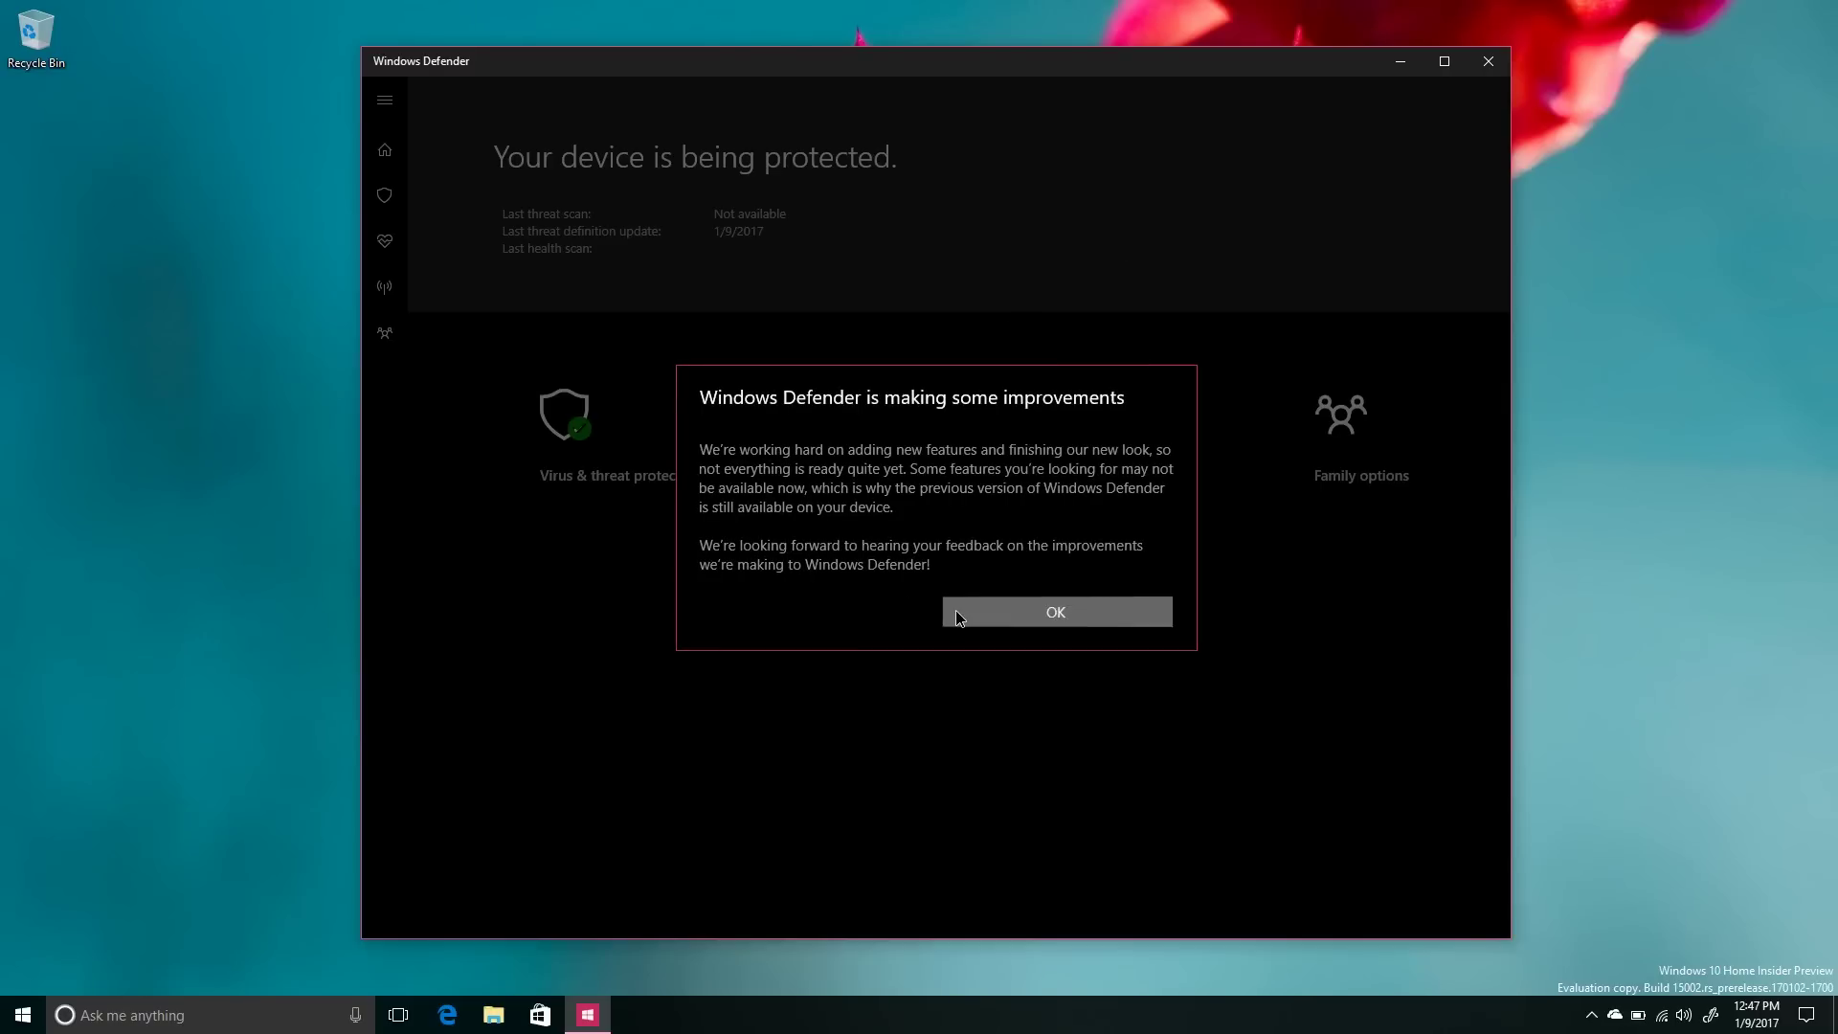
click(958, 611)
Step: Review Device performance & health, including the Battery life recommendation and Refresh Windows page
click(400, 88)
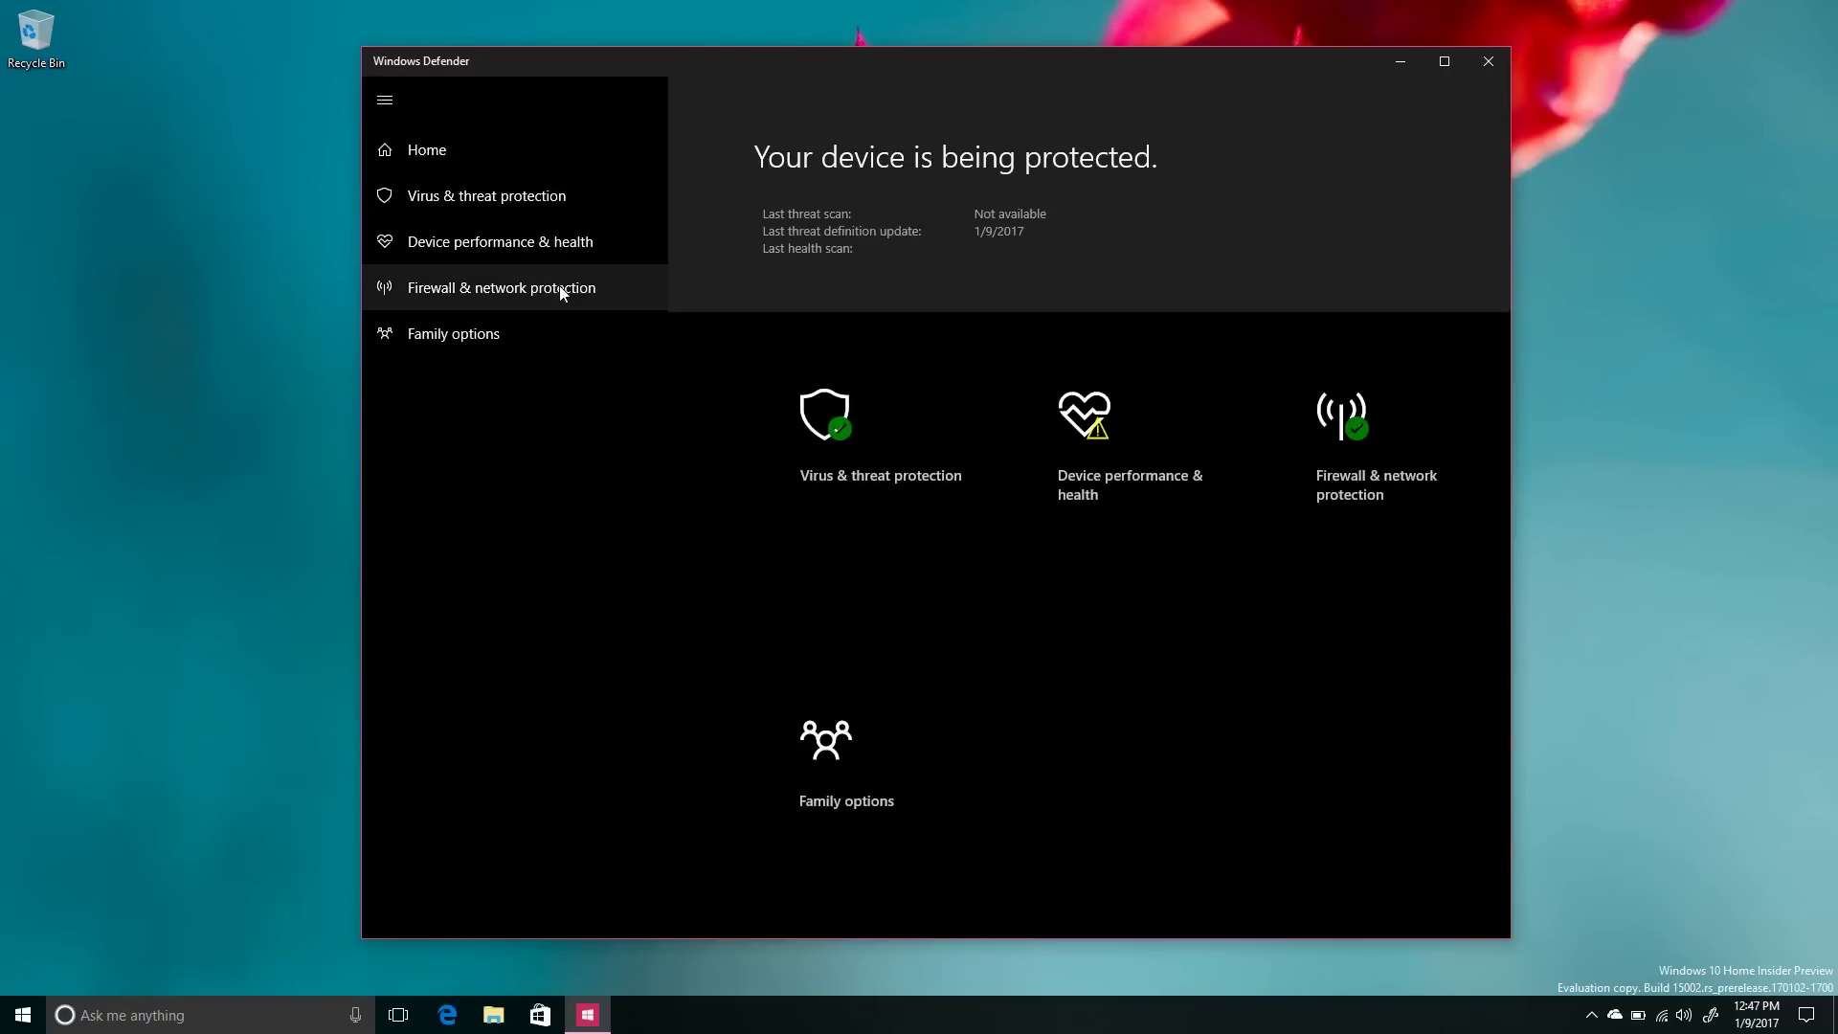
click(542, 254)
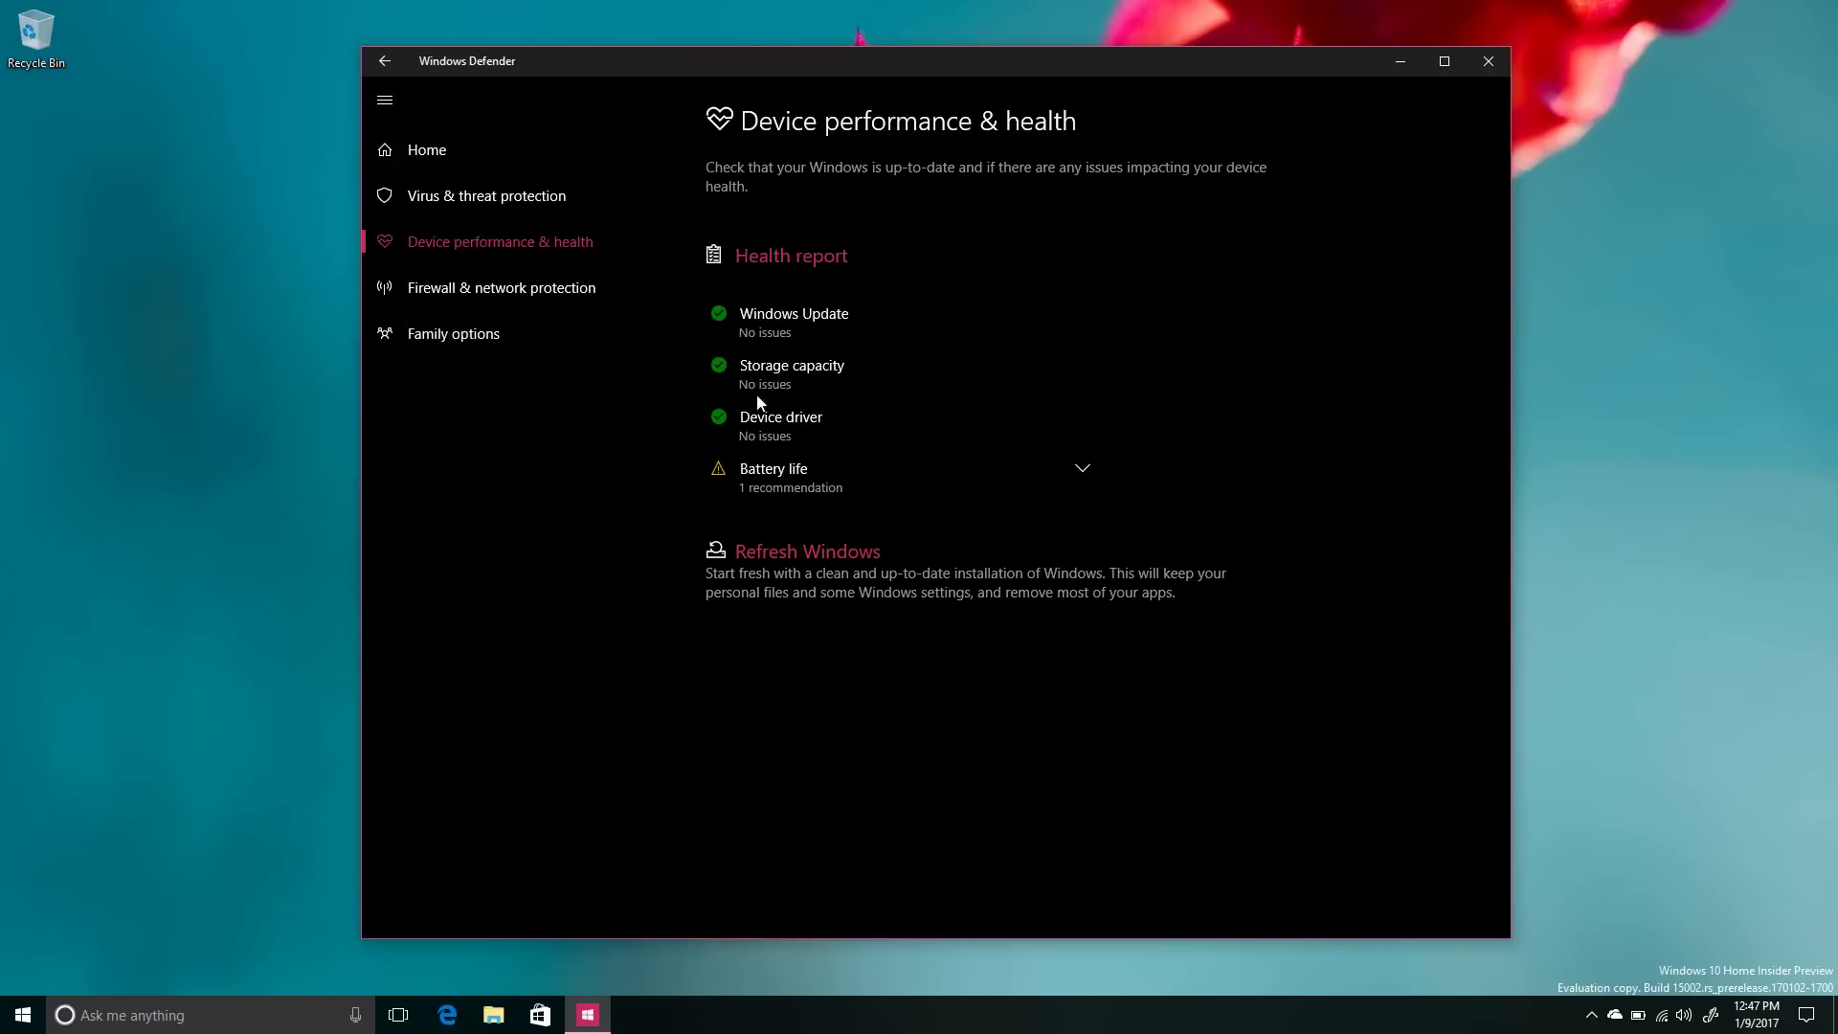
click(973, 462)
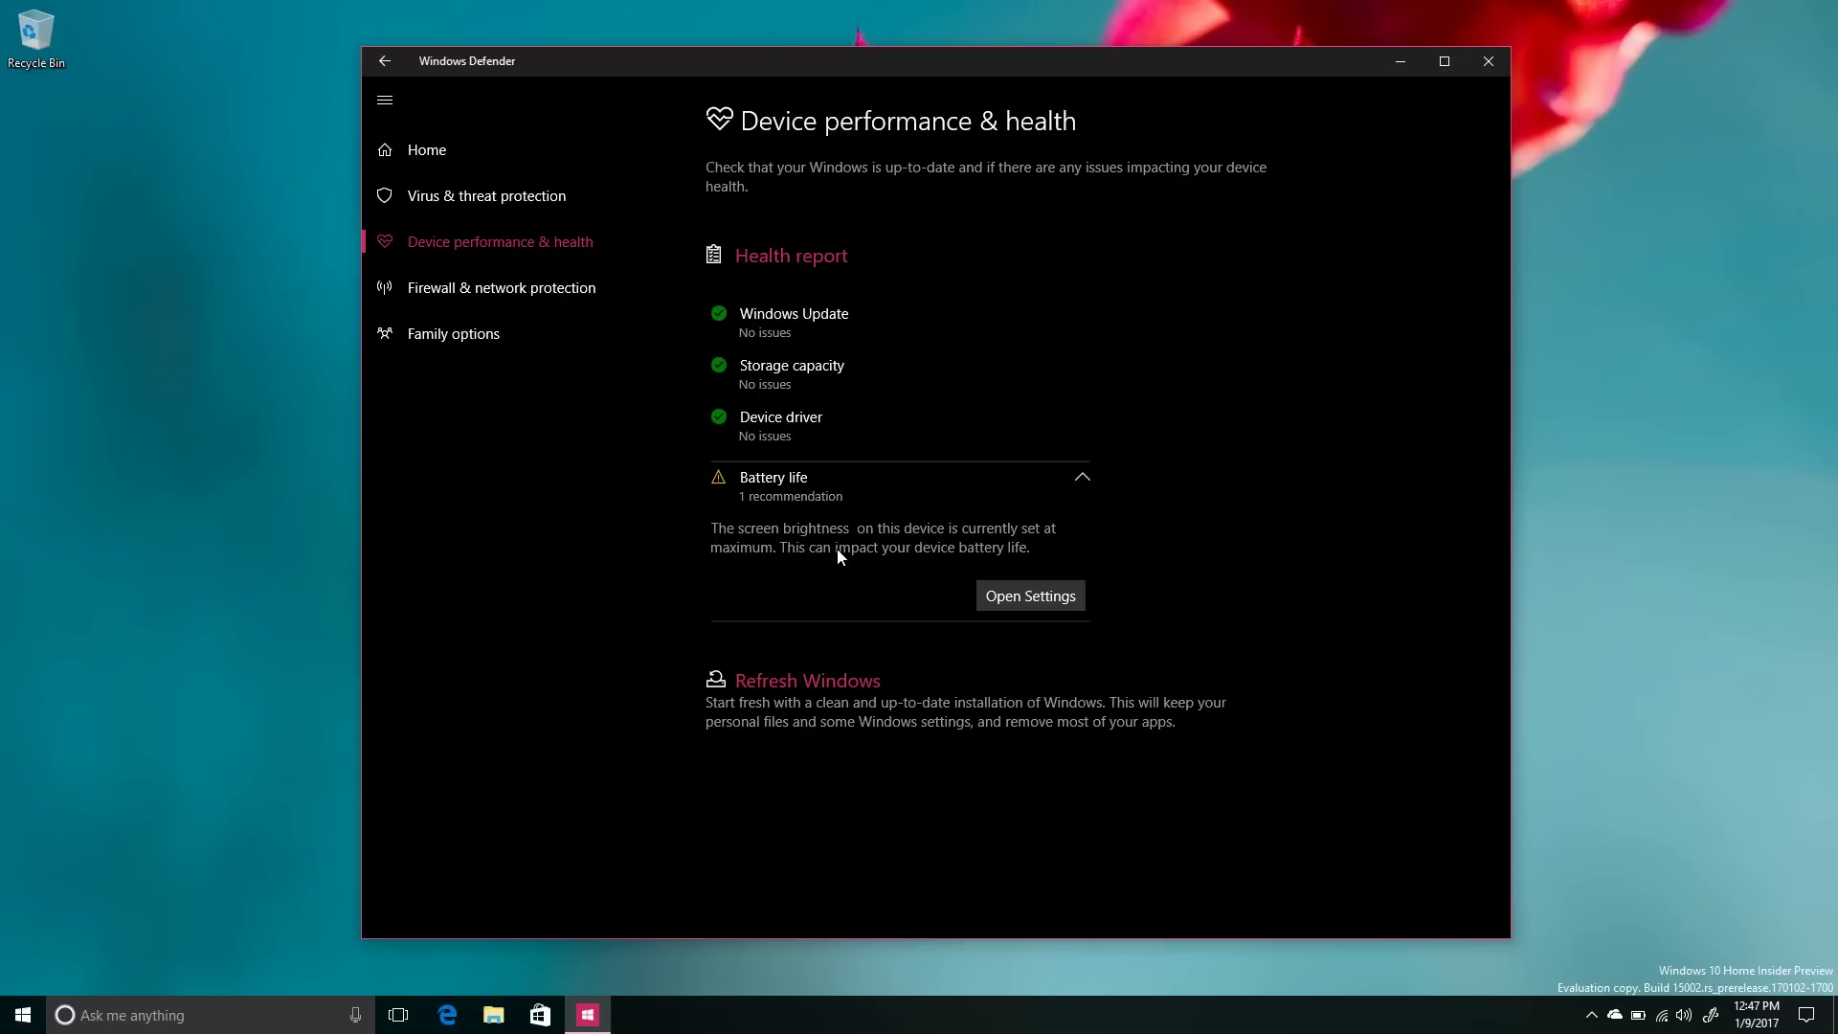
click(766, 681)
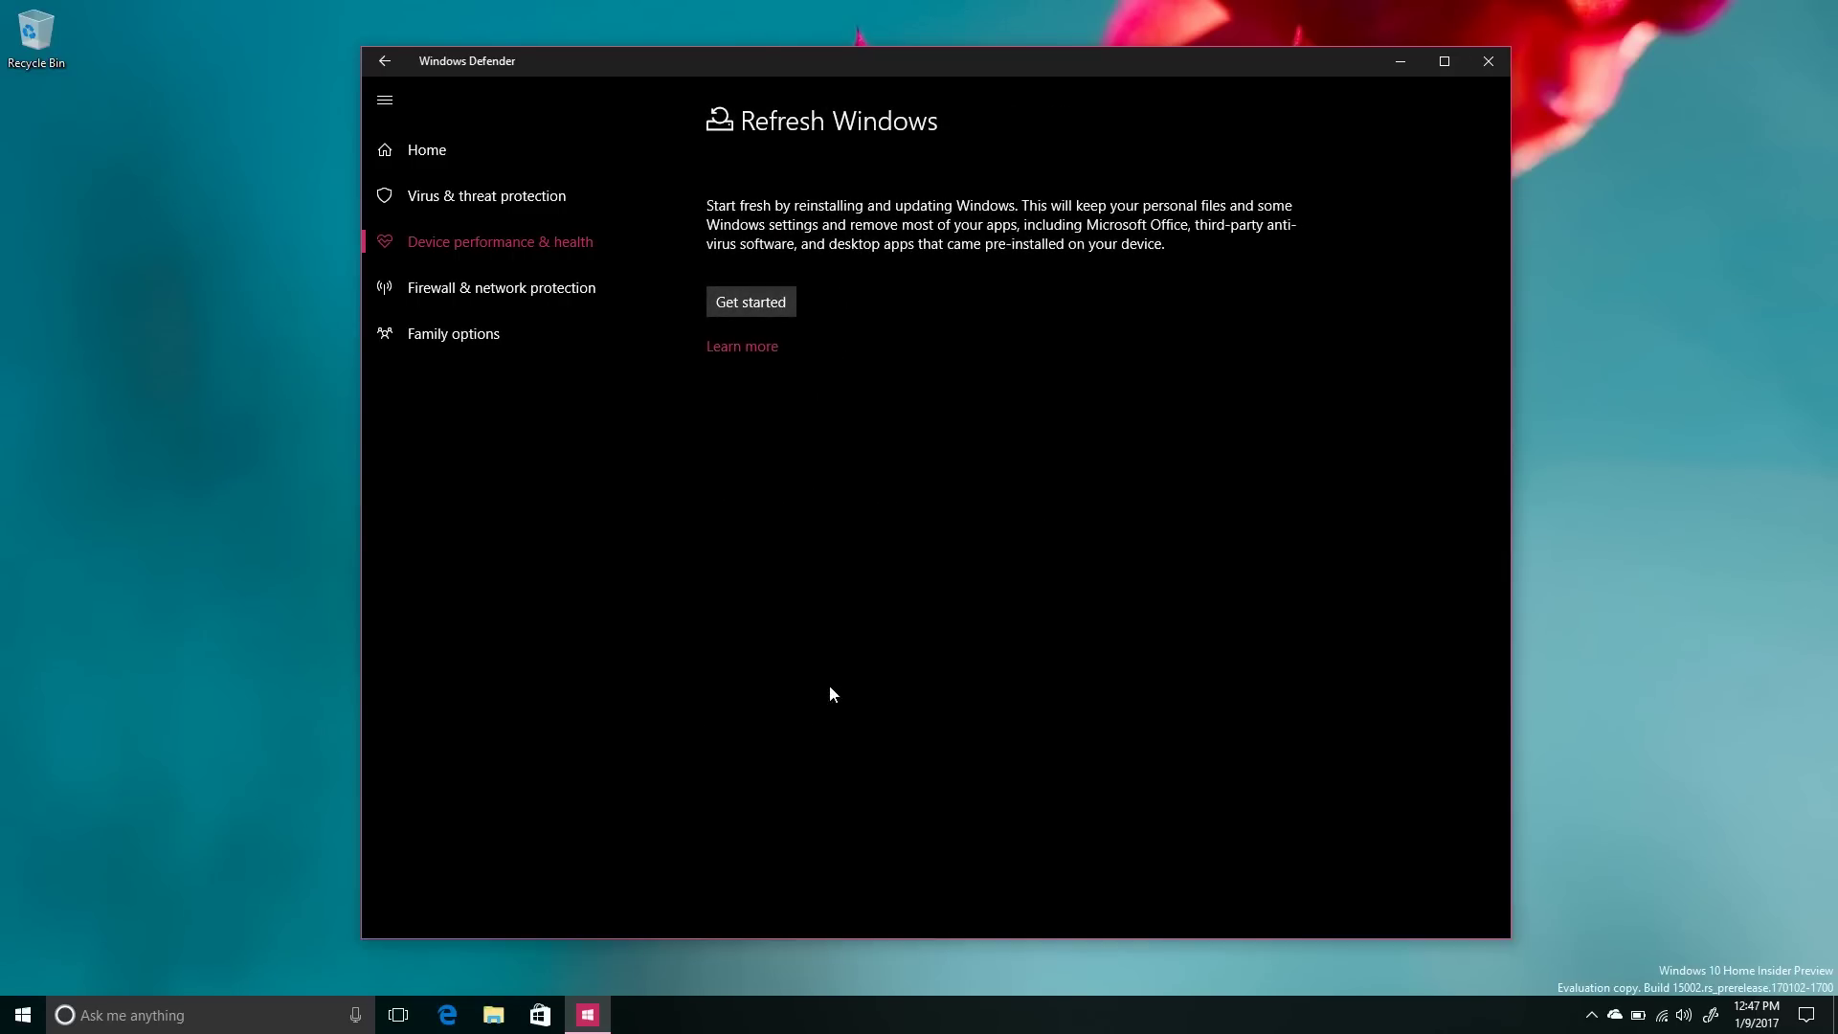
Step: View Virus & threat protection full-screen with the pane collapsed, then close Defender
click(543, 210)
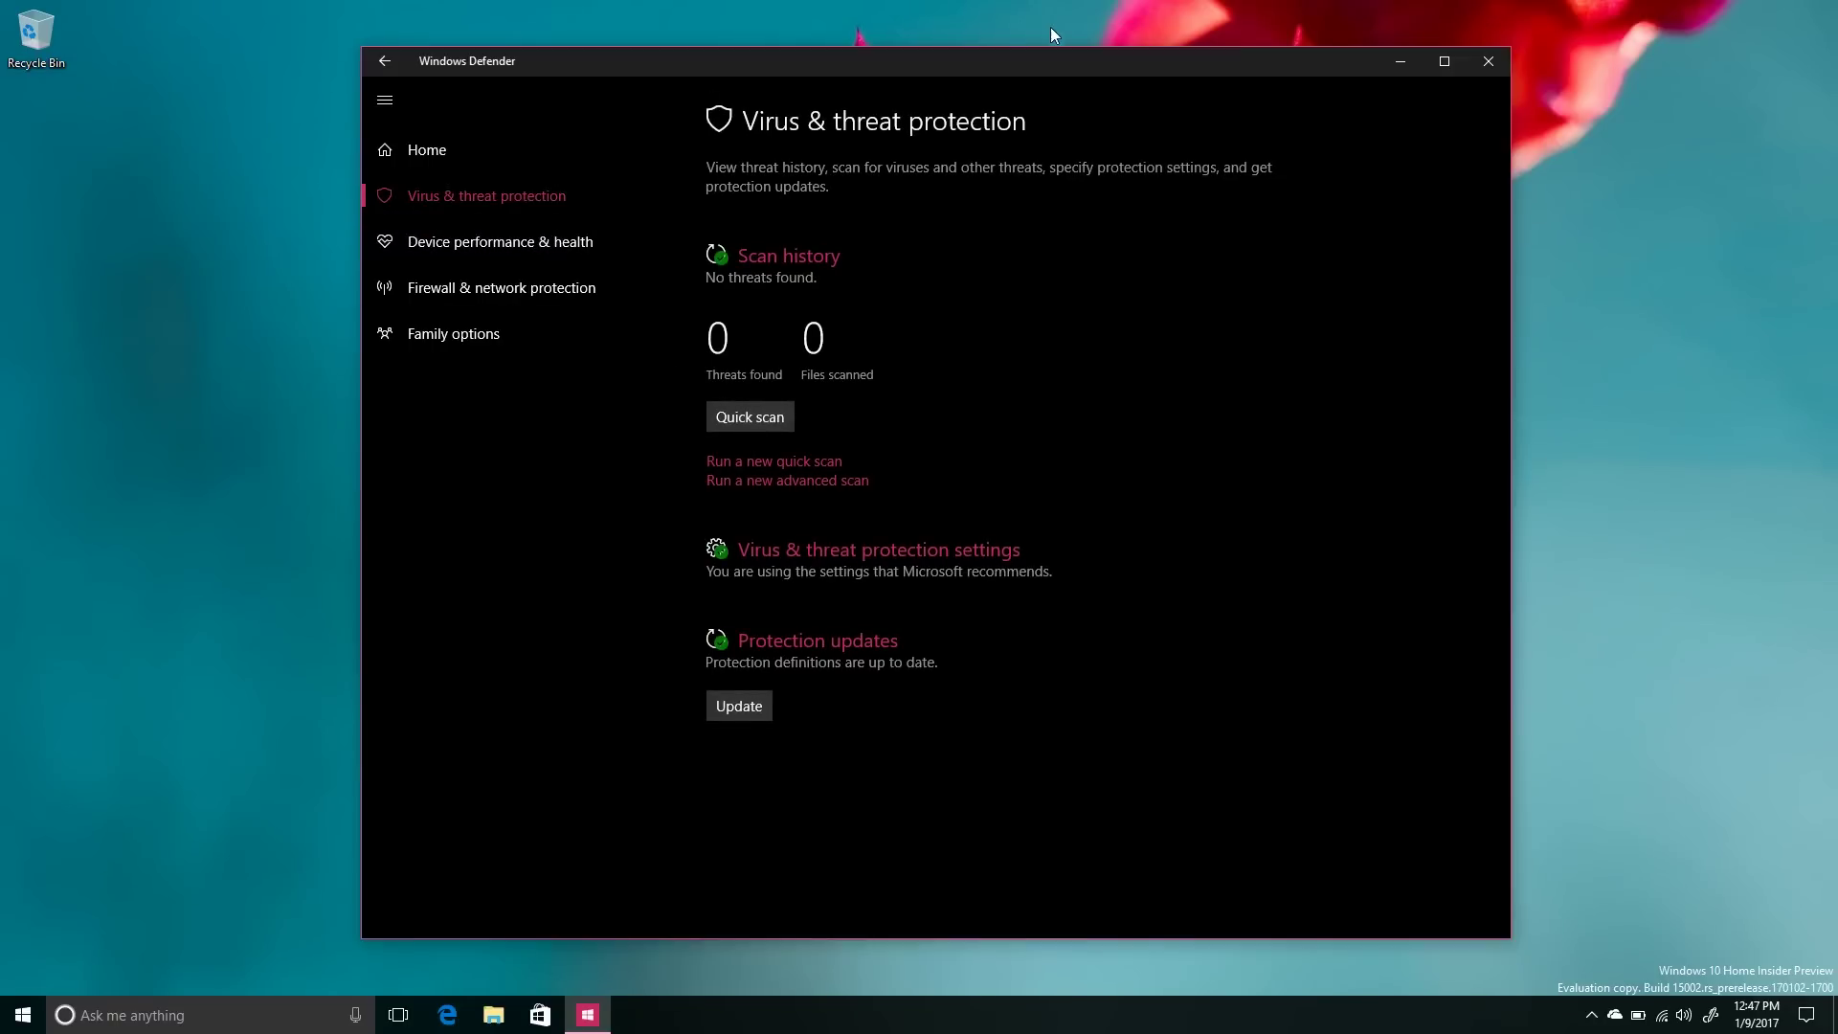
click(1444, 63)
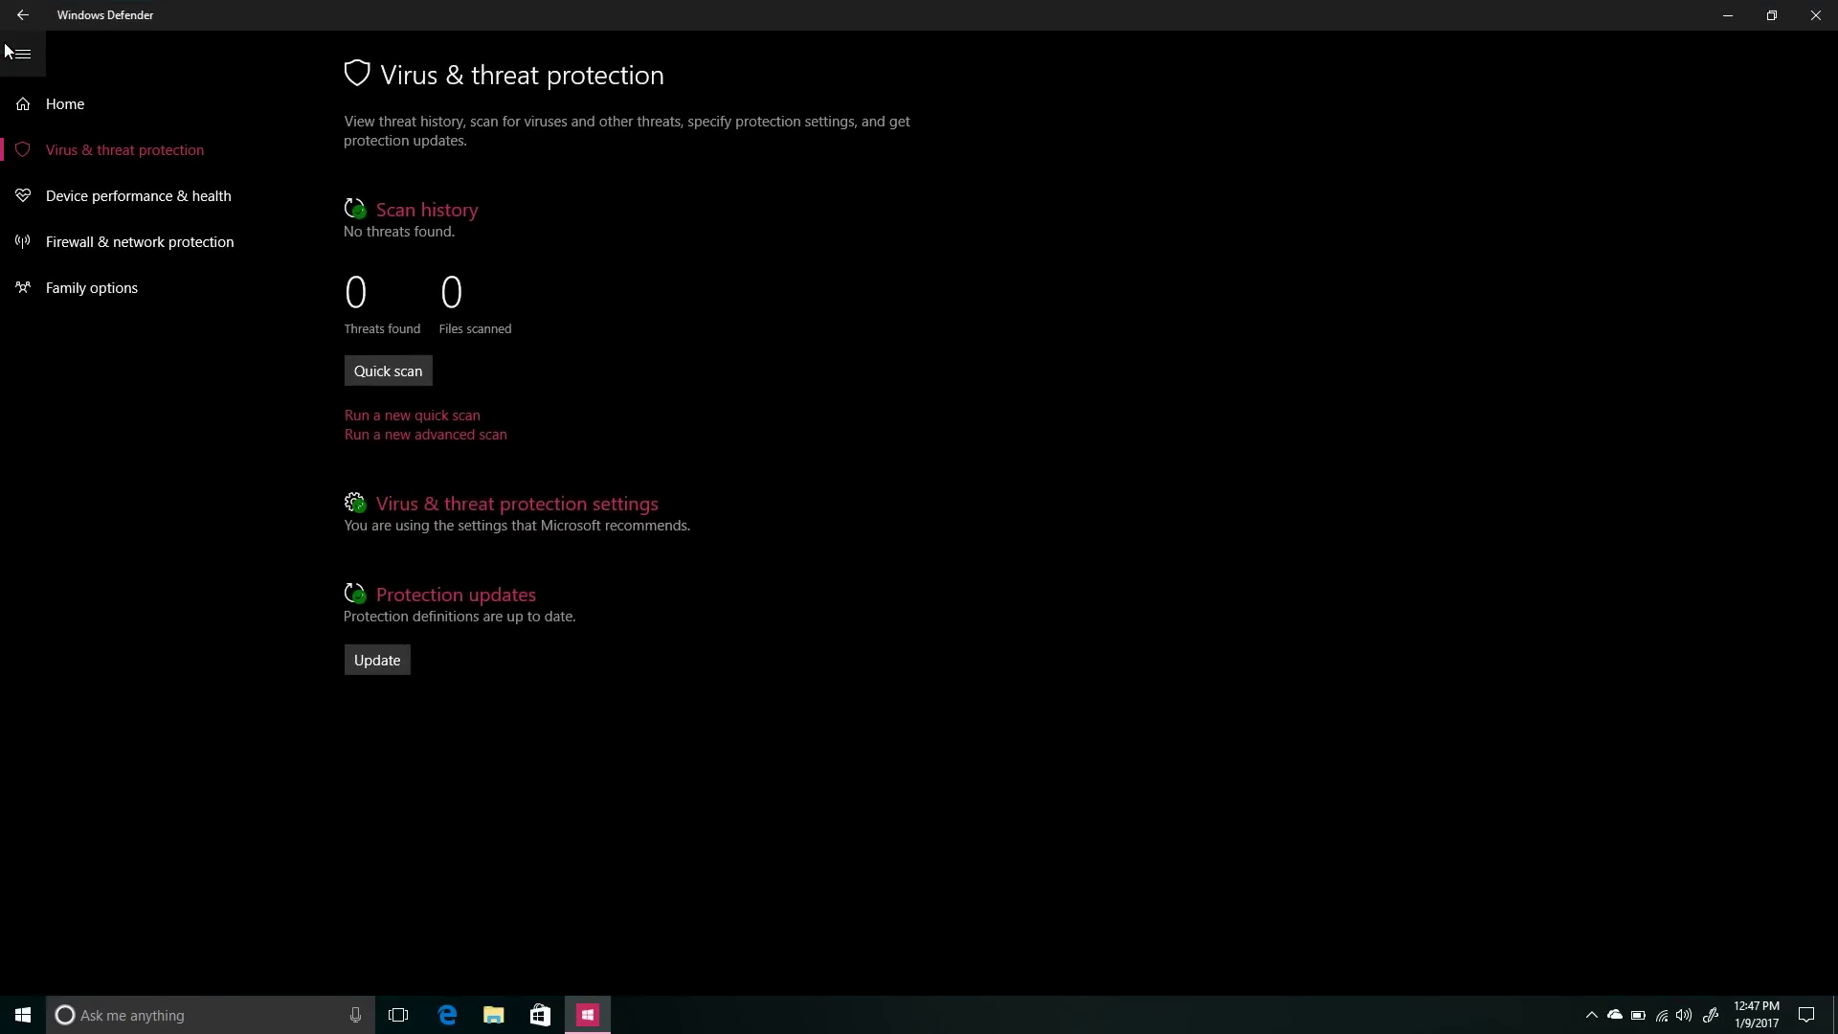
click(6, 53)
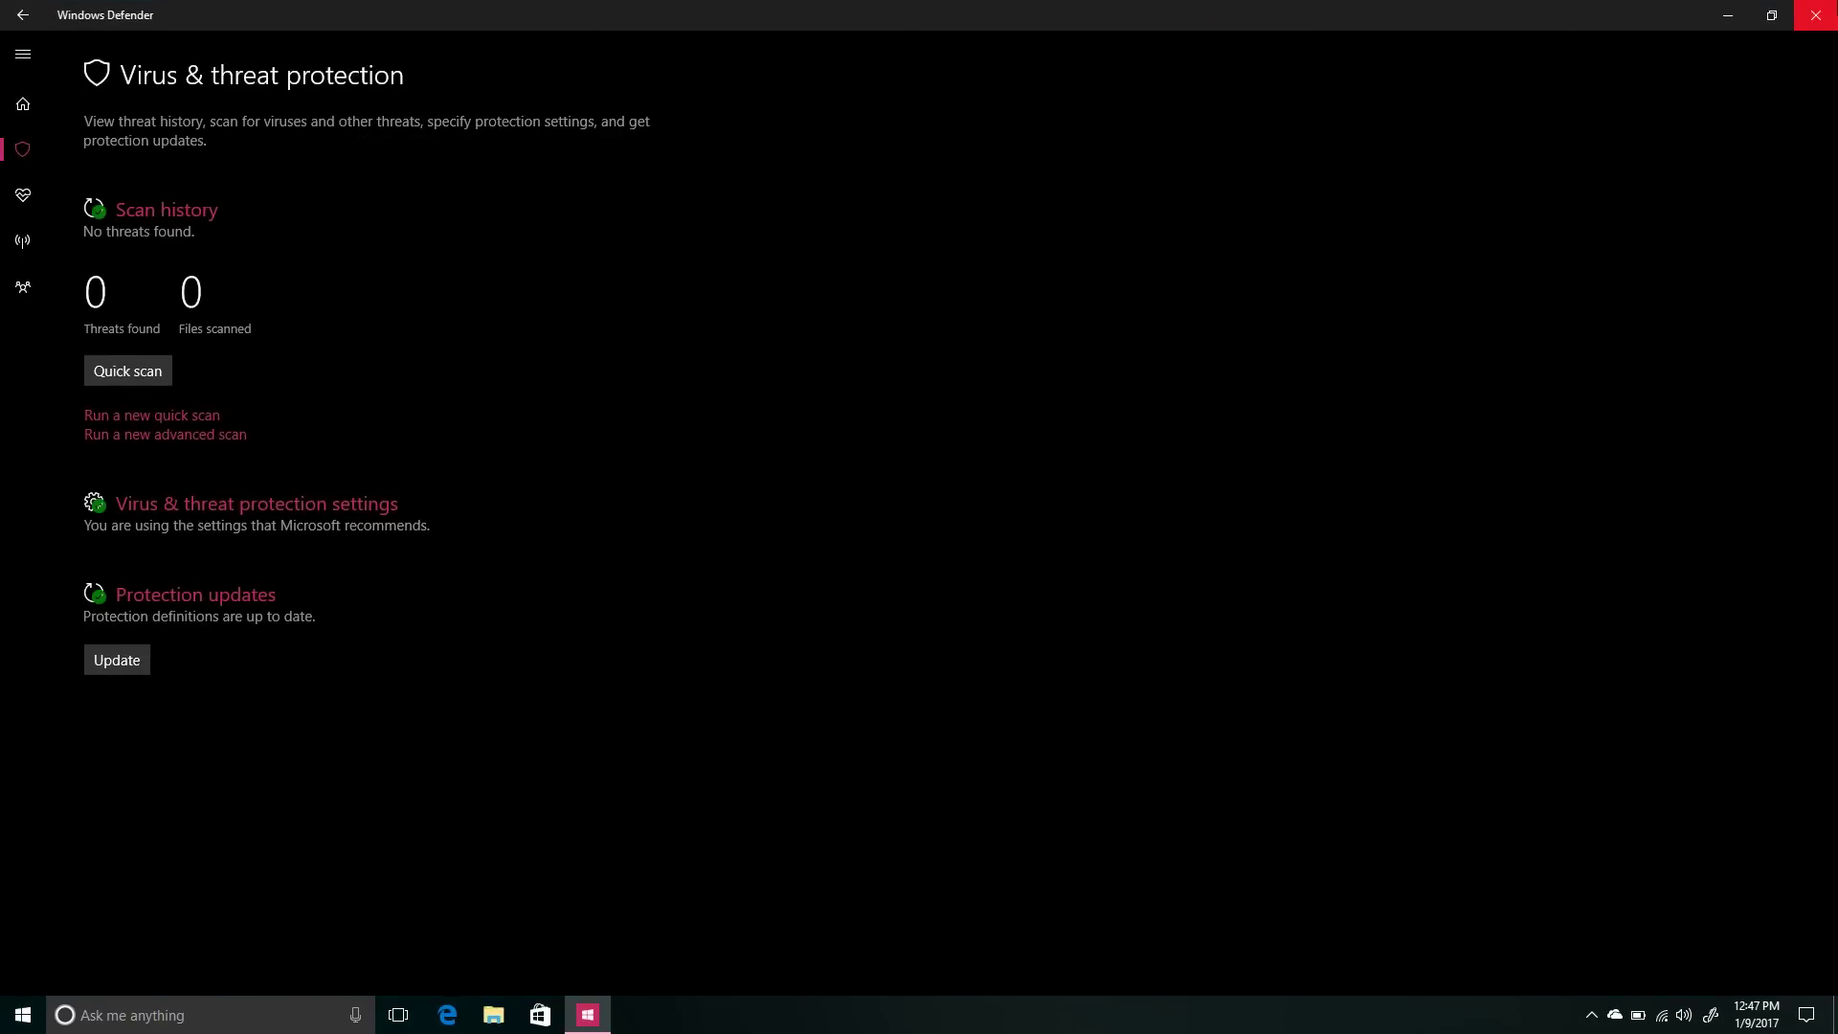
click(1816, 16)
Step: Launch Windows Holographic, run its compatibility check (all met except USB), then close it
key(super)
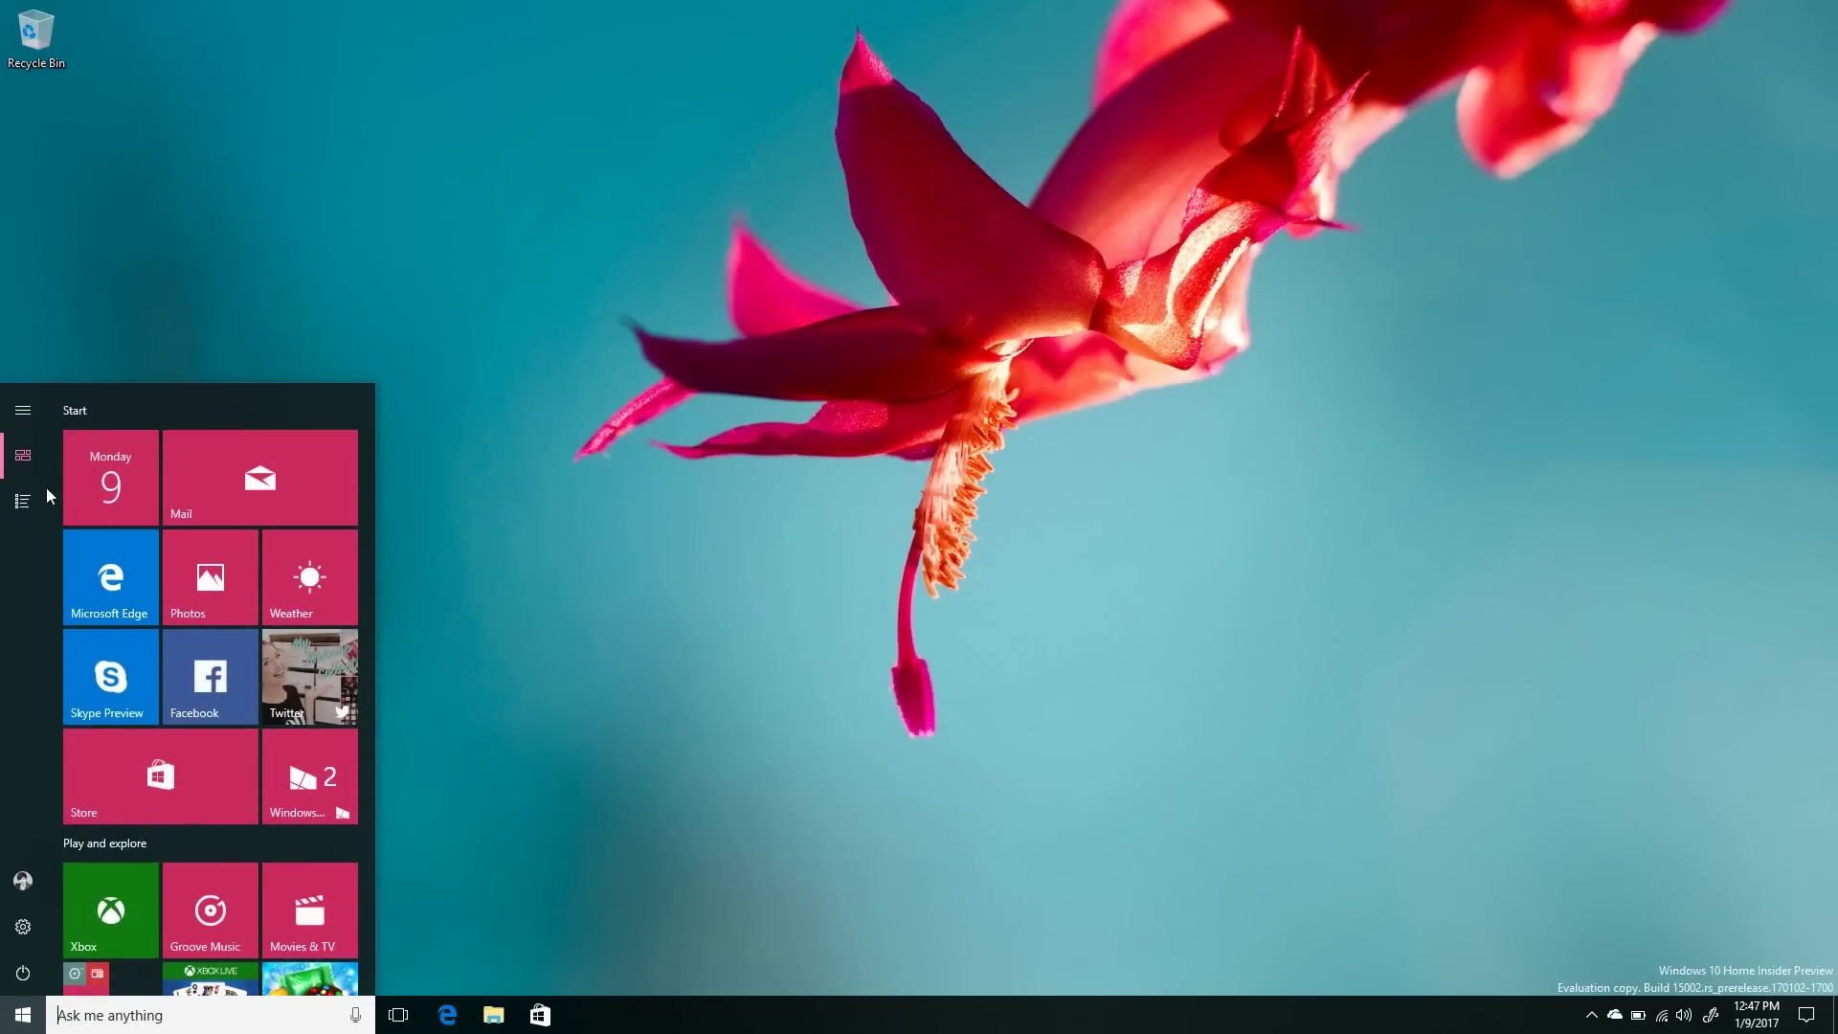
click(23, 500)
scroll(145, 708, down, 15)
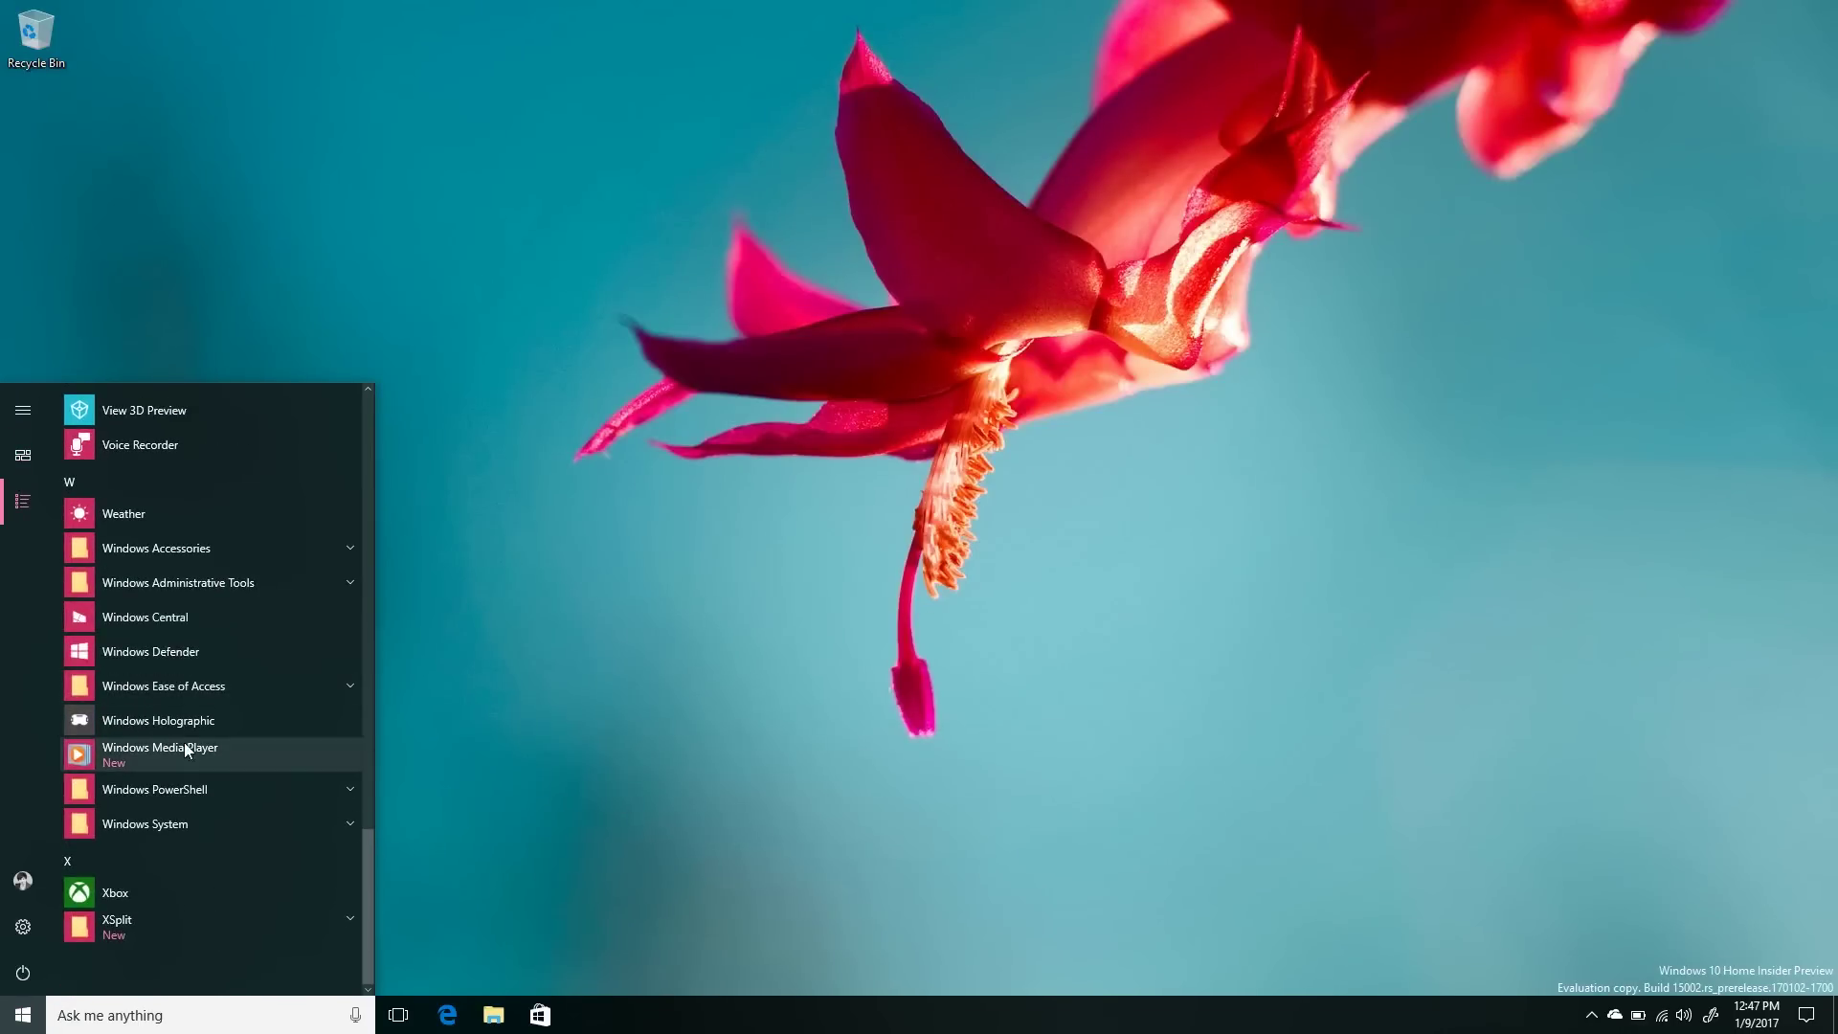
click(169, 726)
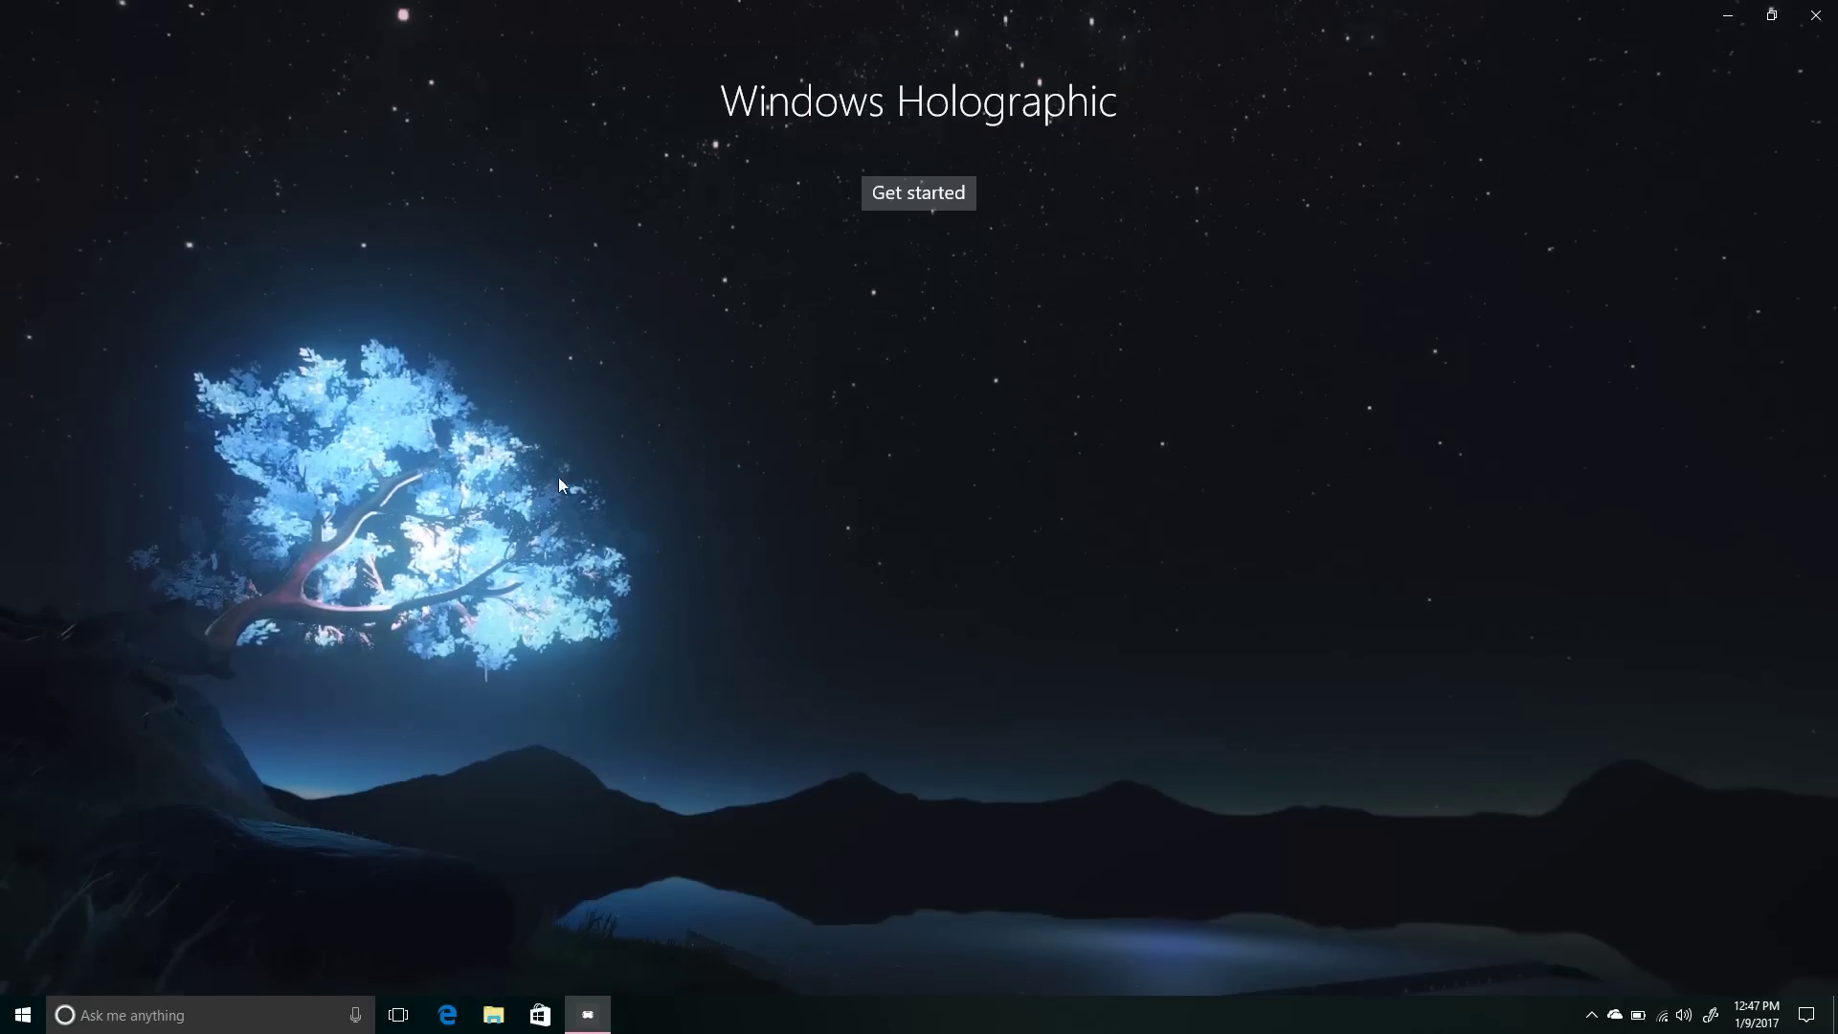
click(934, 195)
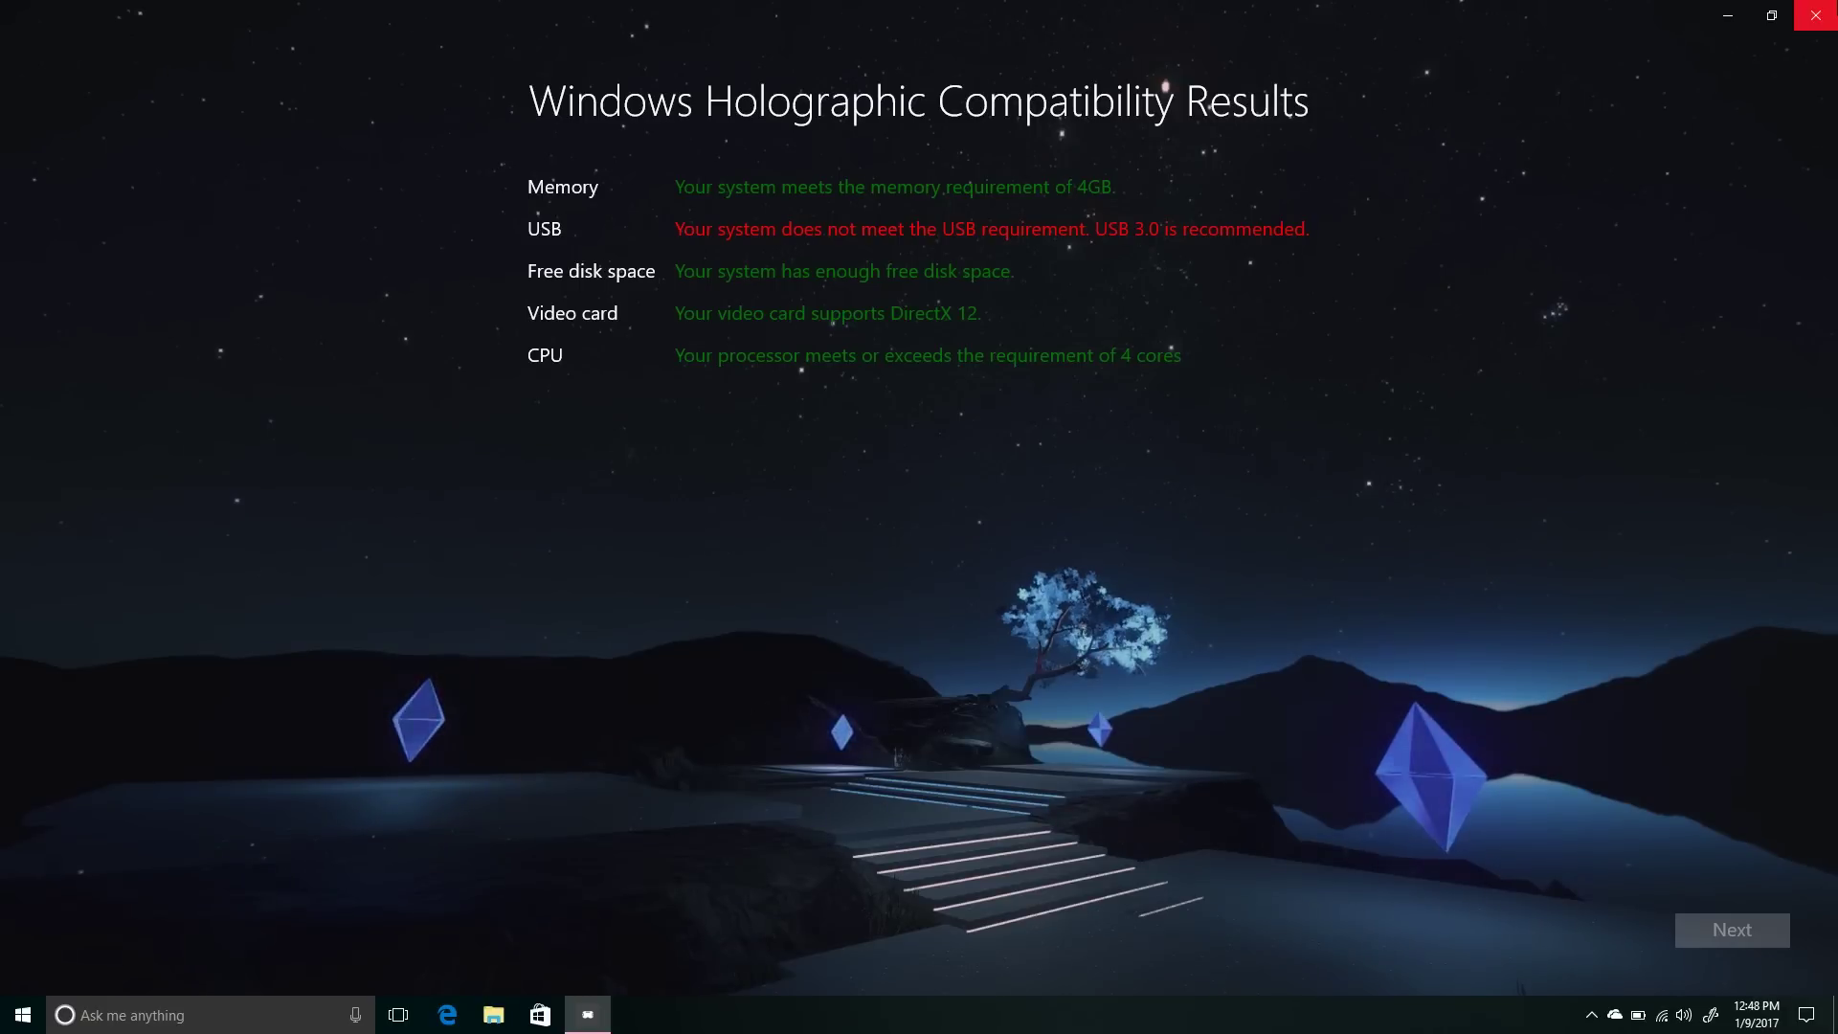
key(alt+F4)
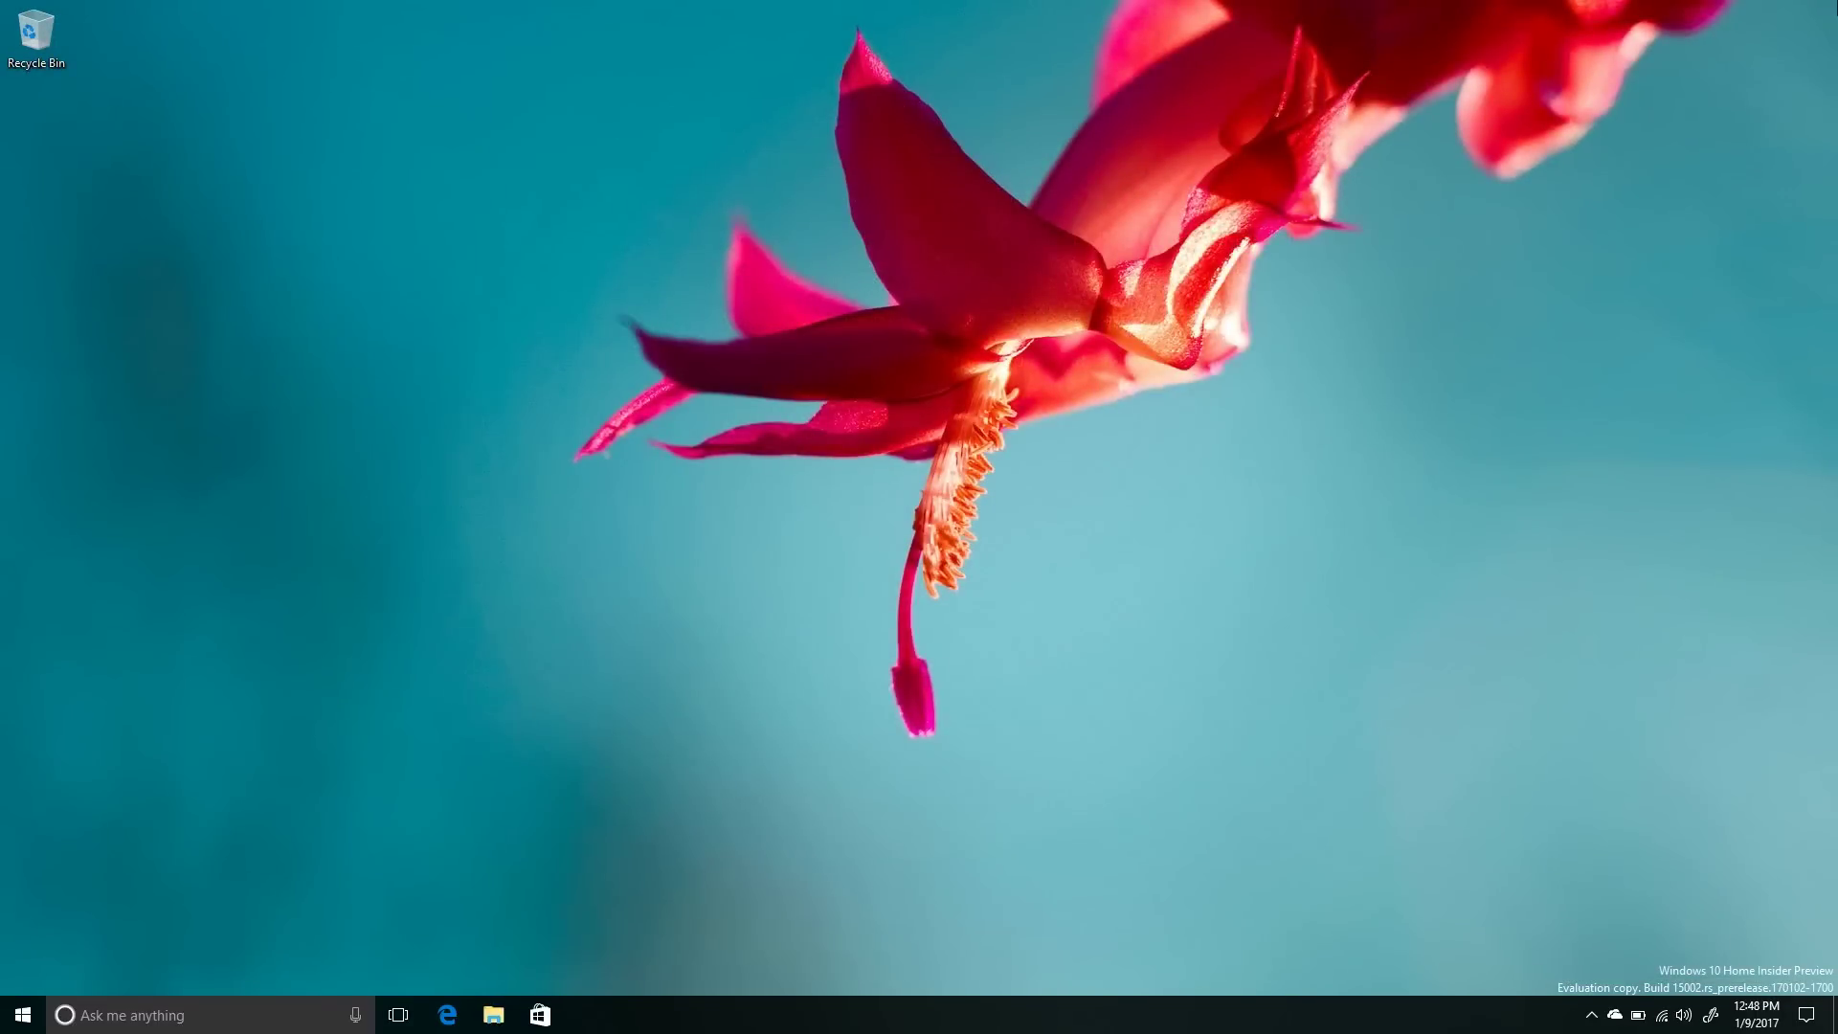